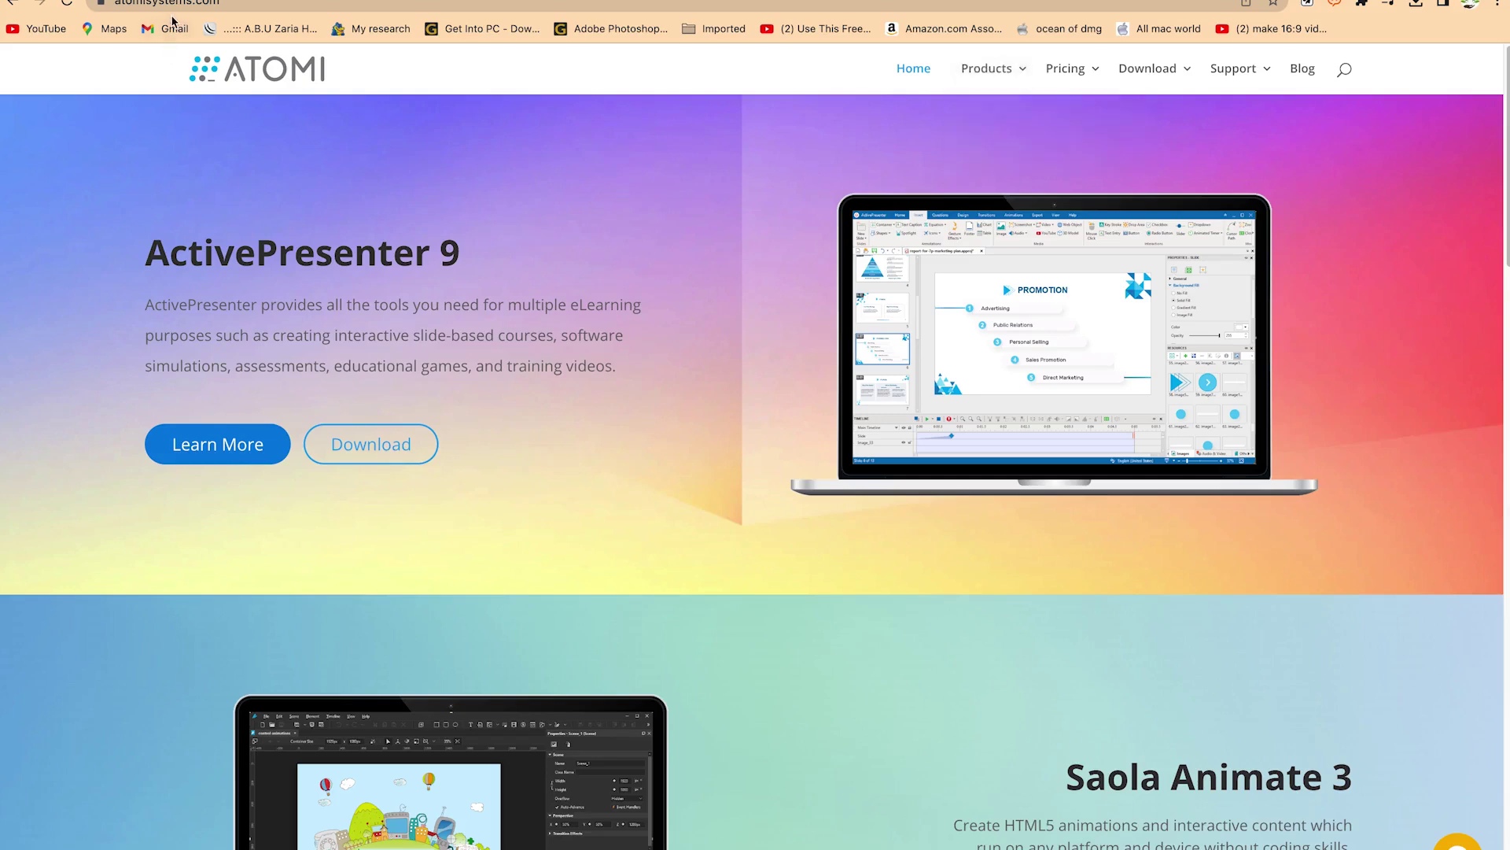
Step: Look over the atomisystems.com home page, including its ActivePresenter 9 section and download option
left_click(169, 3)
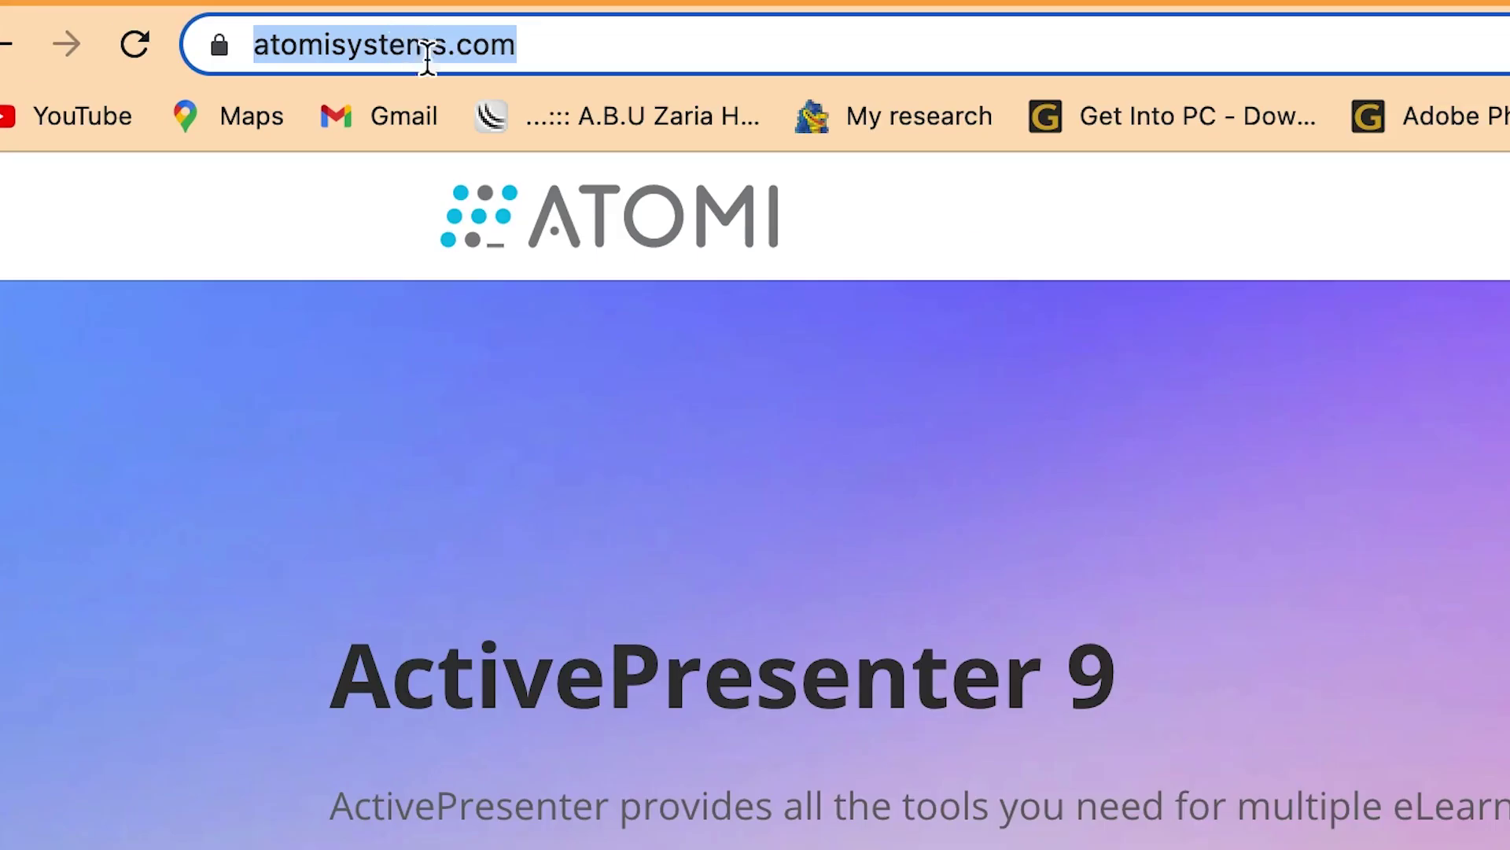
left_click(217, 3)
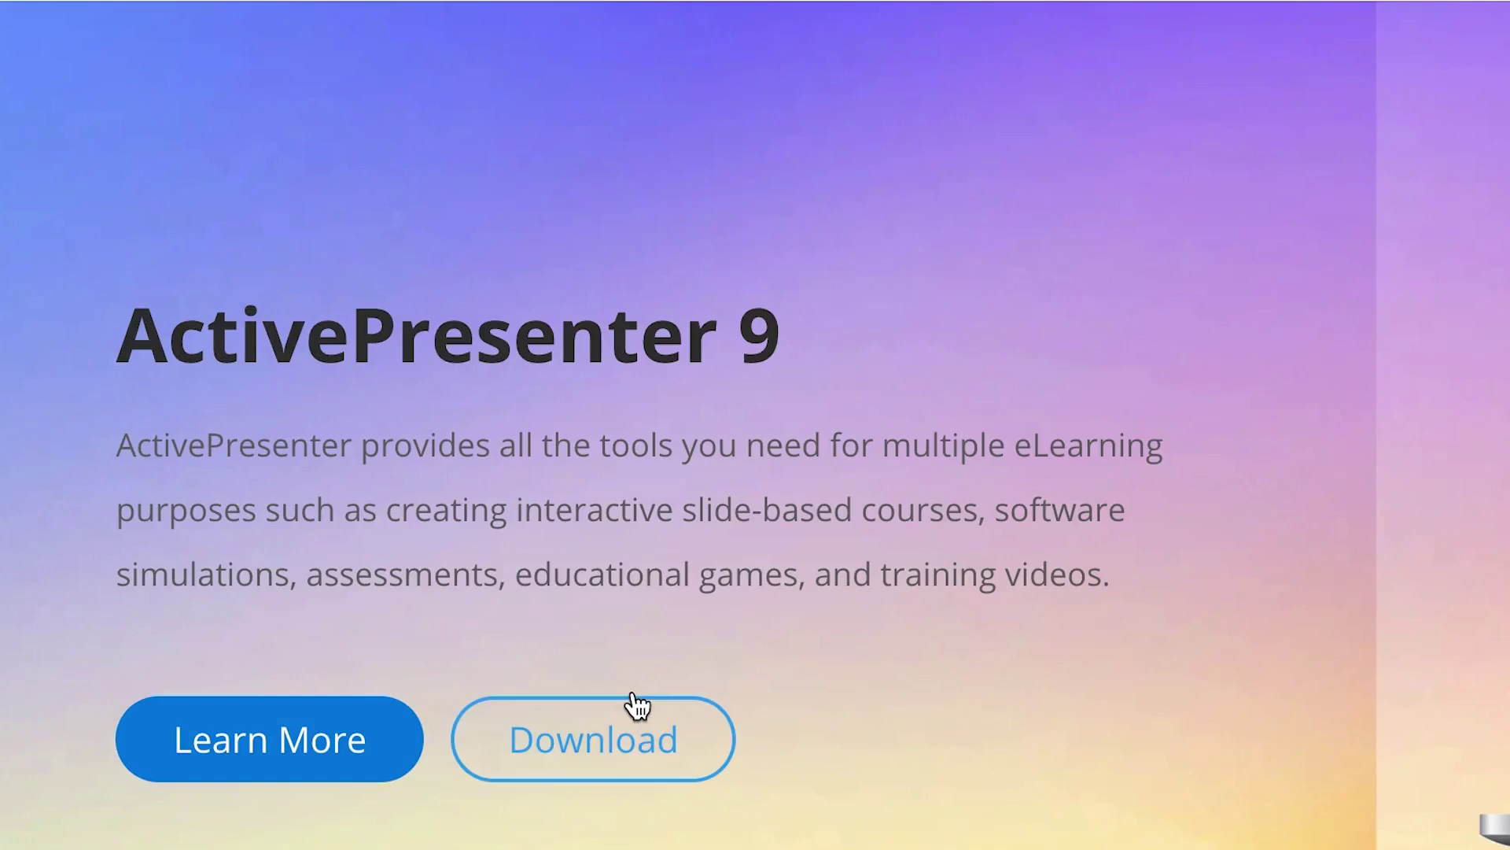
scroll(516, 398, "down", 10)
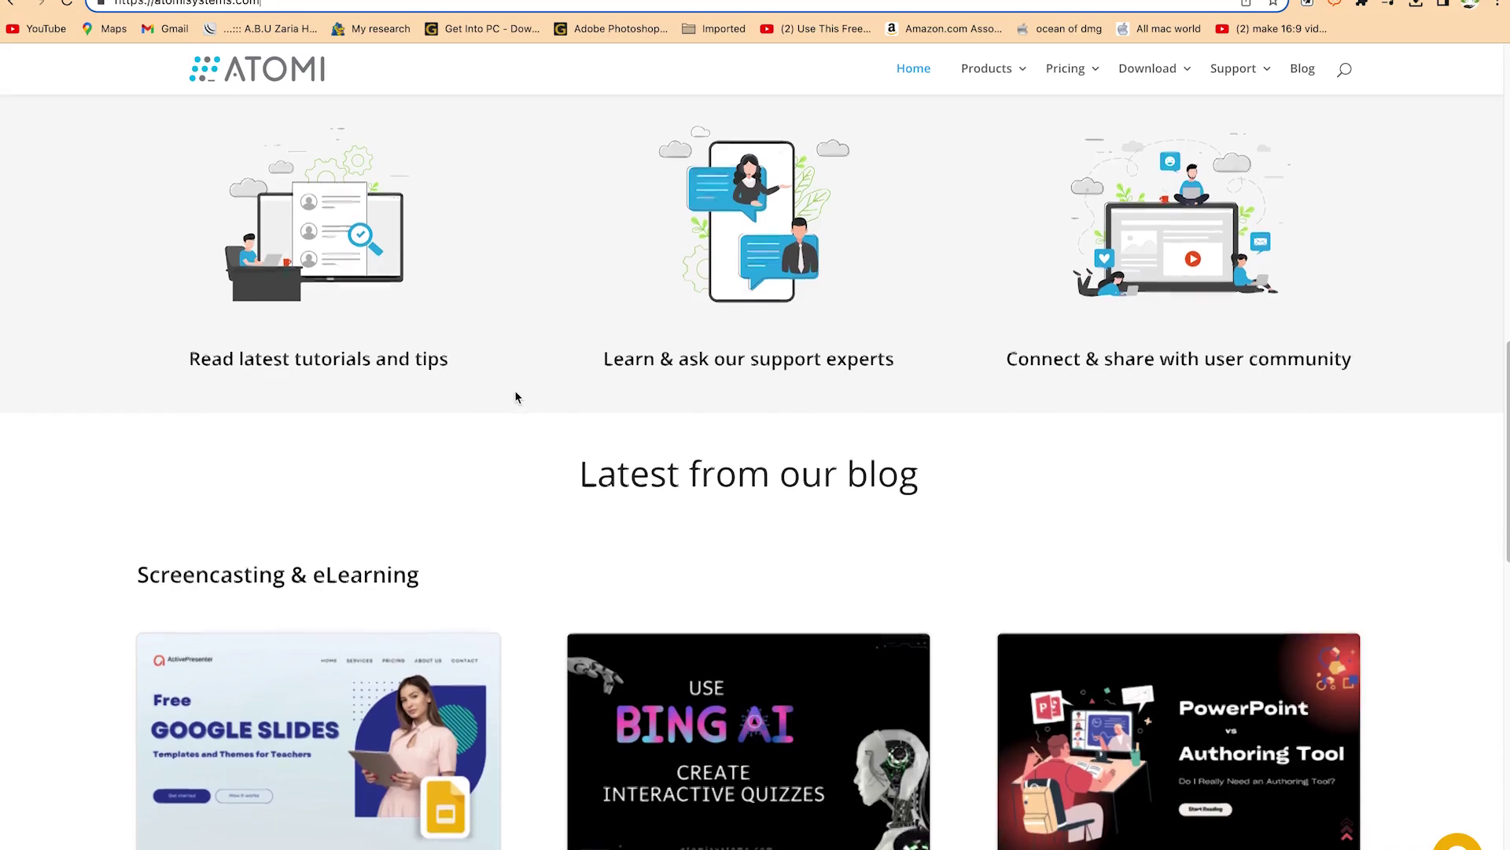
scroll(517, 397, "down", 5)
scroll(553, 382, "up", 10)
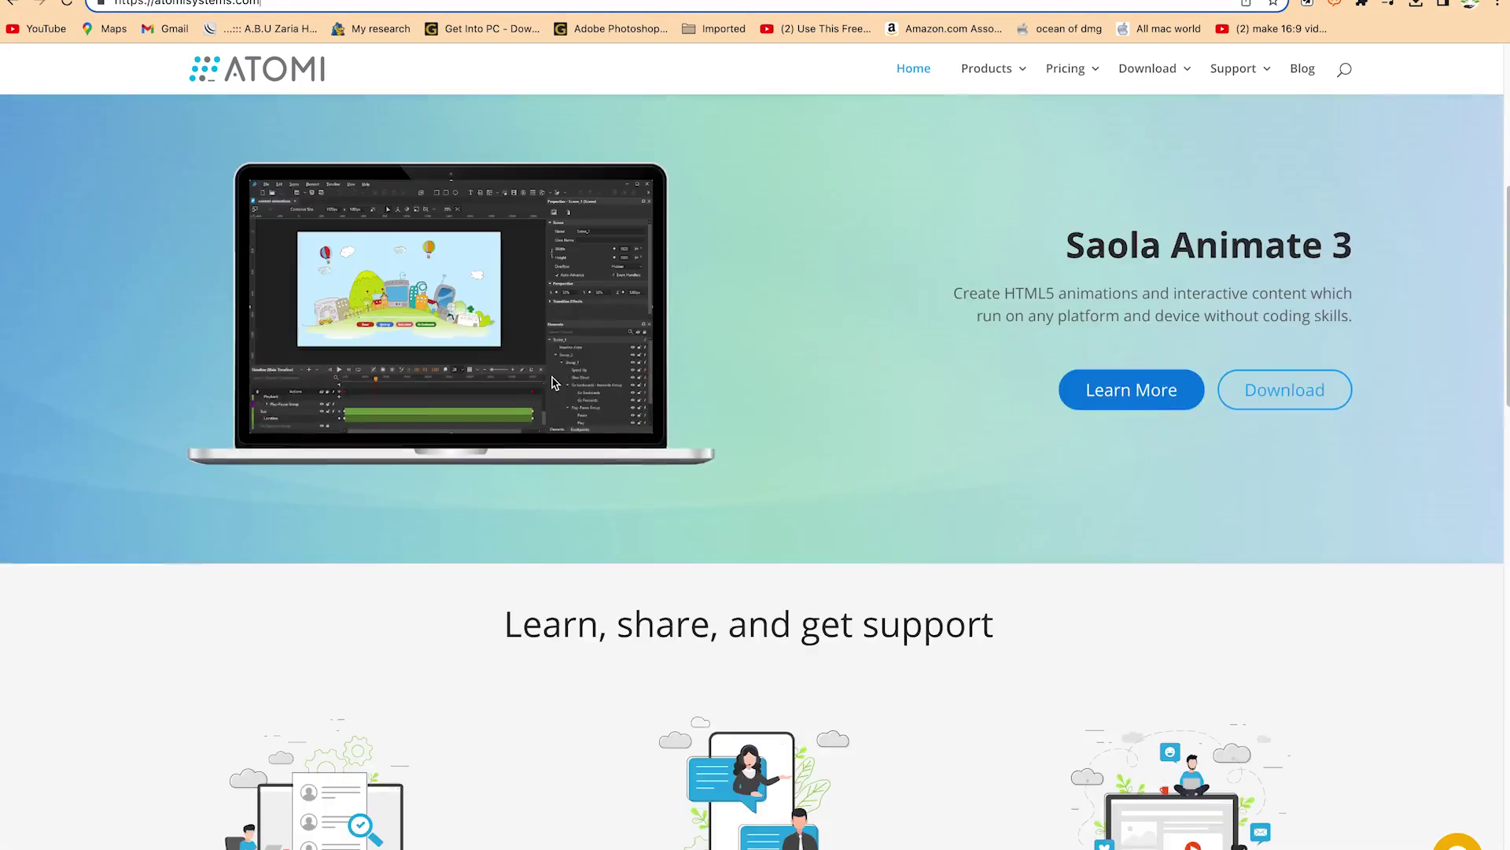
scroll(552, 382, "up", 6)
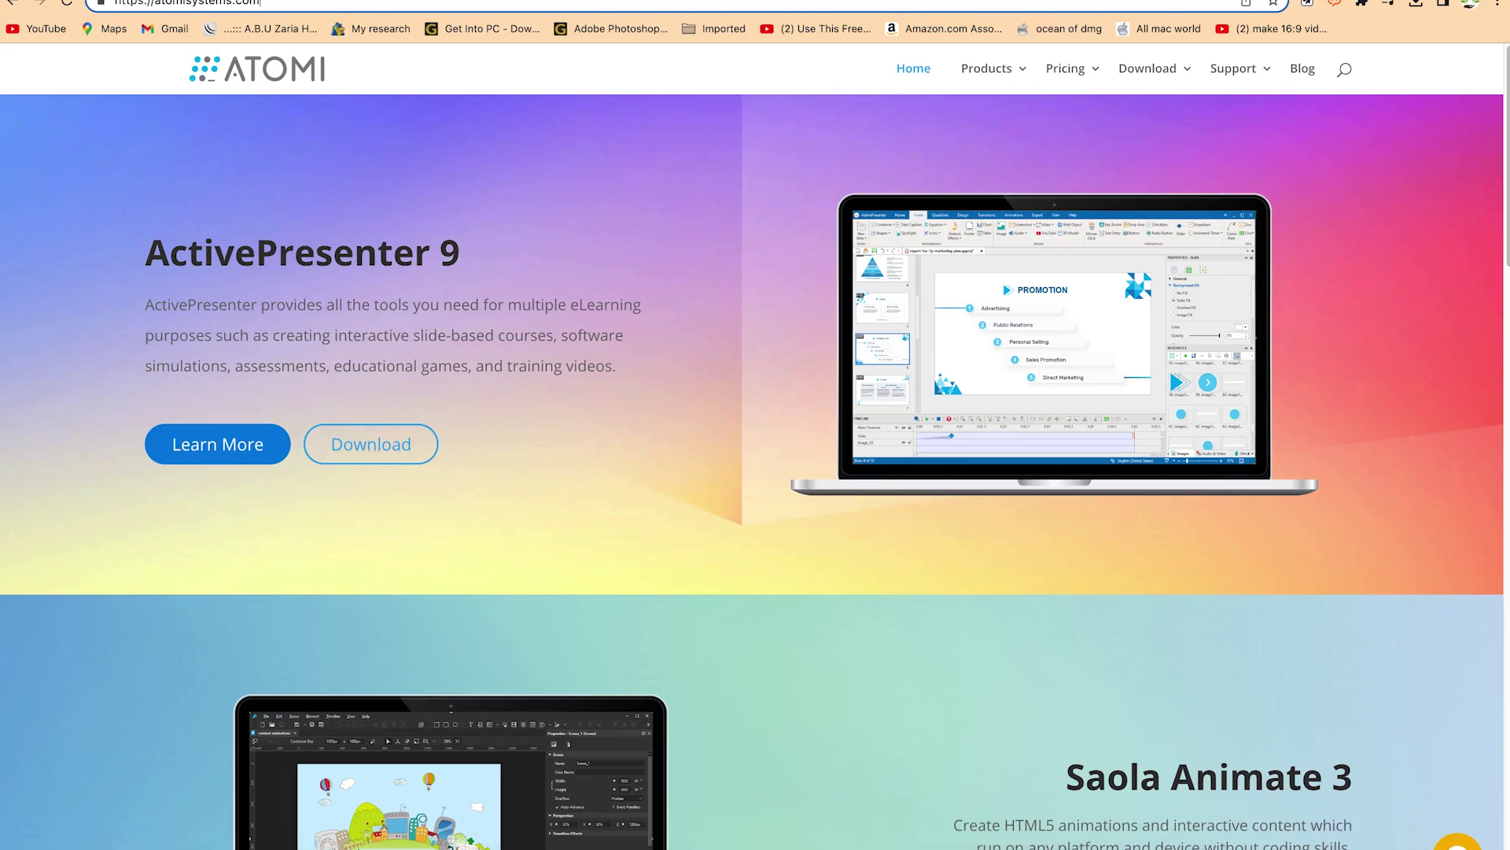
Step: Launch ActivePresenter from the installed applications and create a new project with the Blank theme
left_click(173, 828)
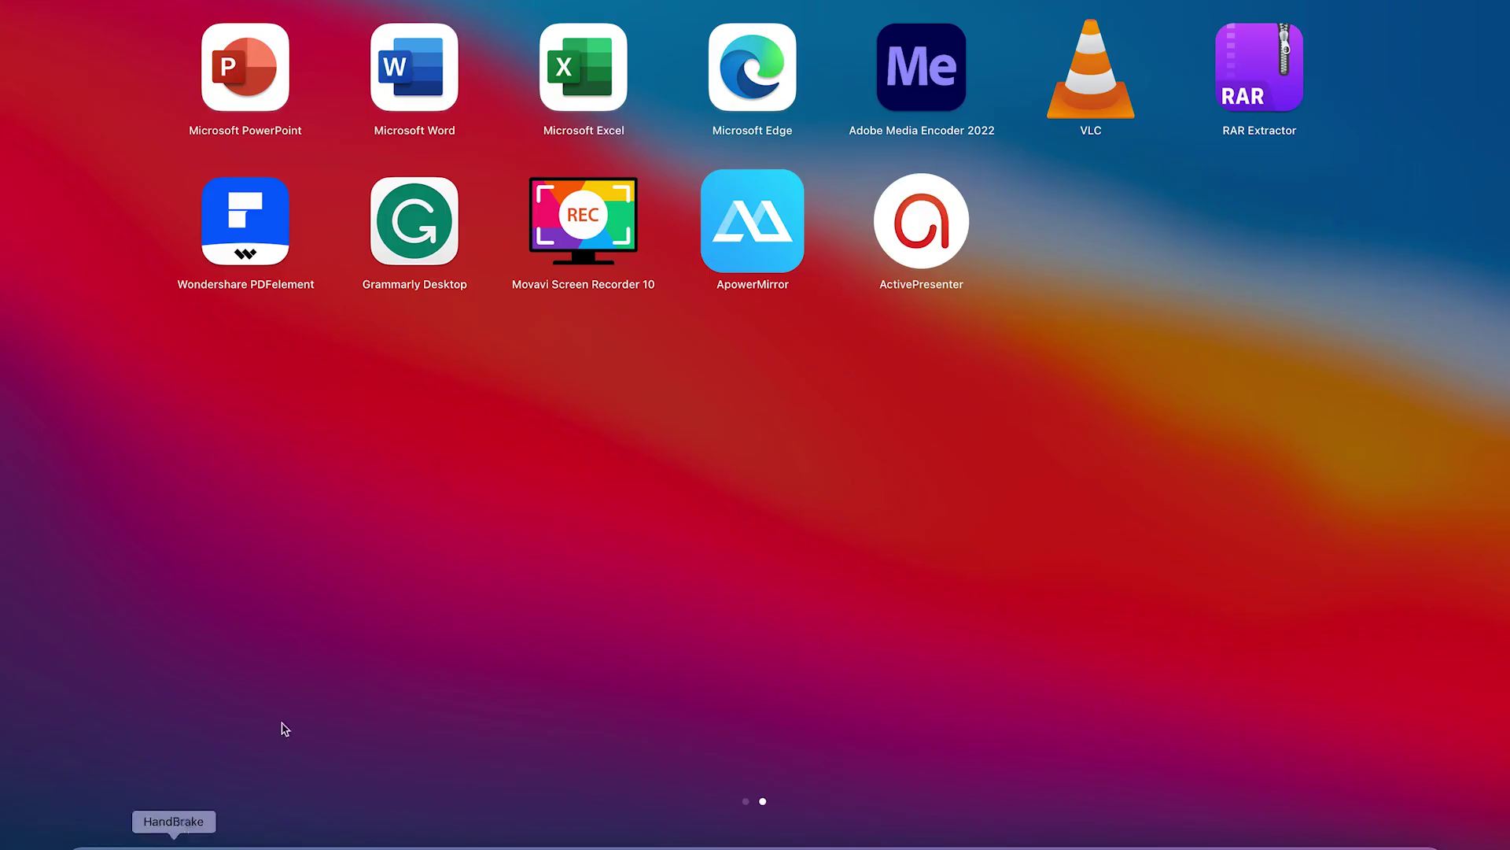
left_click(938, 236)
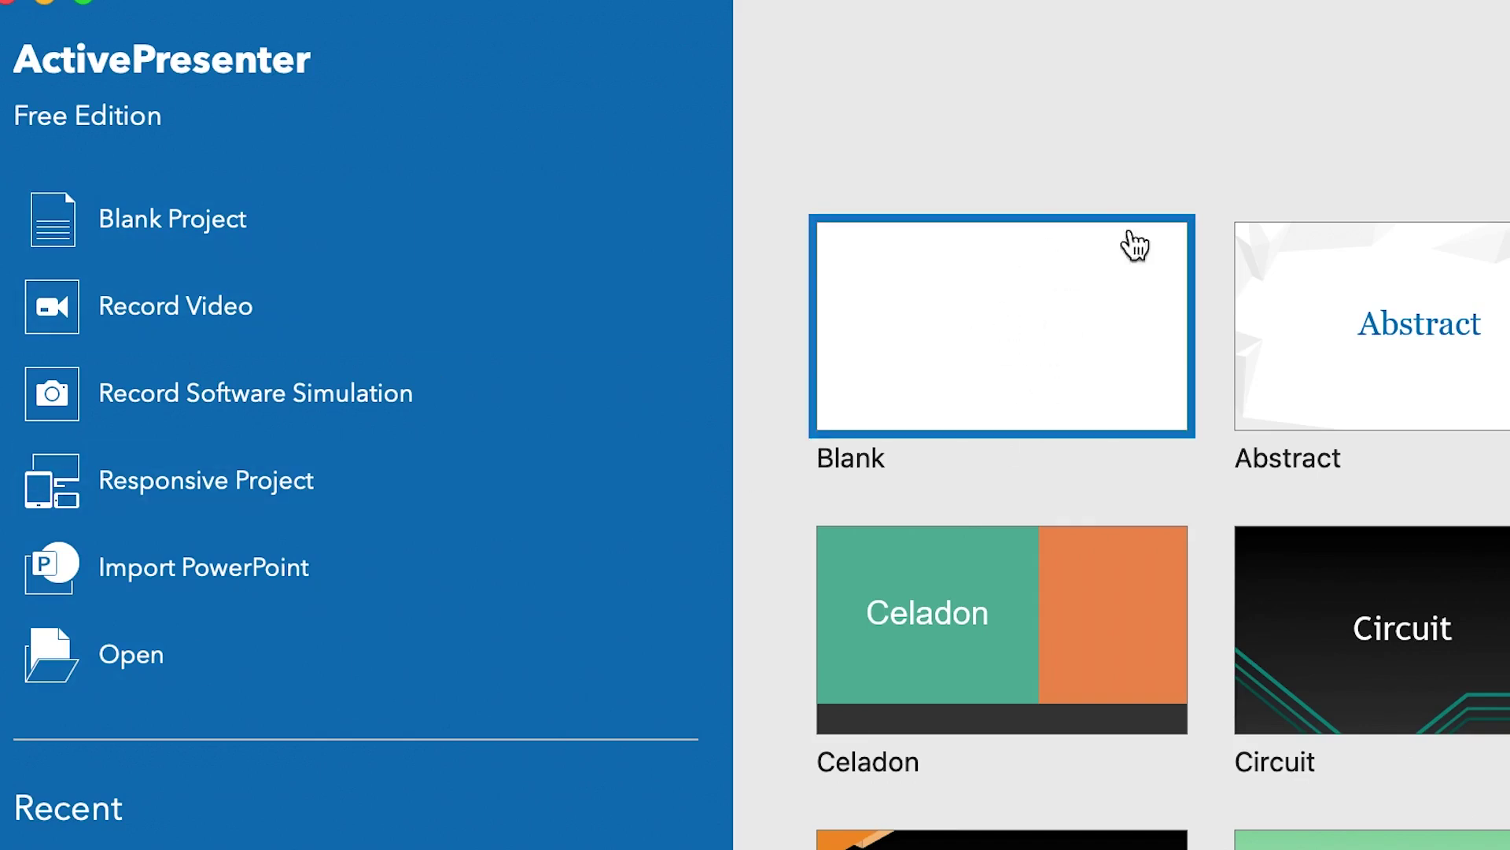
left_click(999, 364)
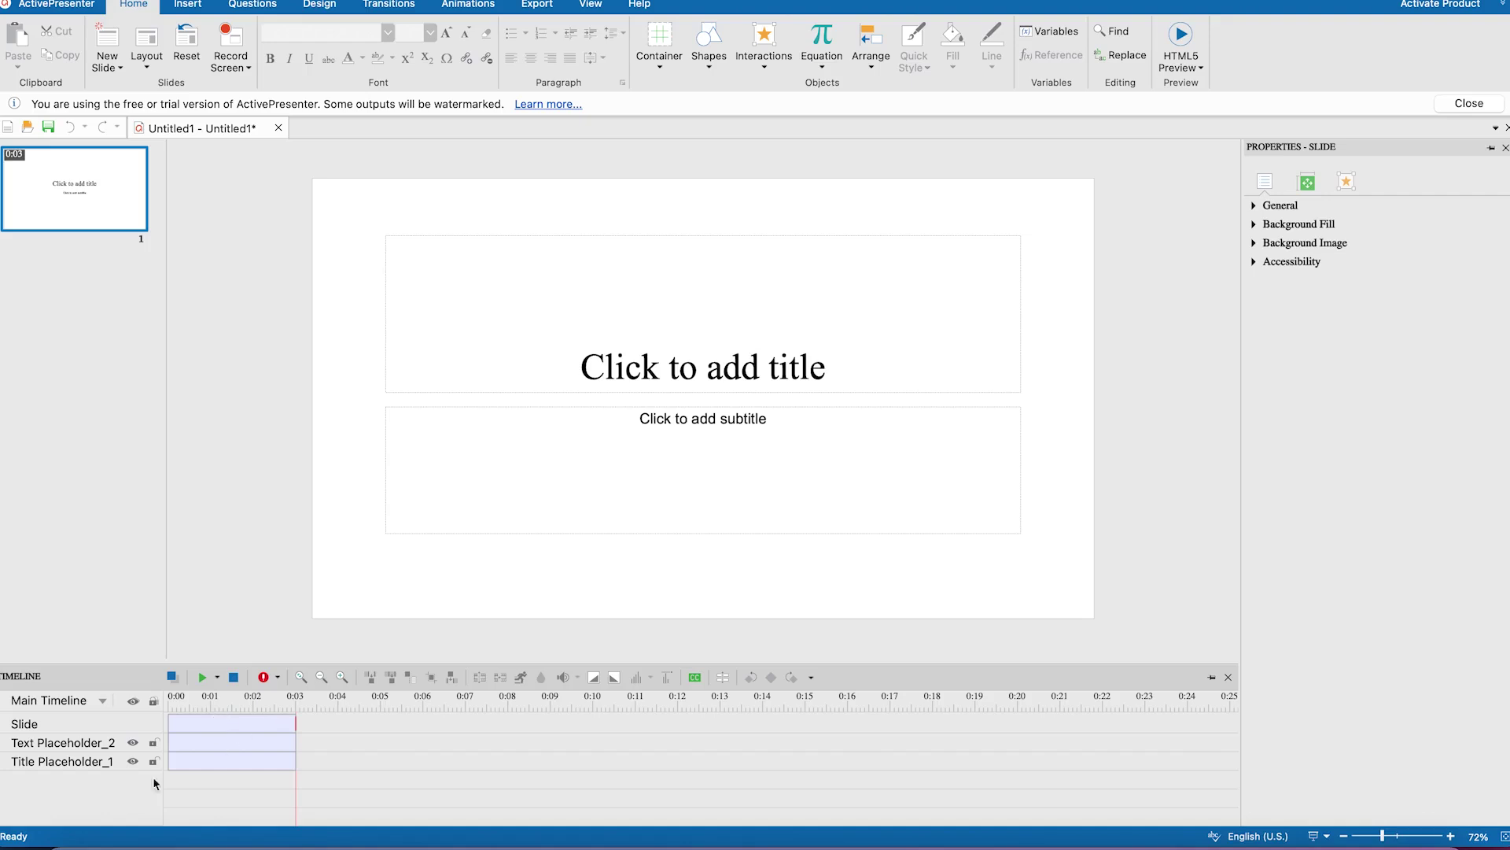
Step: Examine the slide's text and title placeholders, the available font sizes, fonts and slide layouts, and the slide thumbnail's commands
left_click(64, 745)
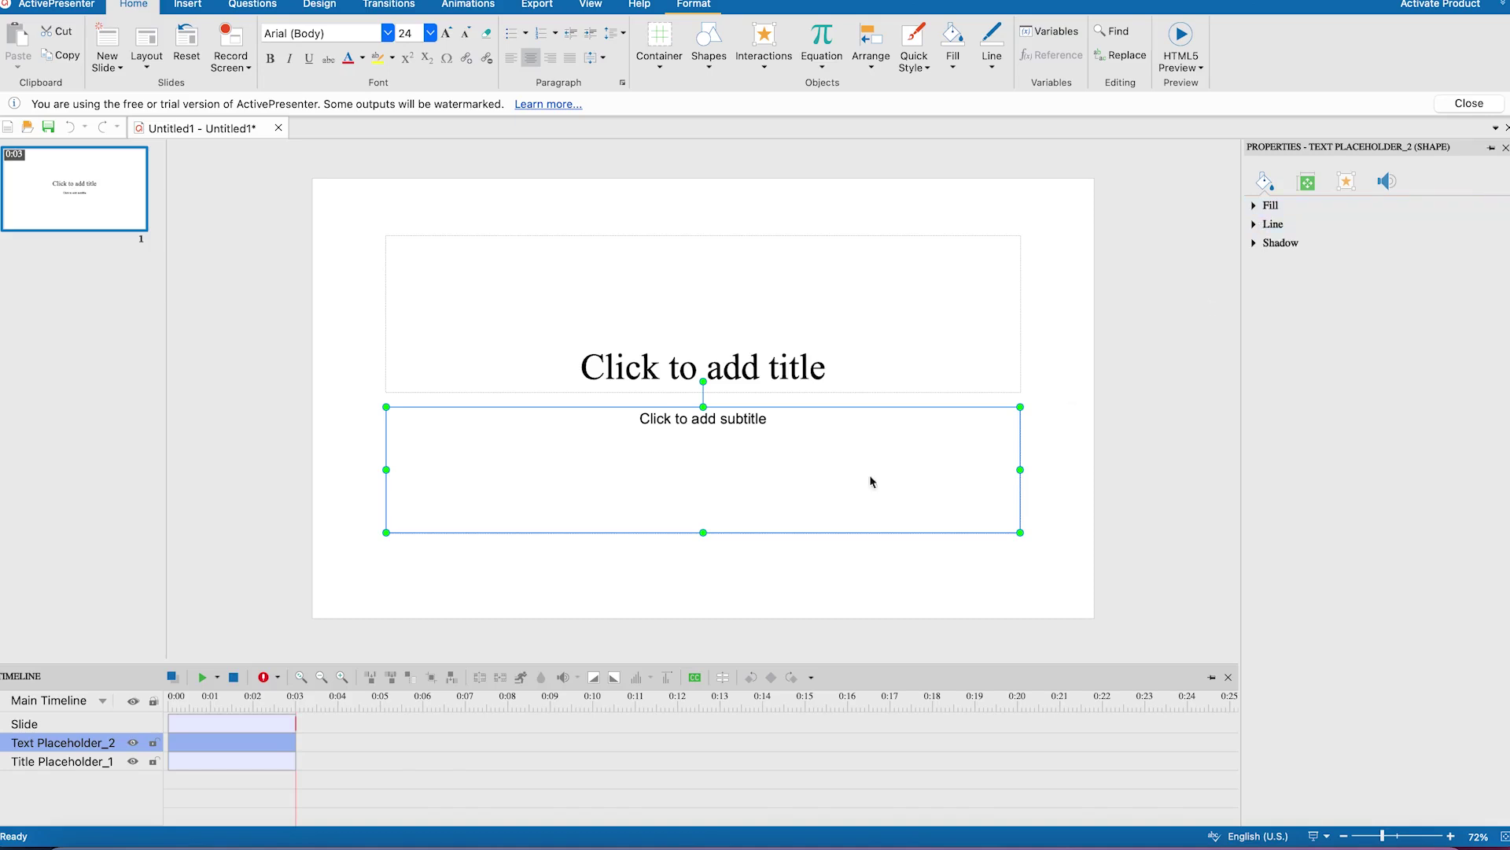
left_click(83, 763)
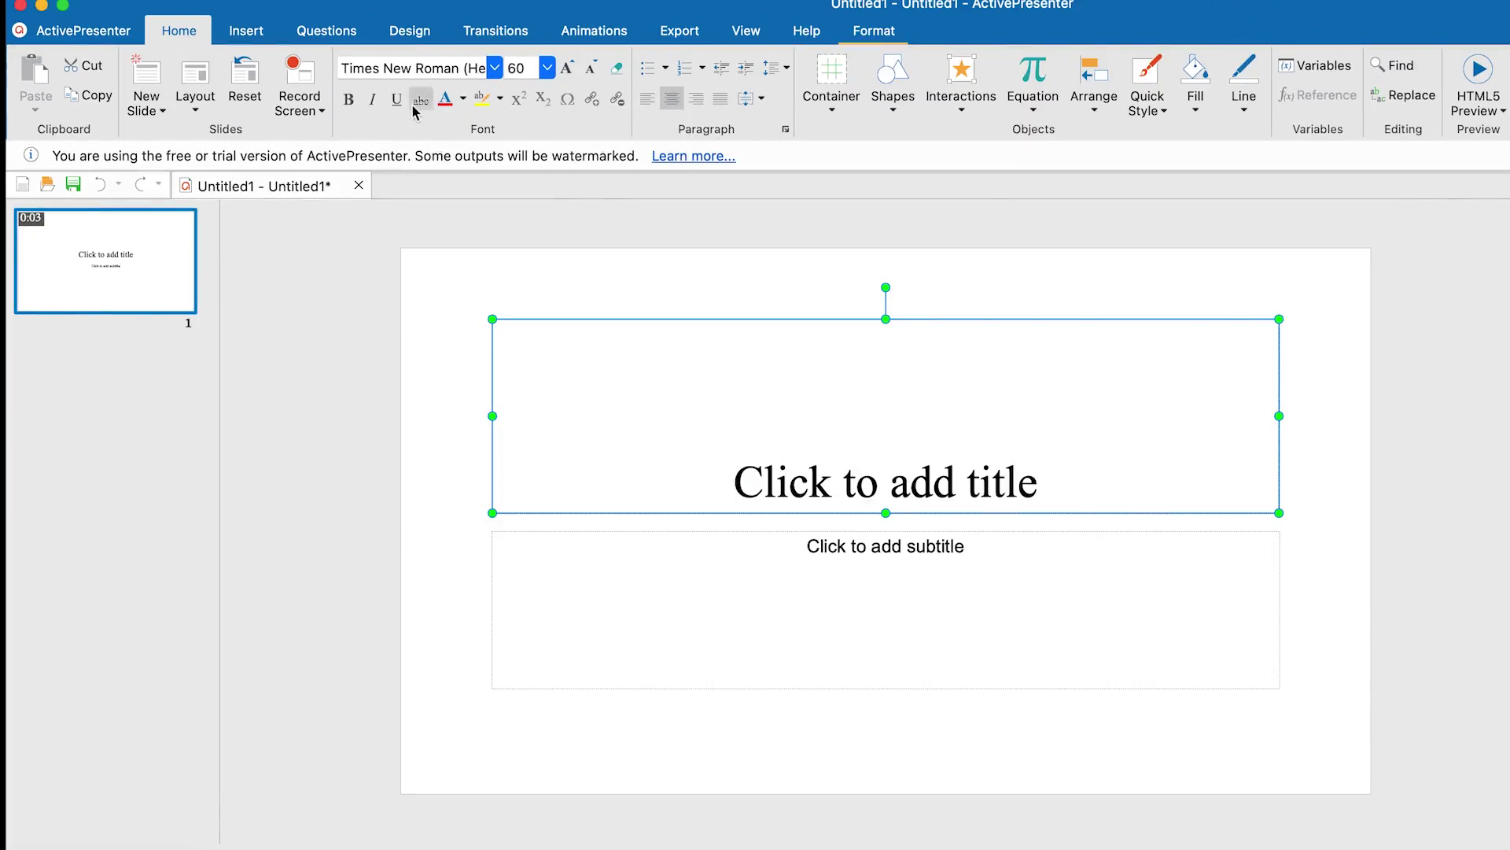
left_click(547, 67)
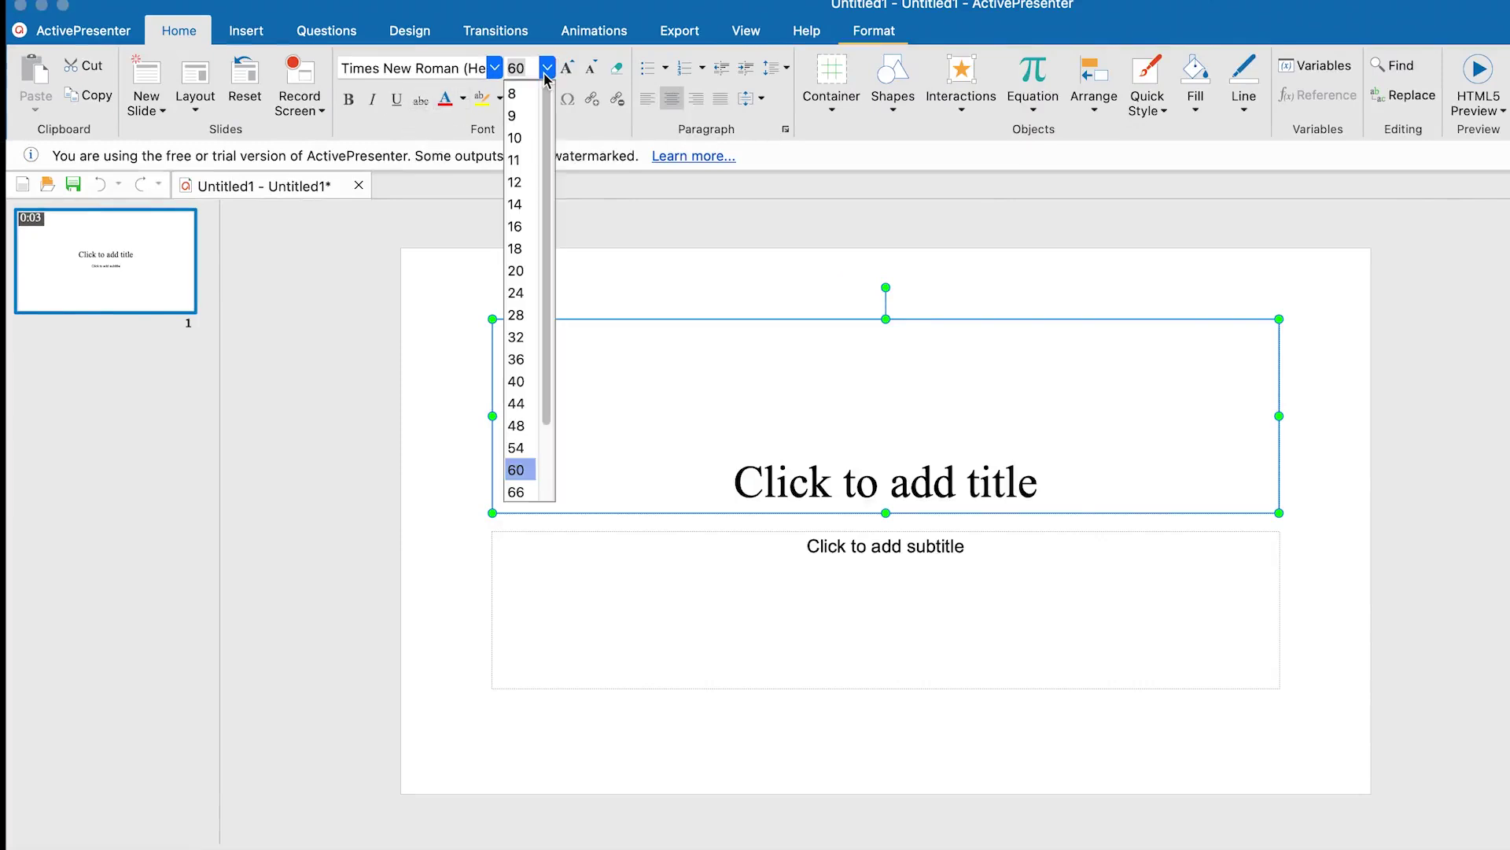
left_click(495, 69)
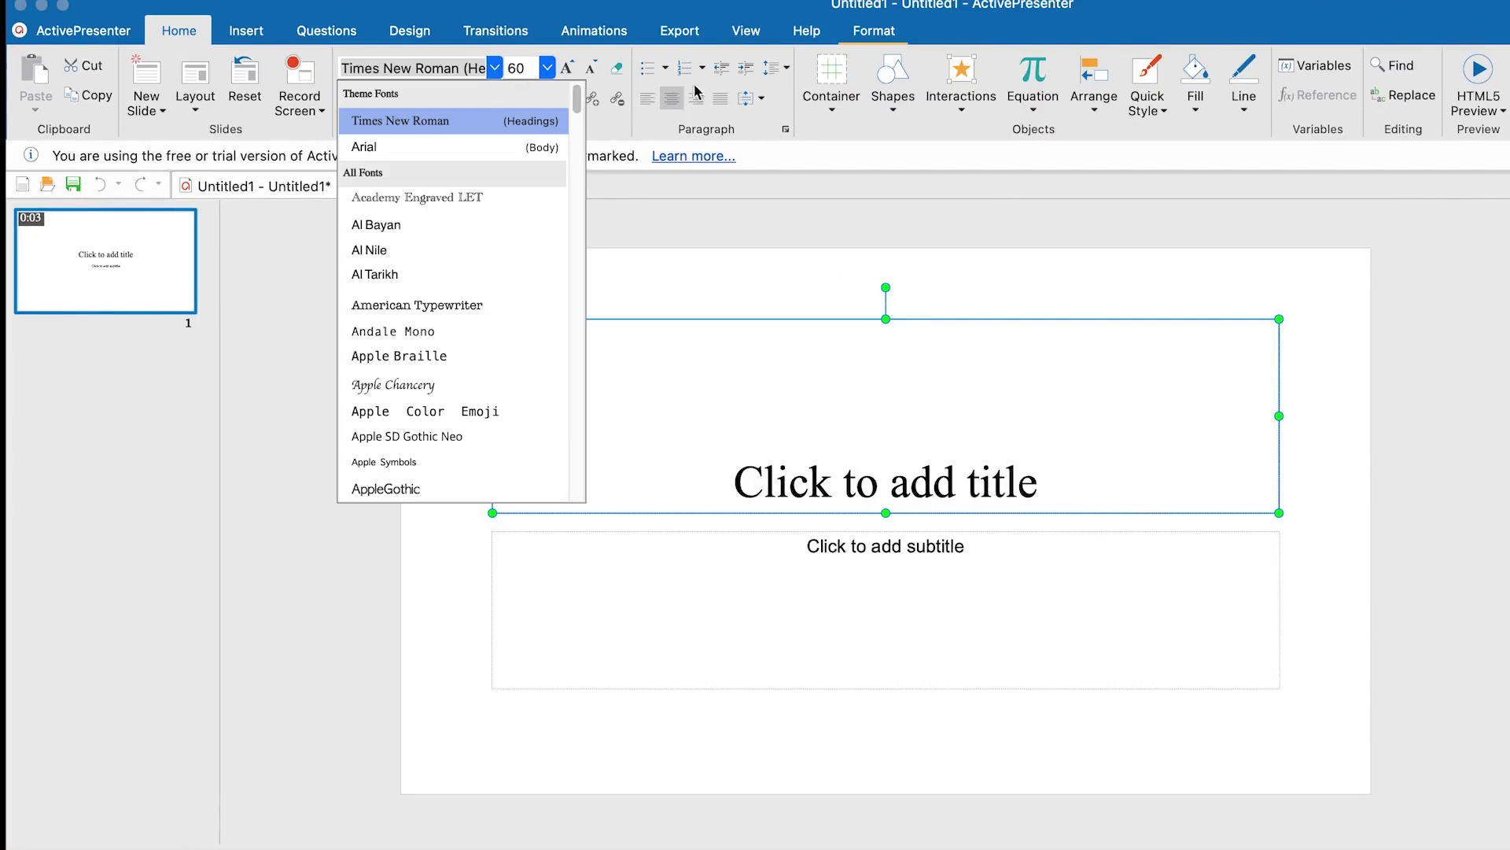
left_click(950, 189)
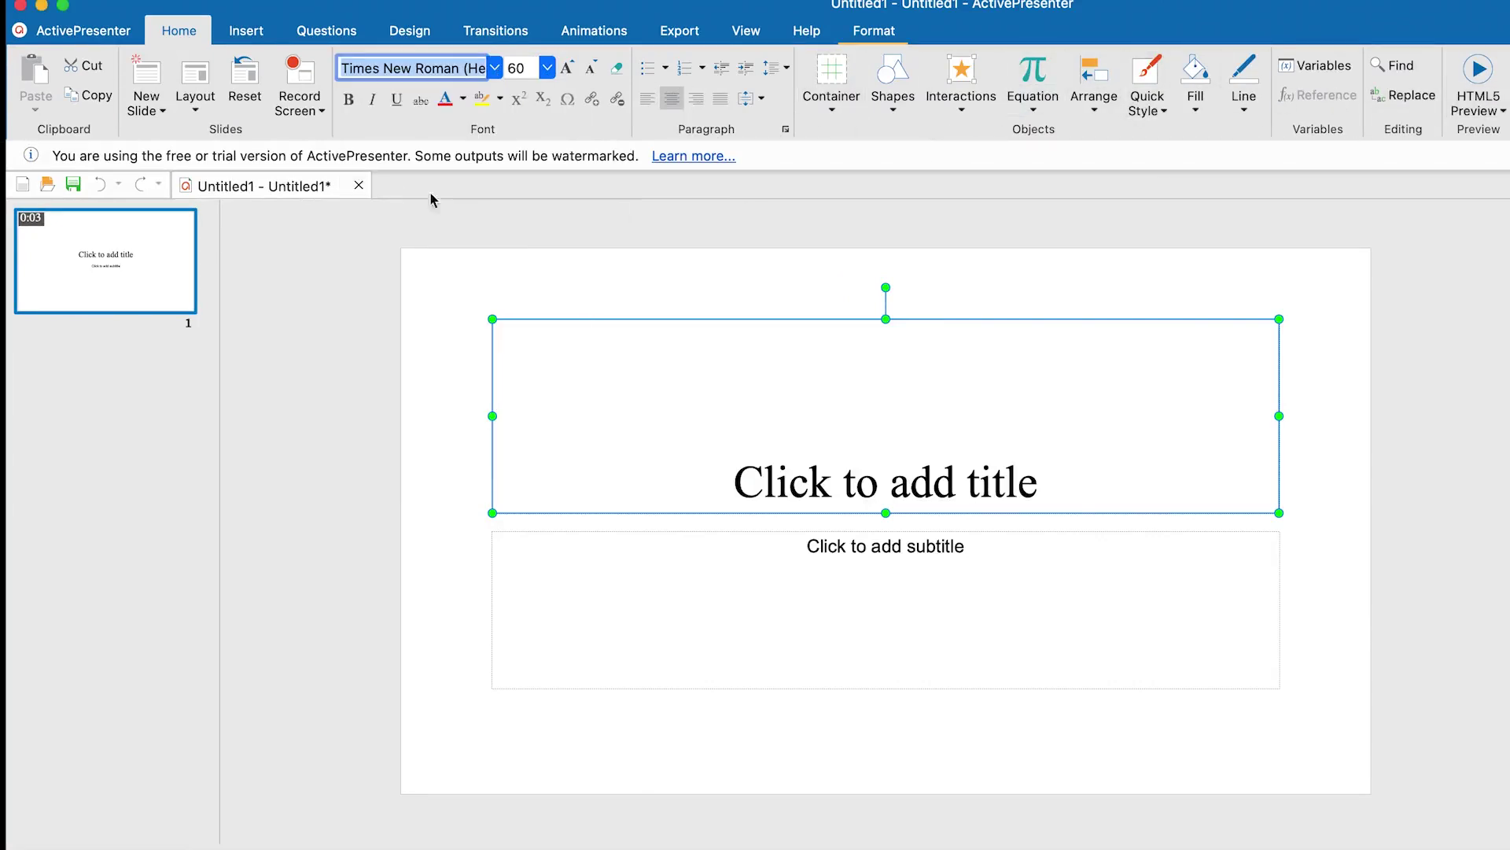
left_click(195, 116)
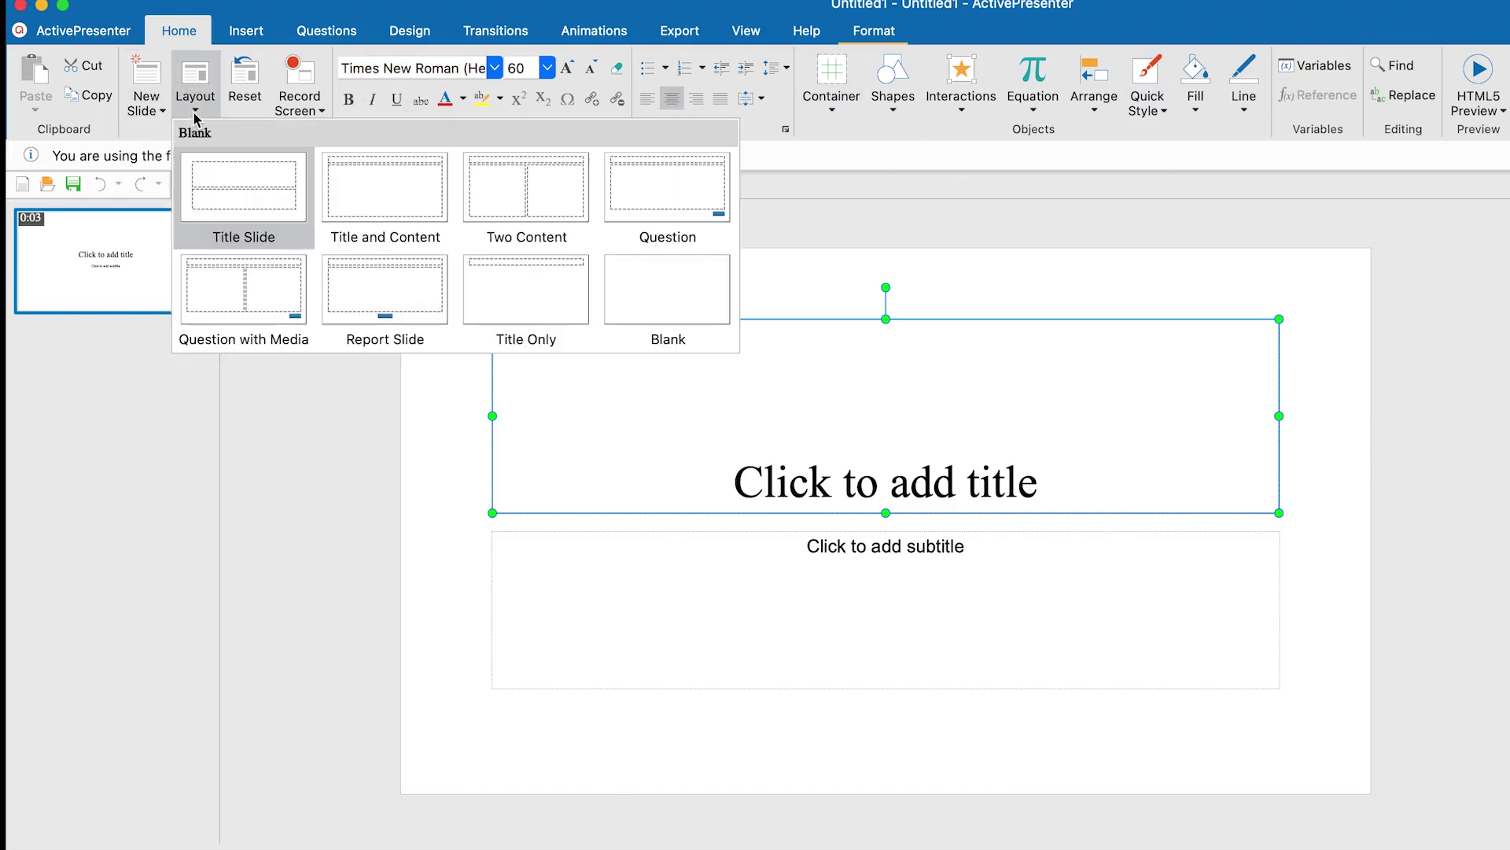
left_click(87, 515)
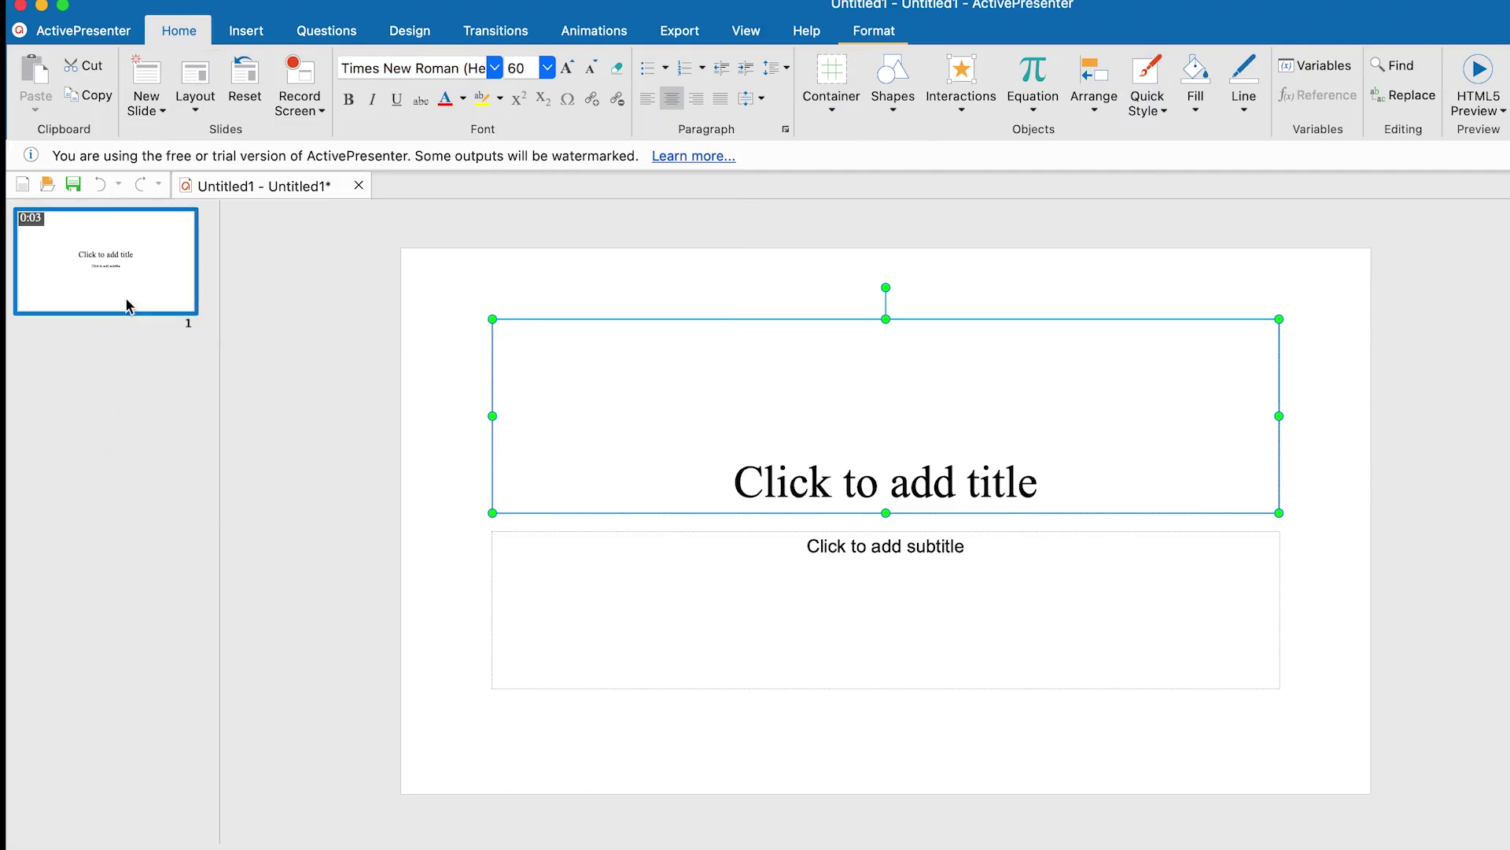
right_click(126, 274)
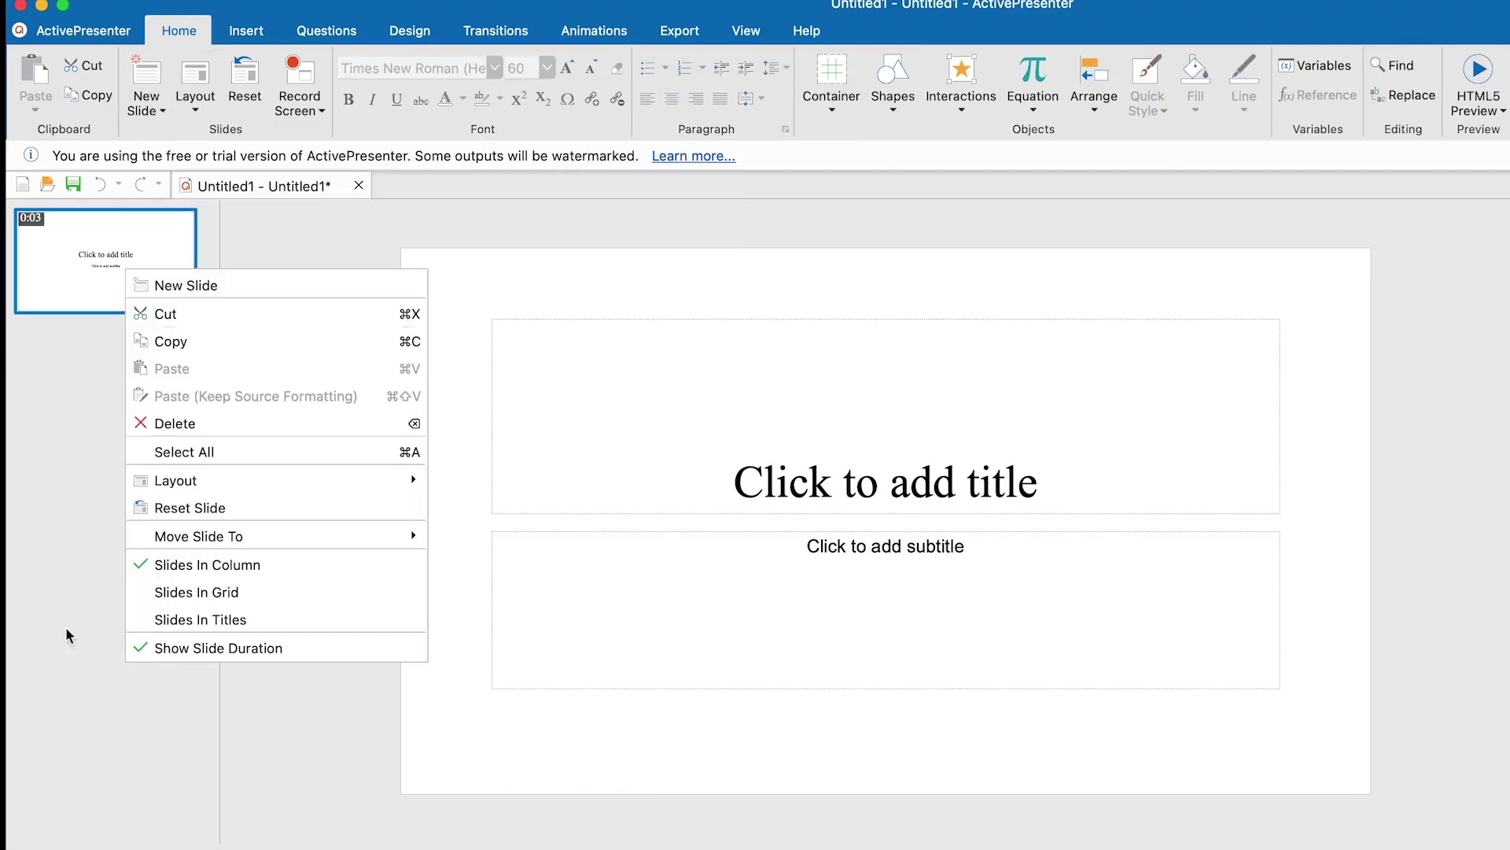
left_click(46, 526)
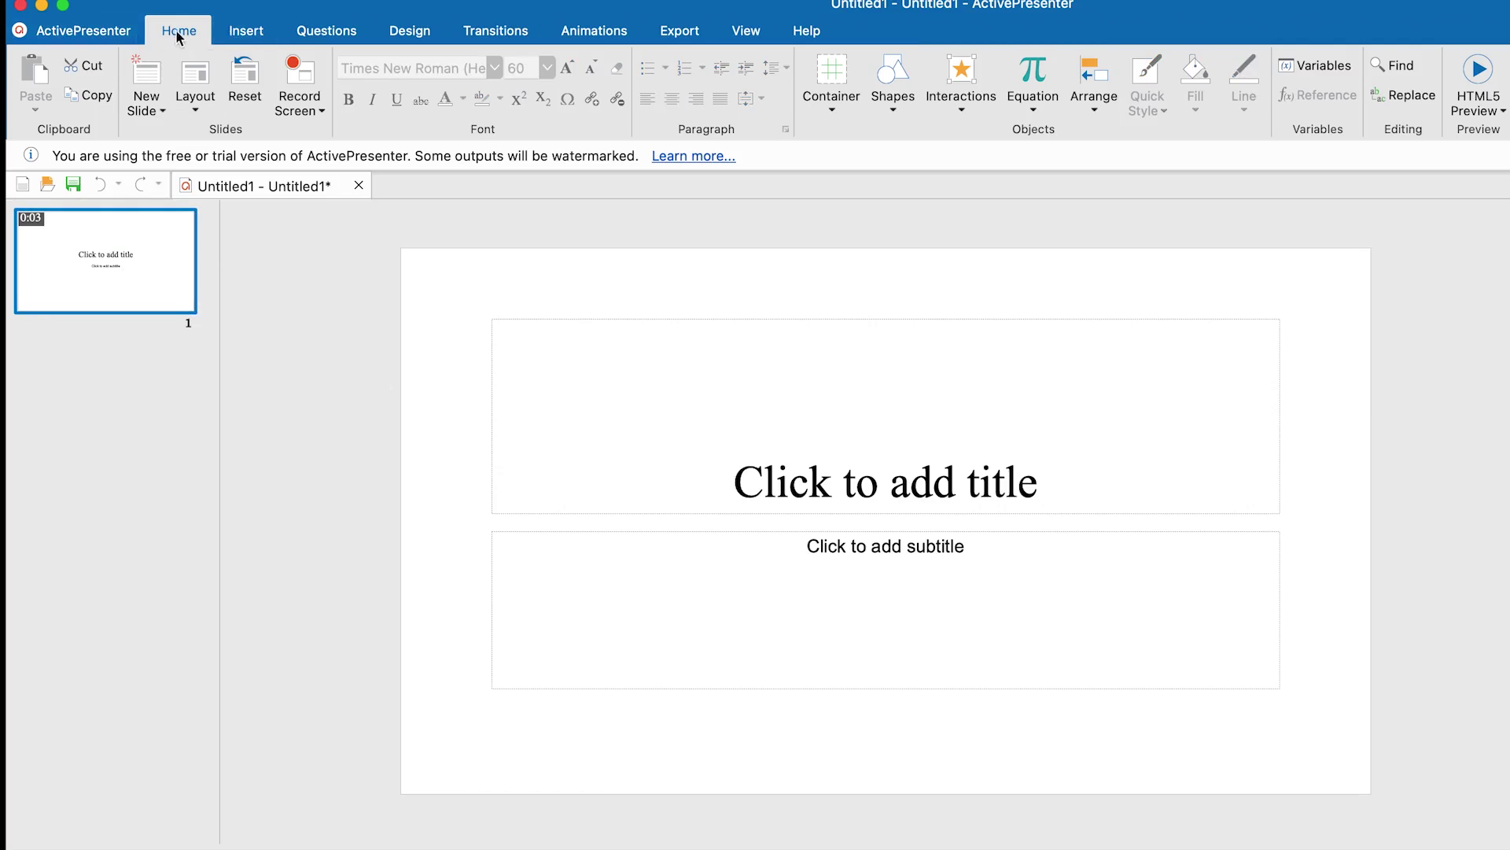
Step: Review the insertable objects, design themes, slide transitions, emphasis and motion path animations for the title, and the project-level commands
left_click(248, 34)
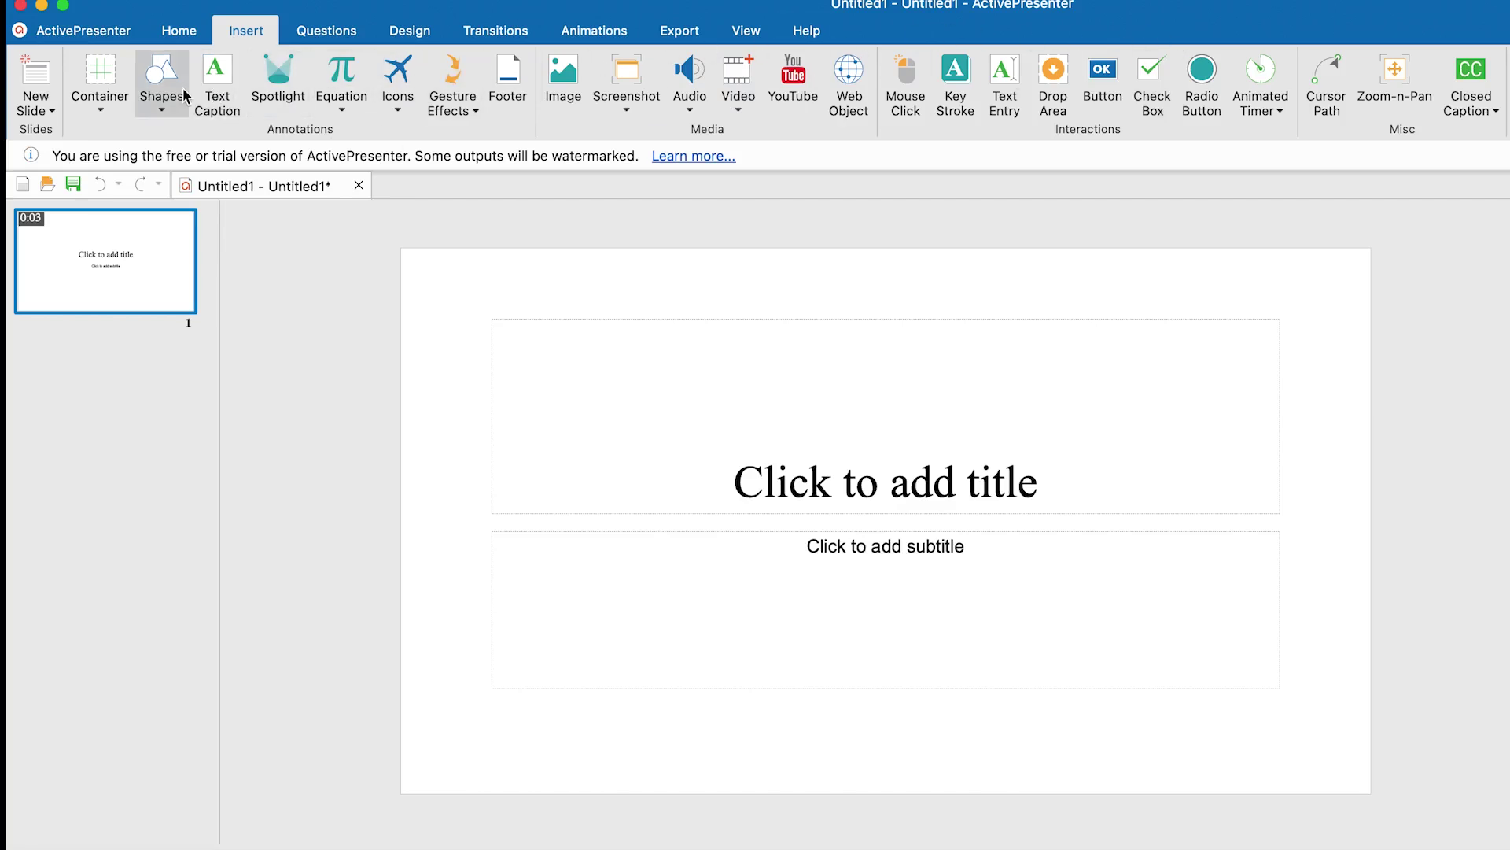
left_click(296, 44)
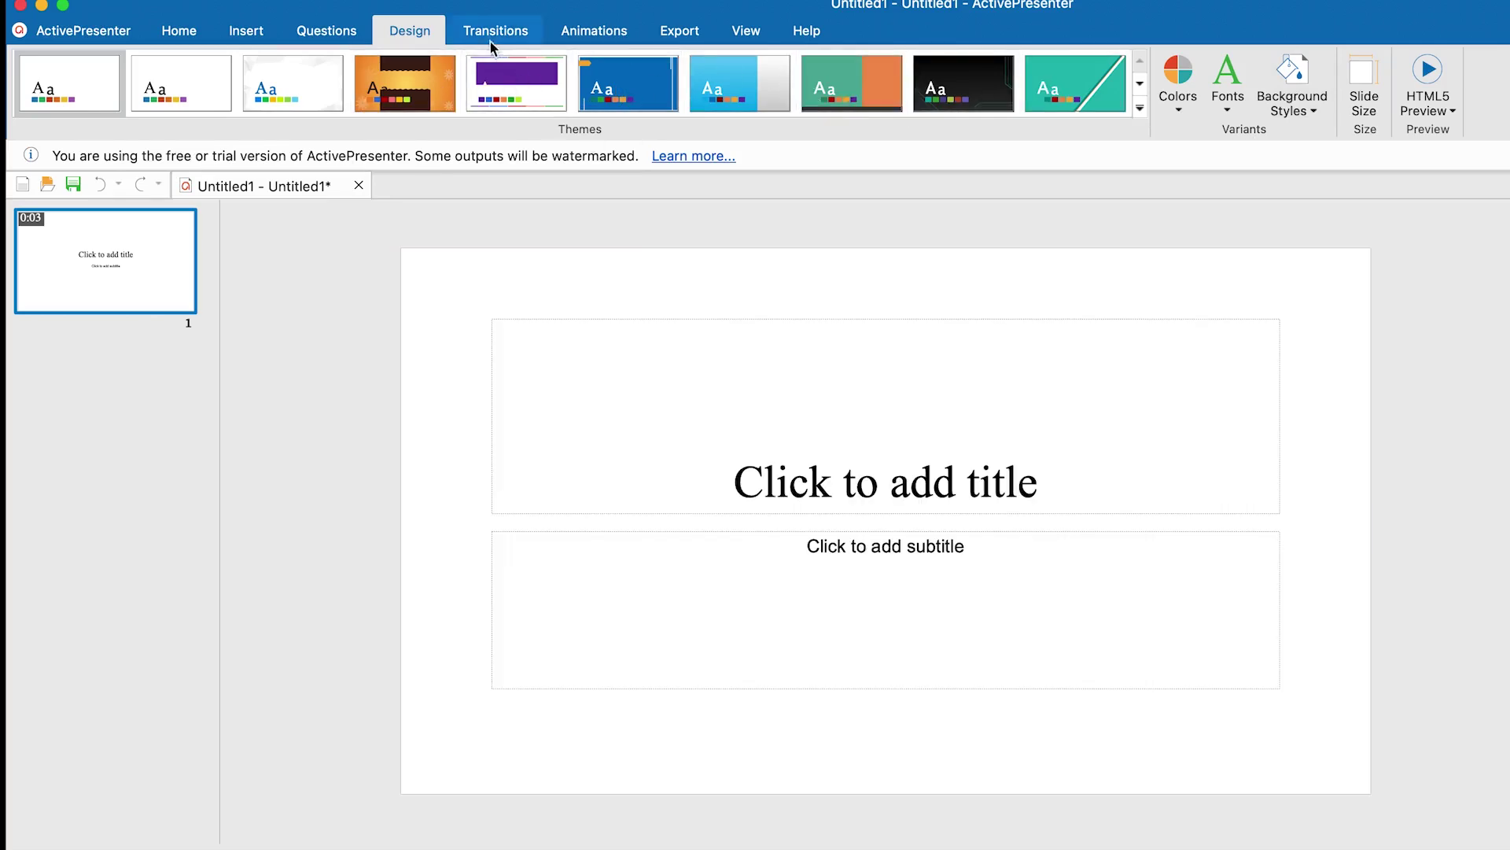
left_click(493, 31)
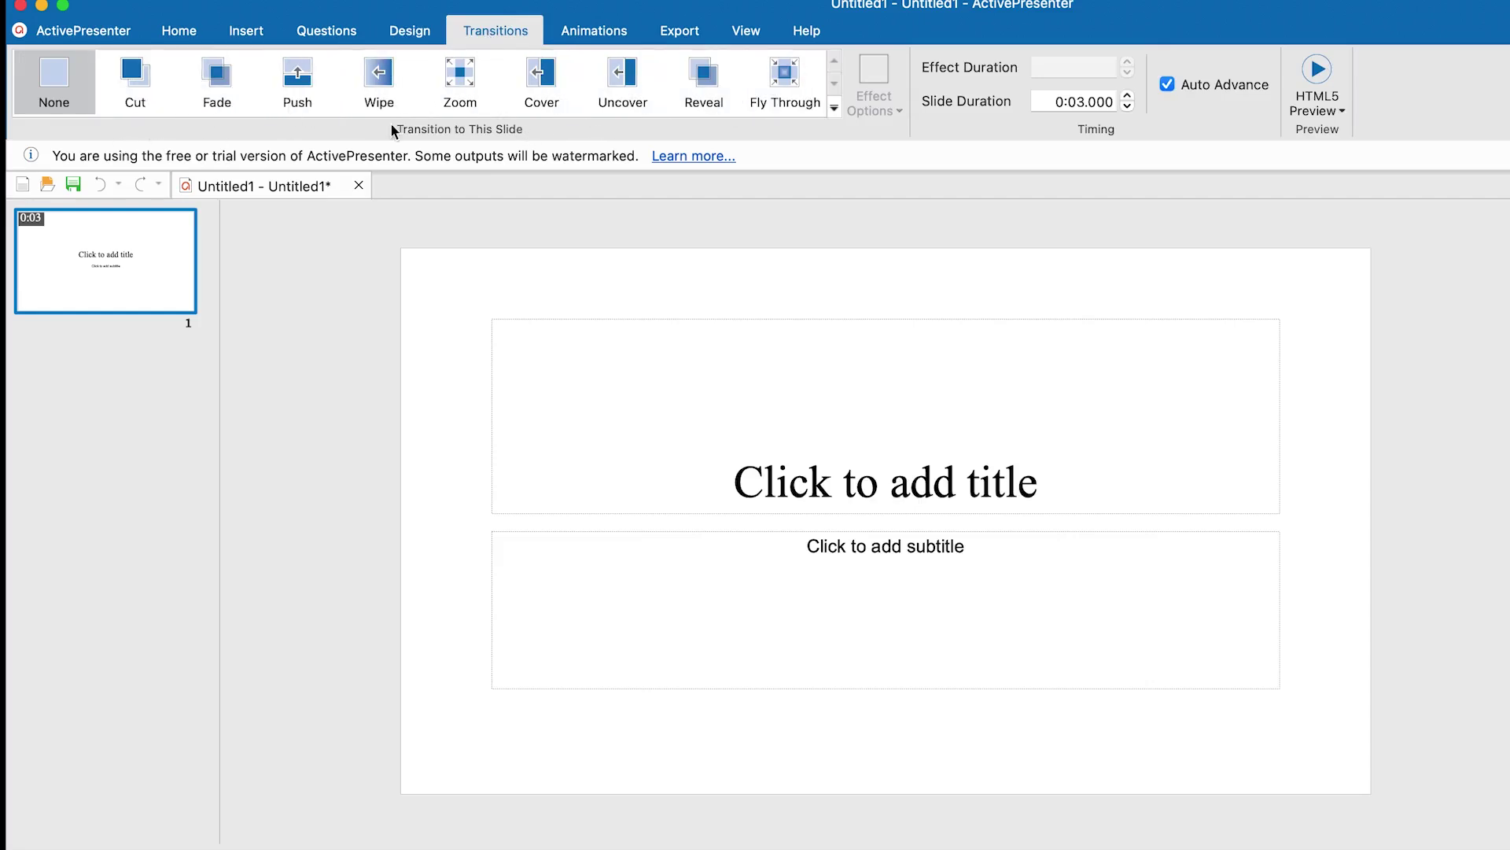
left_click(594, 31)
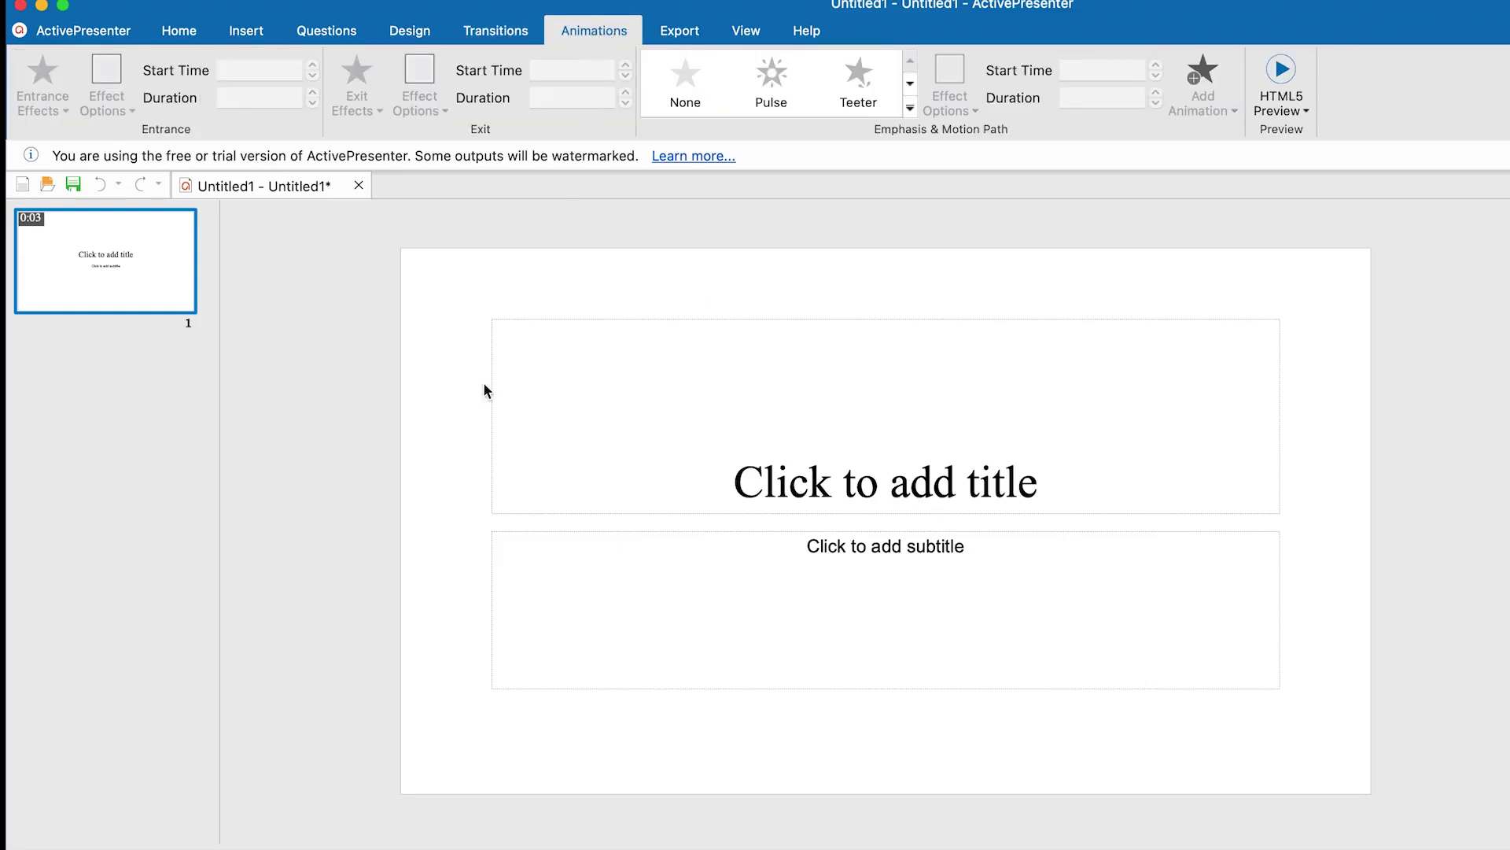
left_click(697, 513)
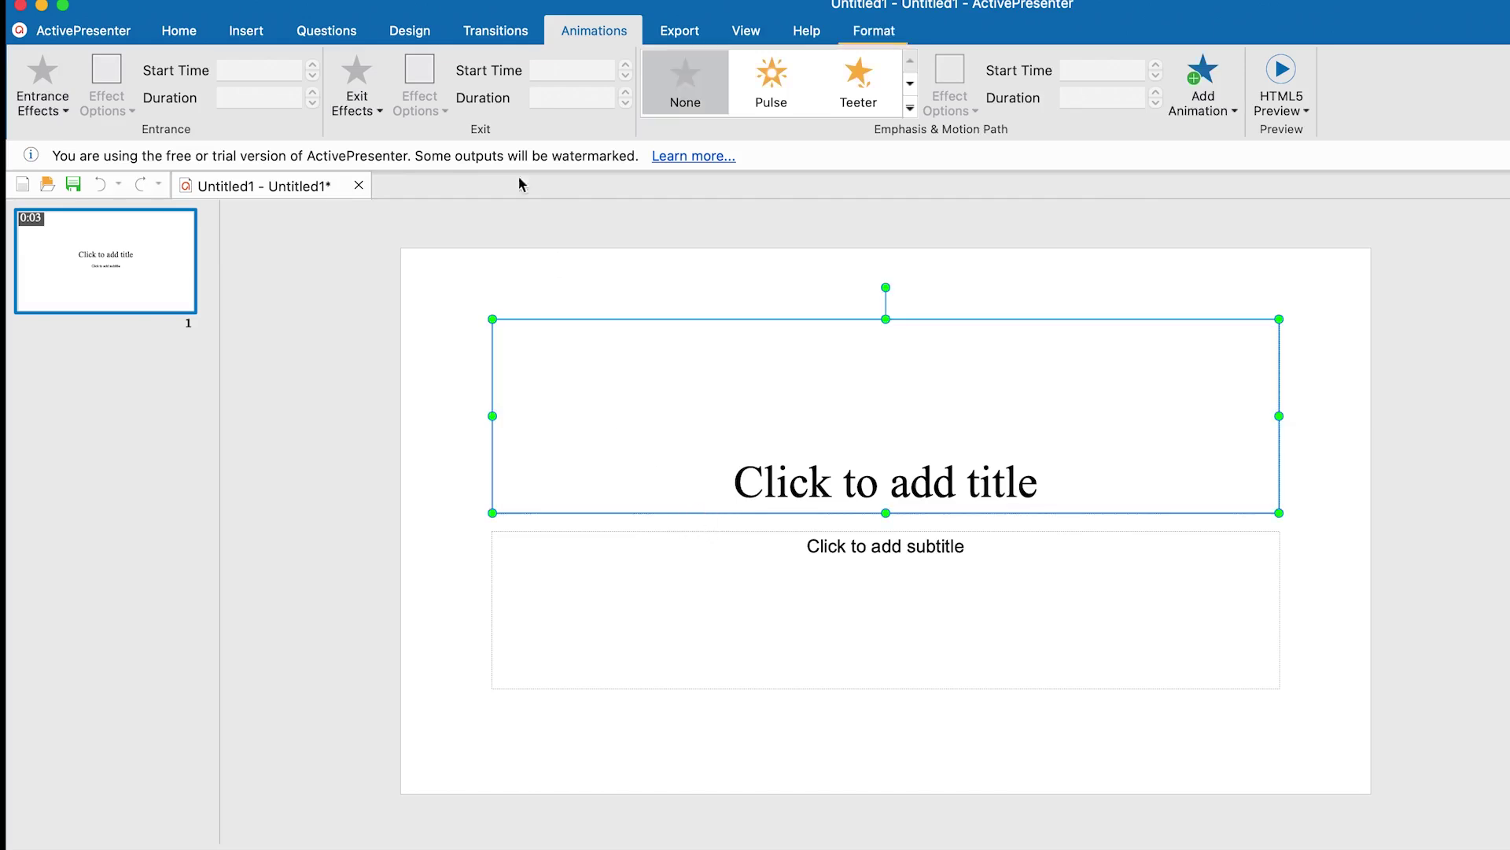
left_click(909, 109)
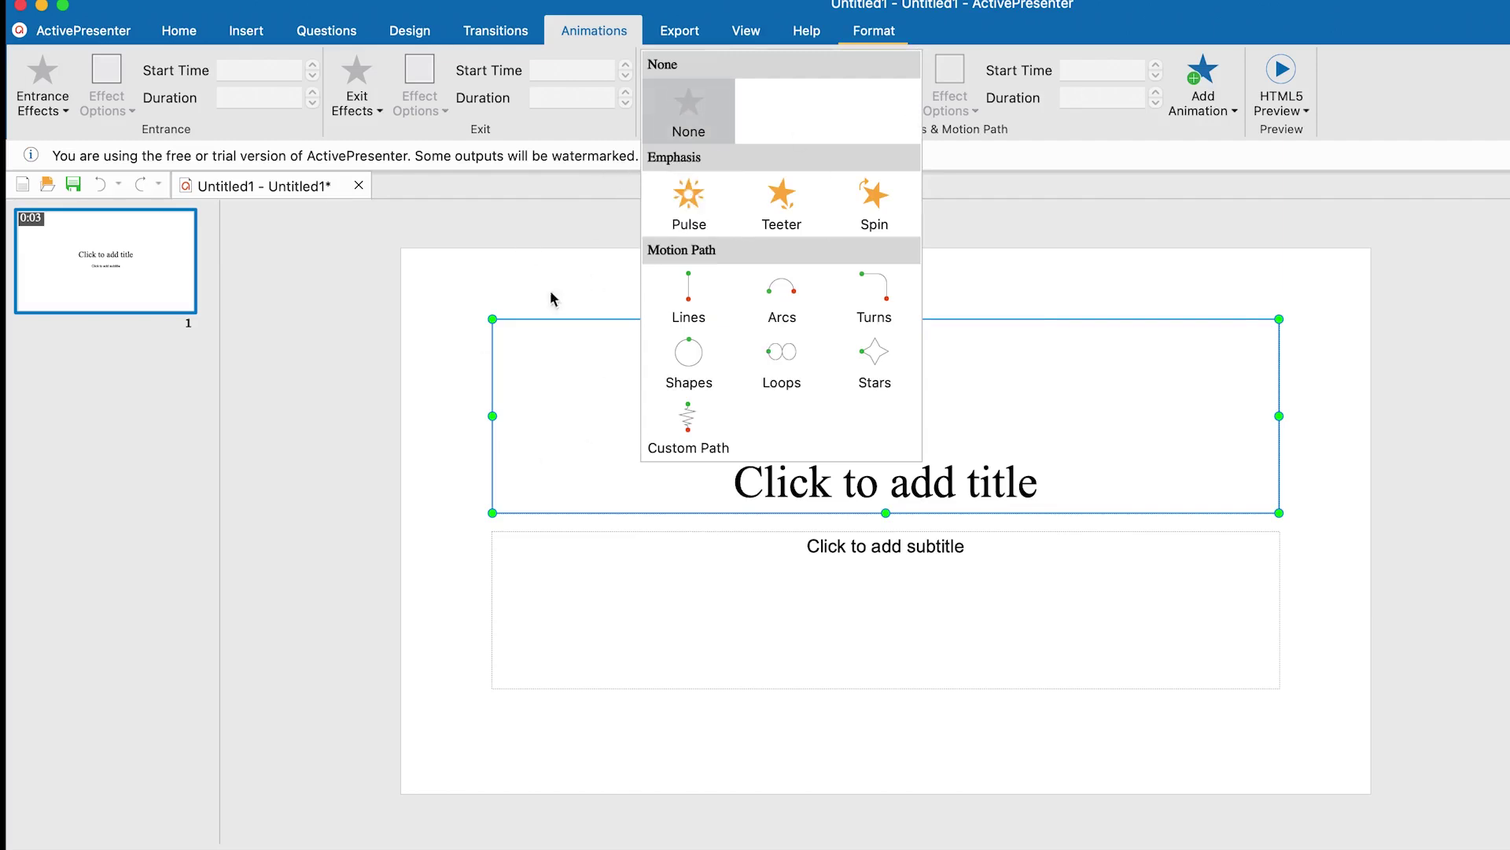
left_click(658, 40)
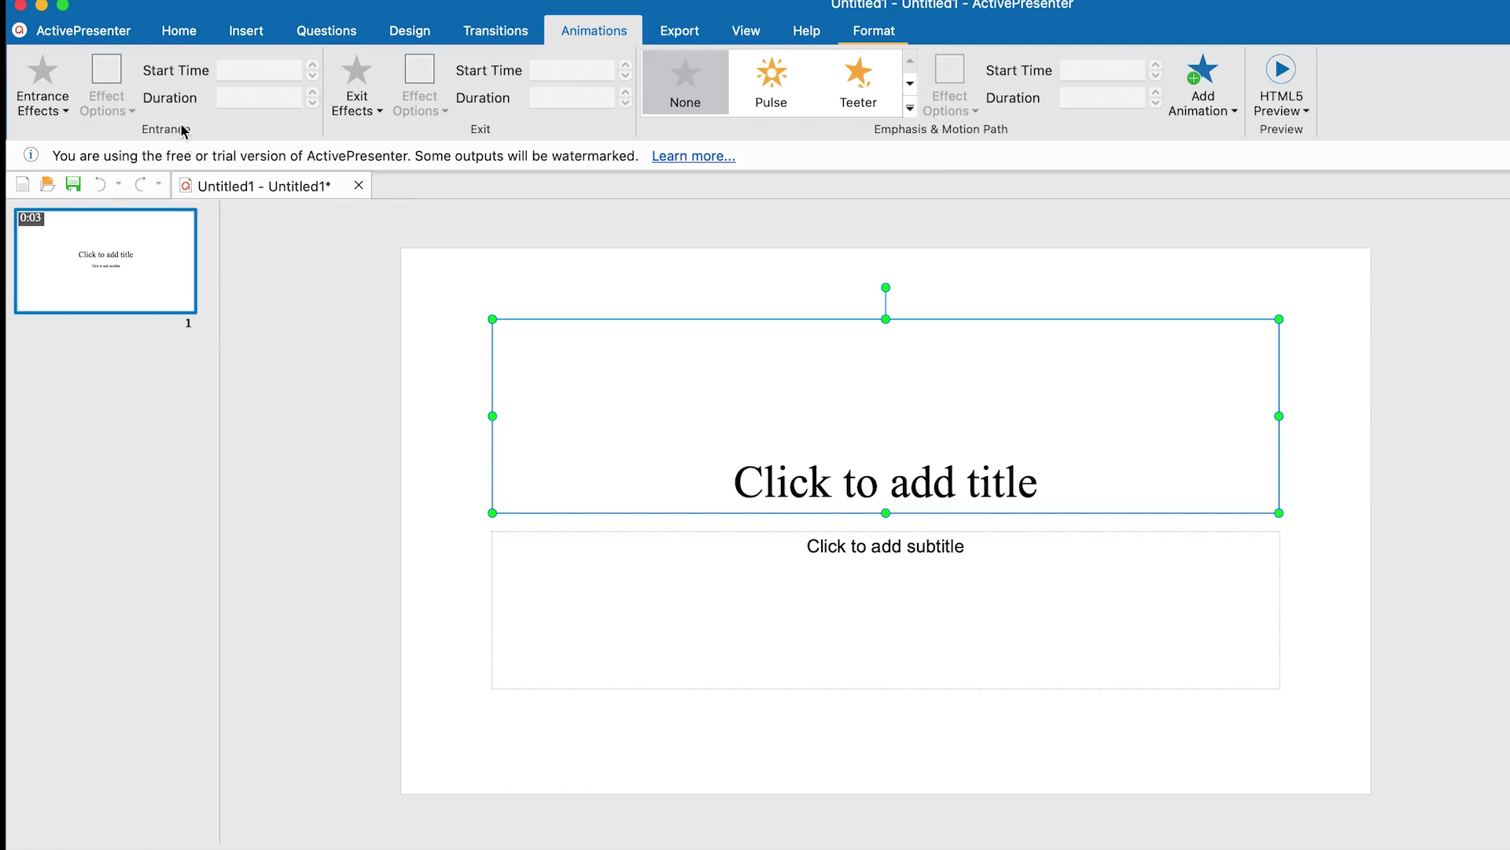
left_click(184, 33)
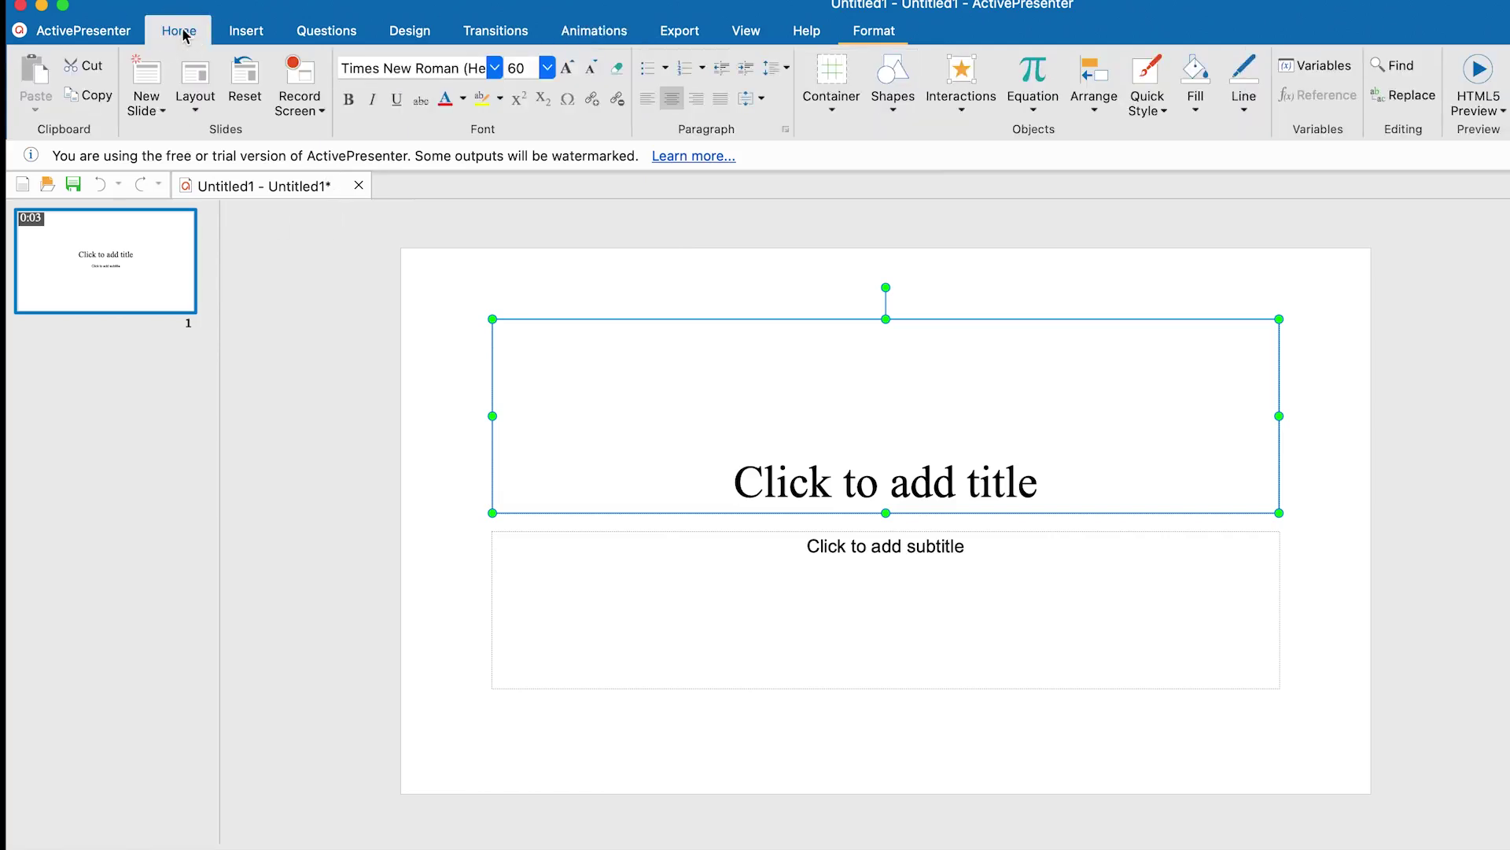
left_click(79, 31)
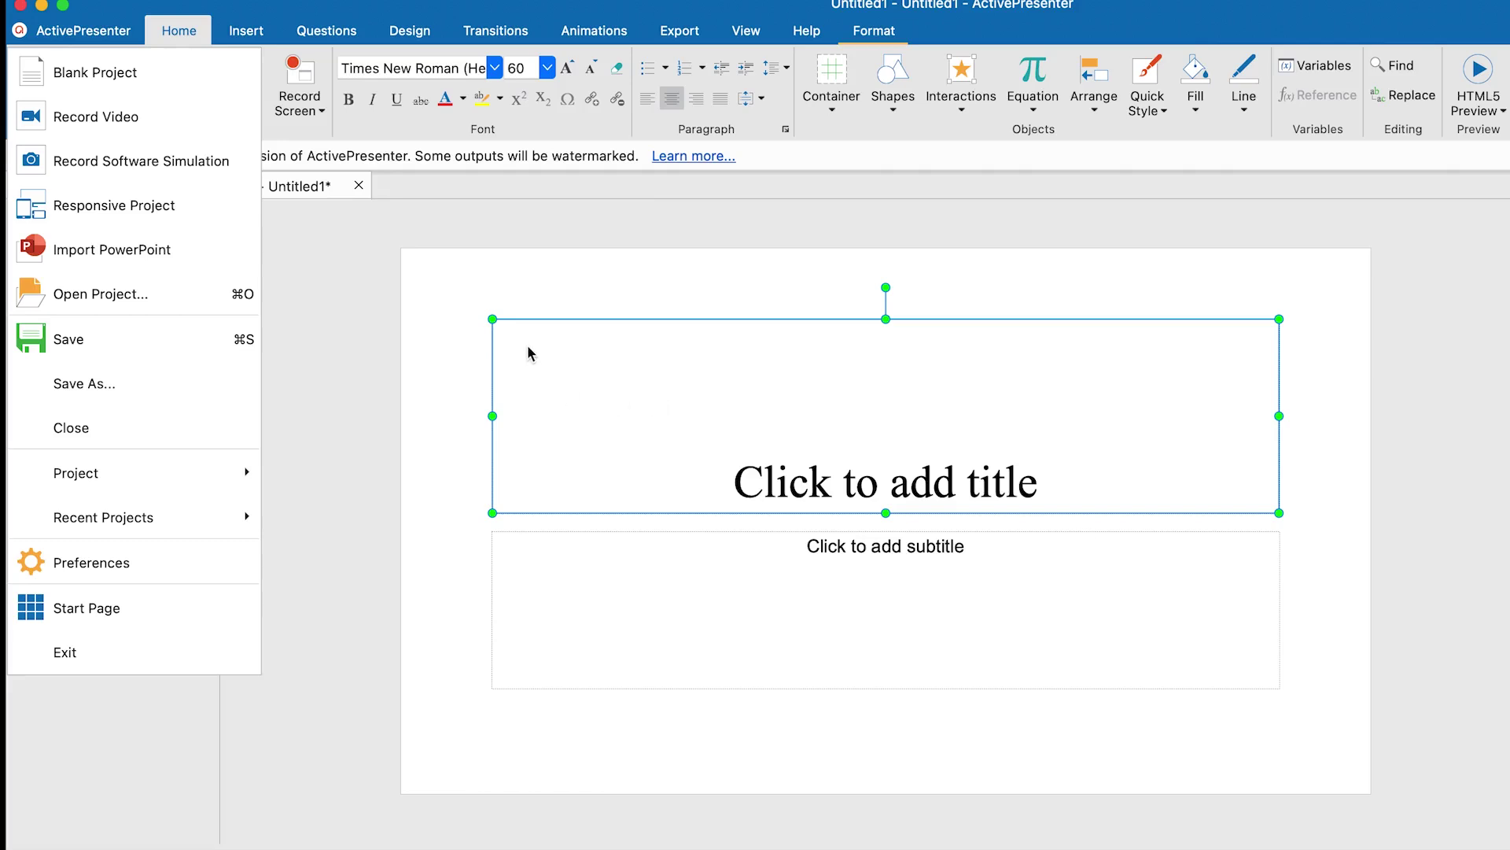
left_click(398, 264)
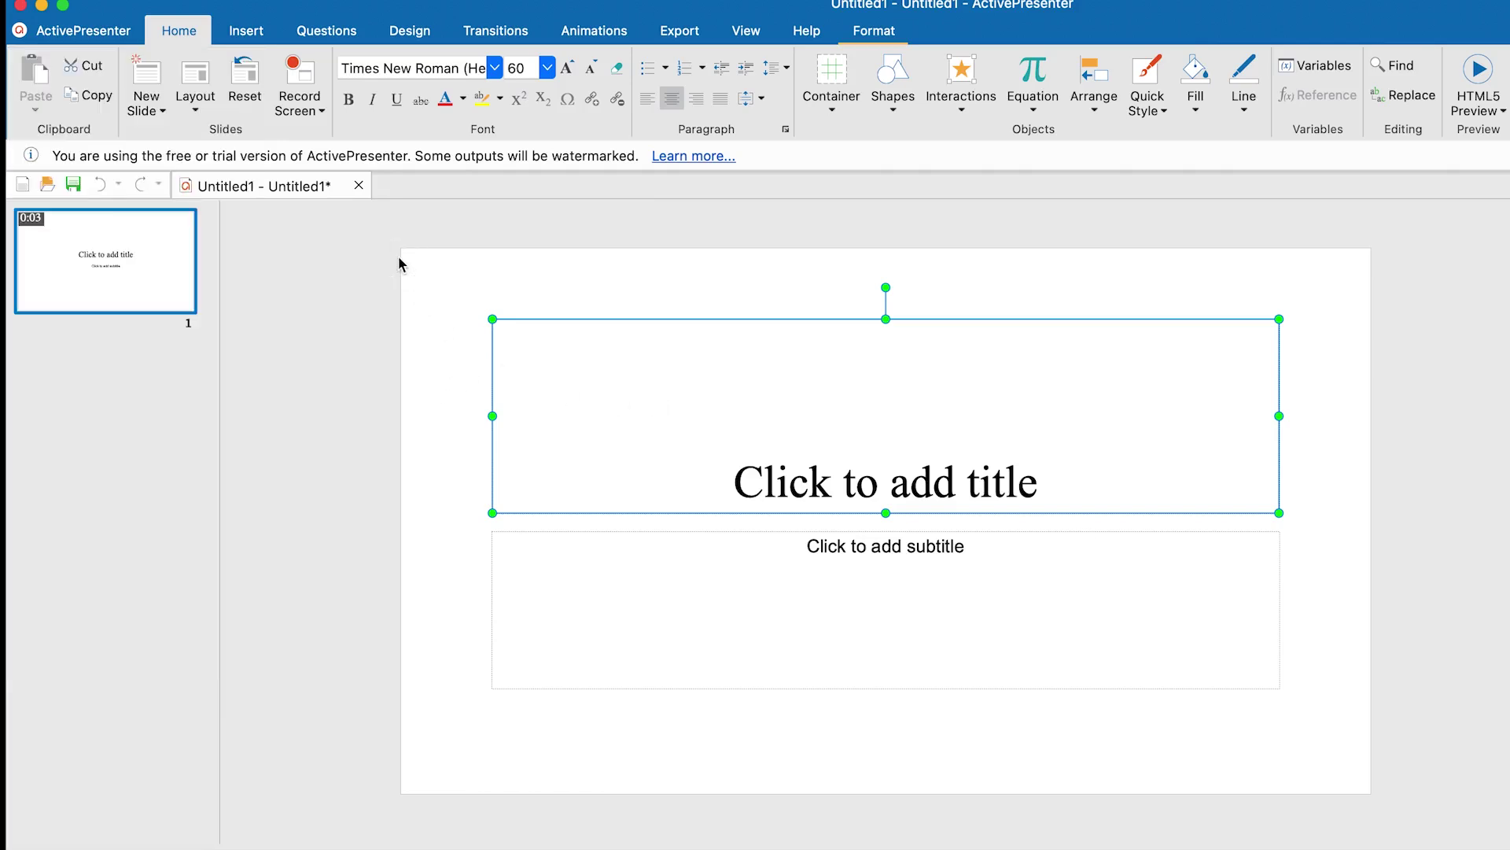
Step: Save the project as "Trial 1" in the ActivePresenter folder as an ActivePresenter Project (*.approj)
right_click(277, 186)
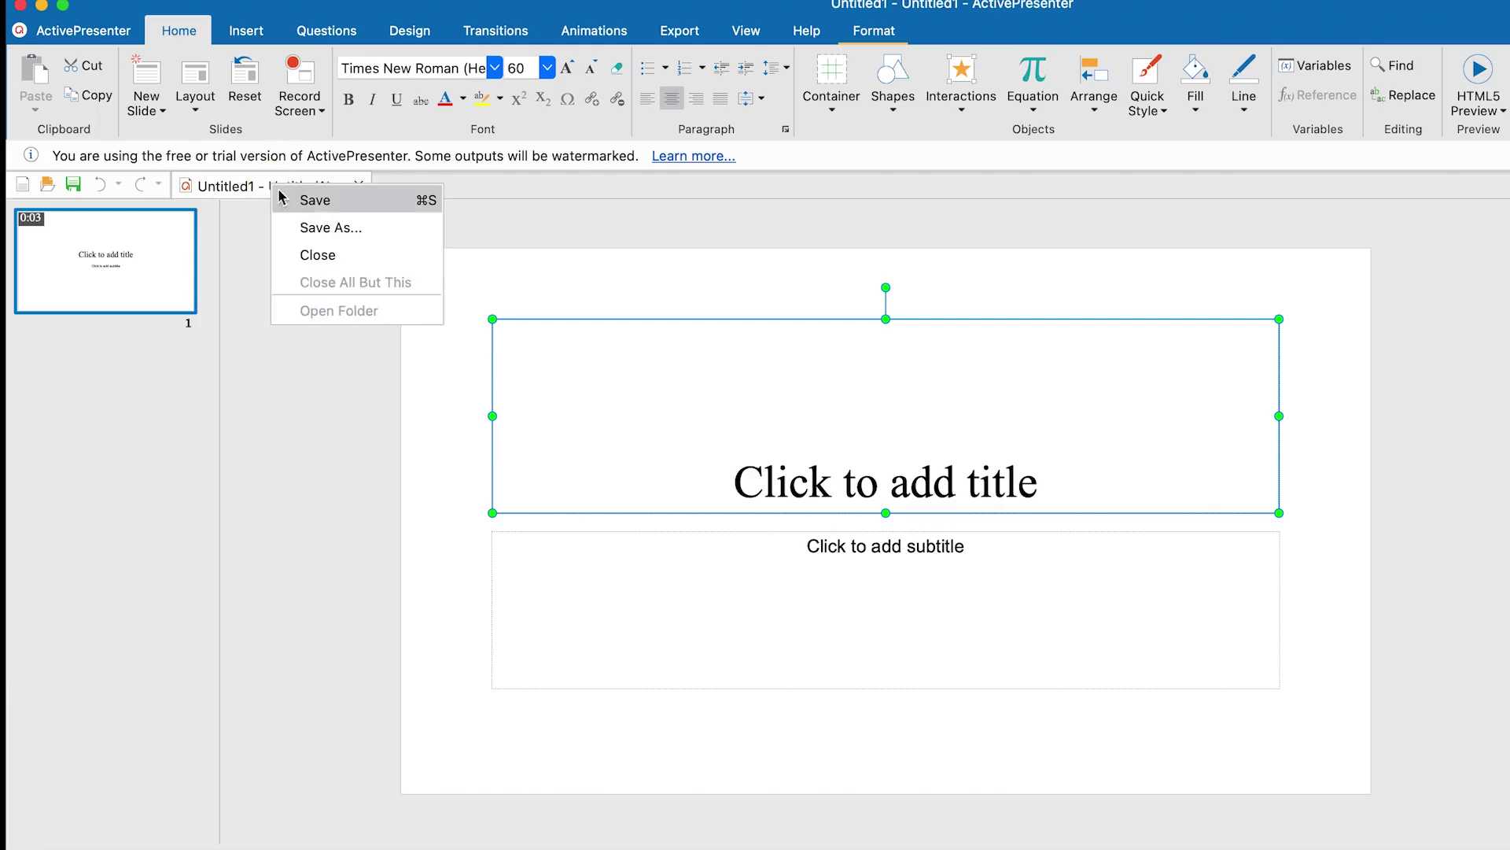
left_click(310, 200)
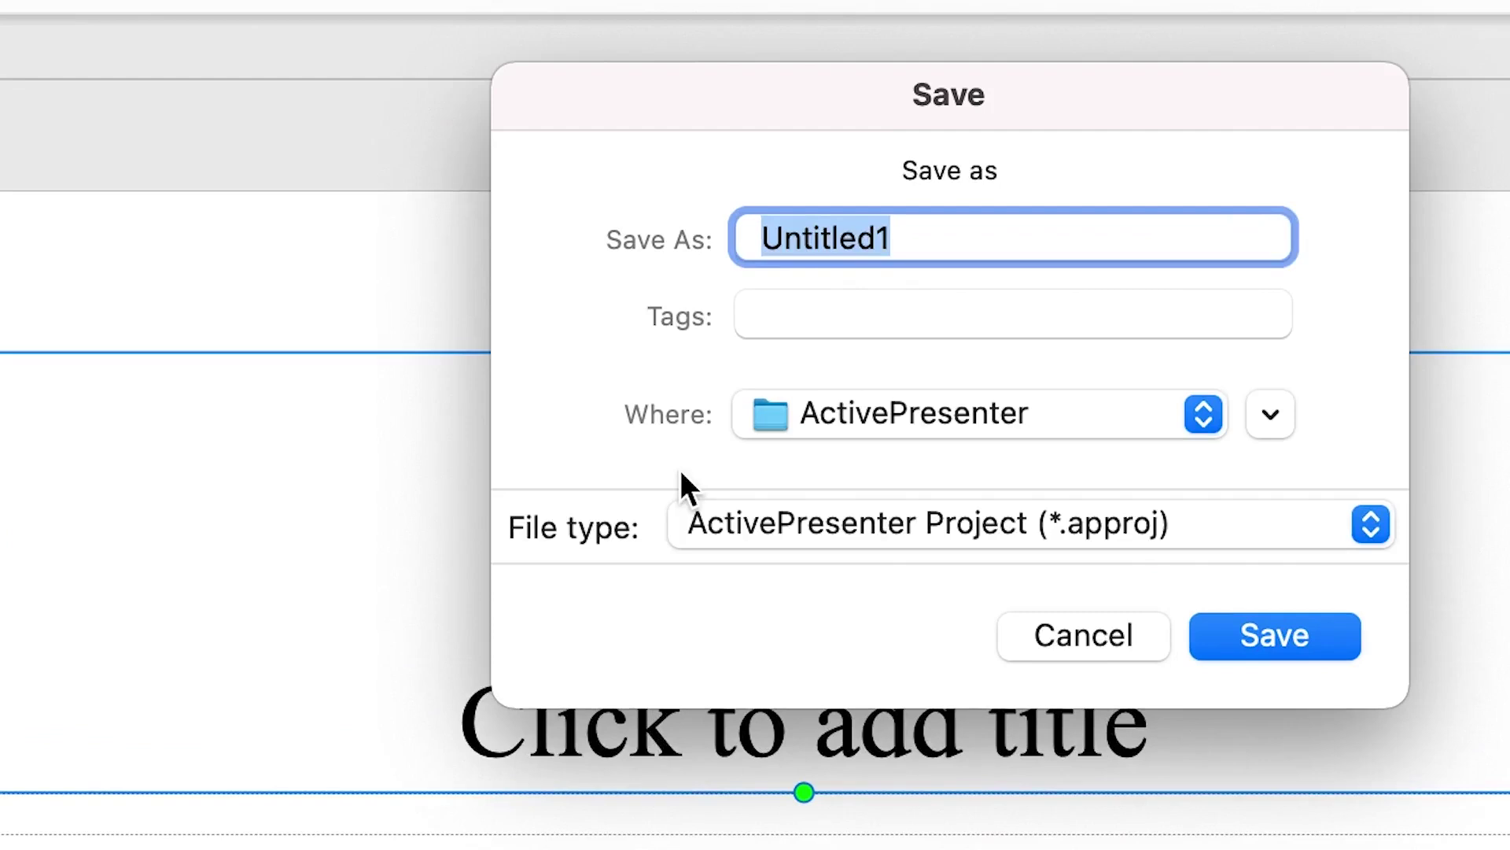
type("Trial 1")
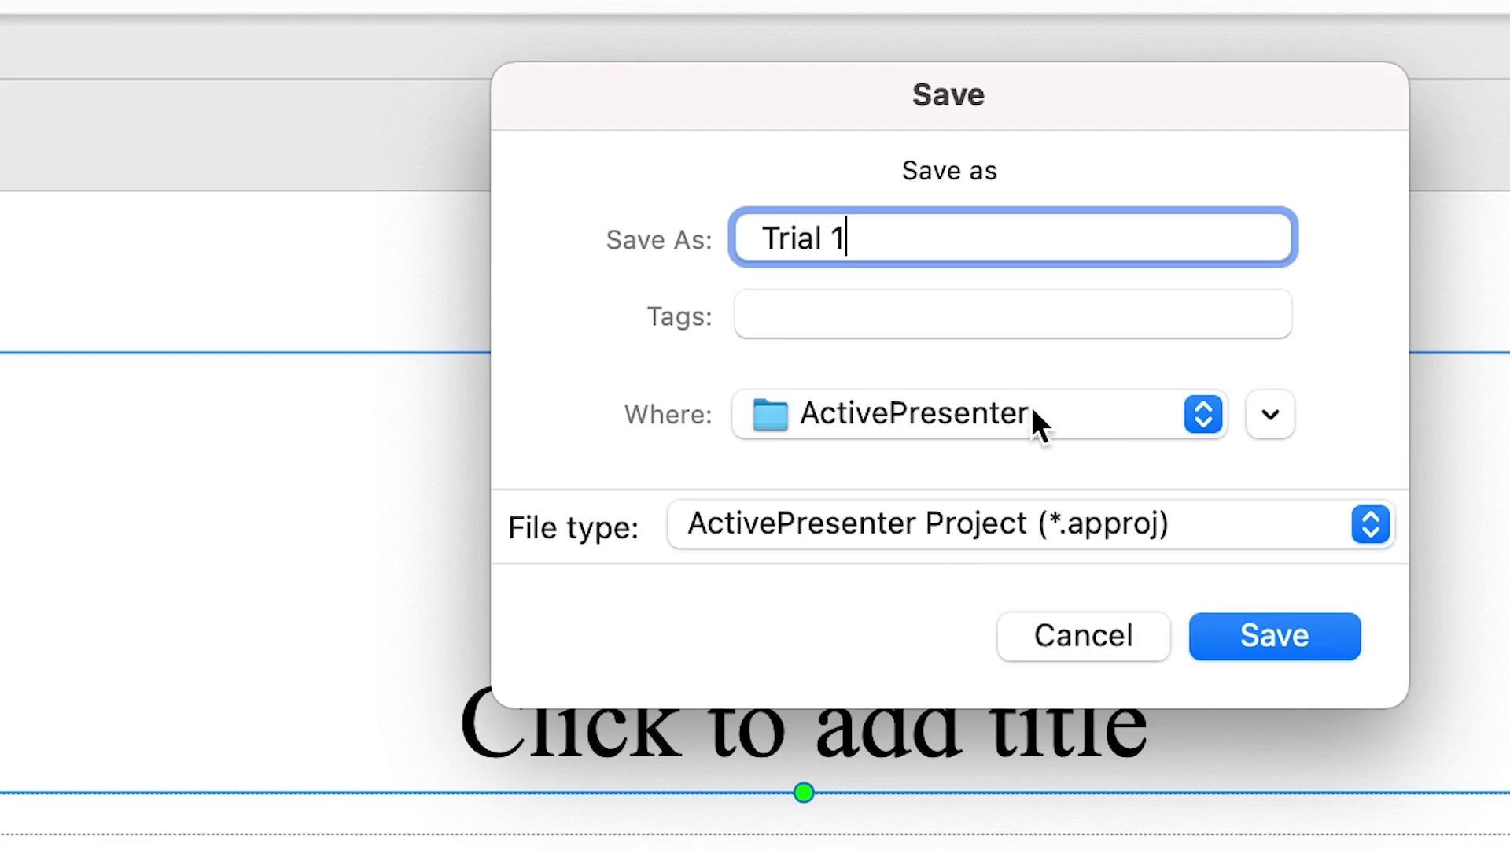
left_click(1318, 655)
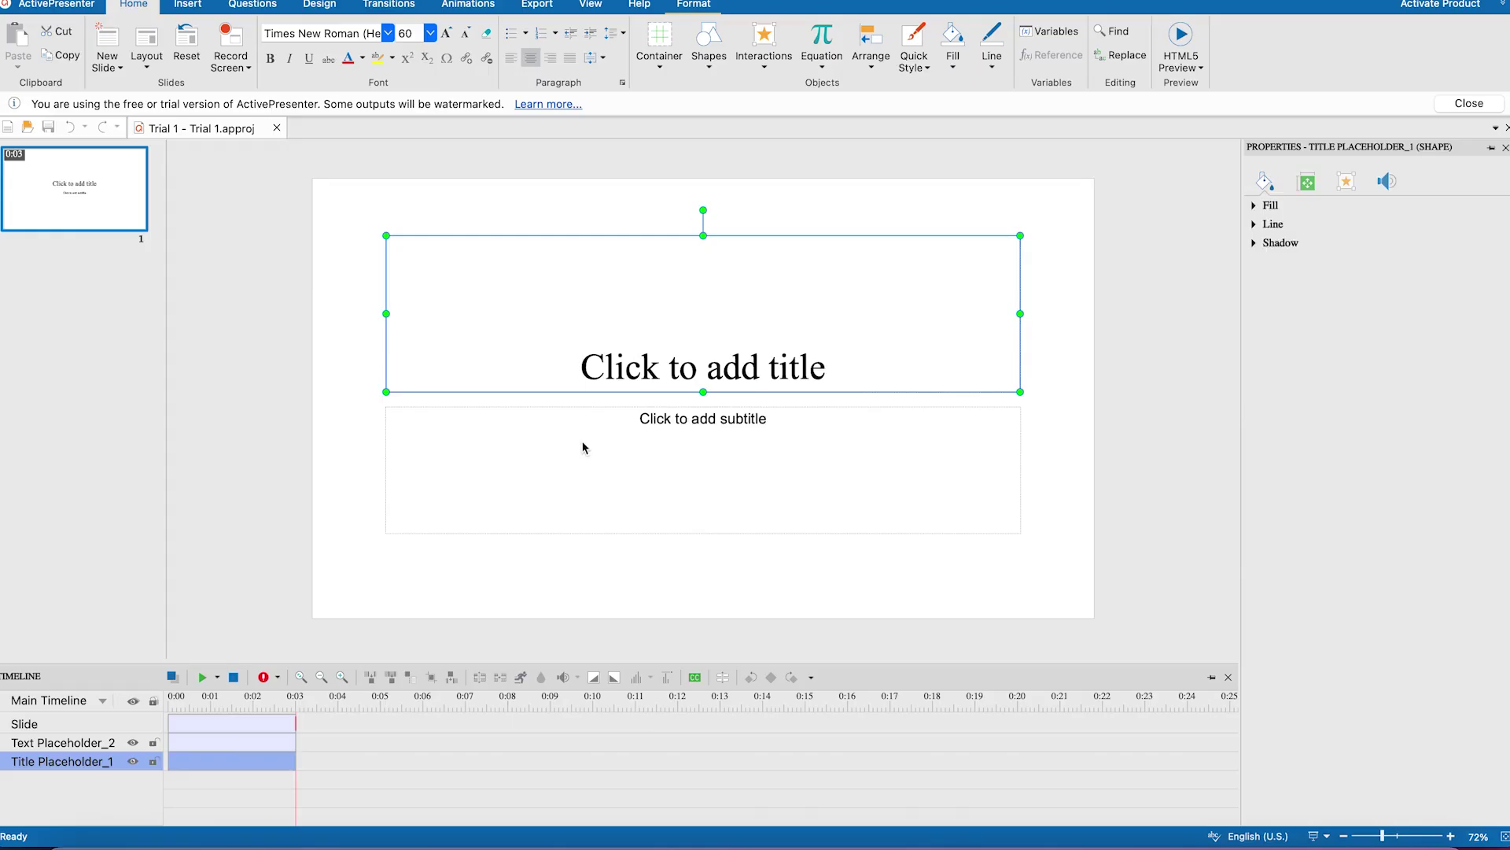
Step: Set up a video slide screen recording with a custom recording area enlarged to about 1606 x 1007
left_click(582, 446)
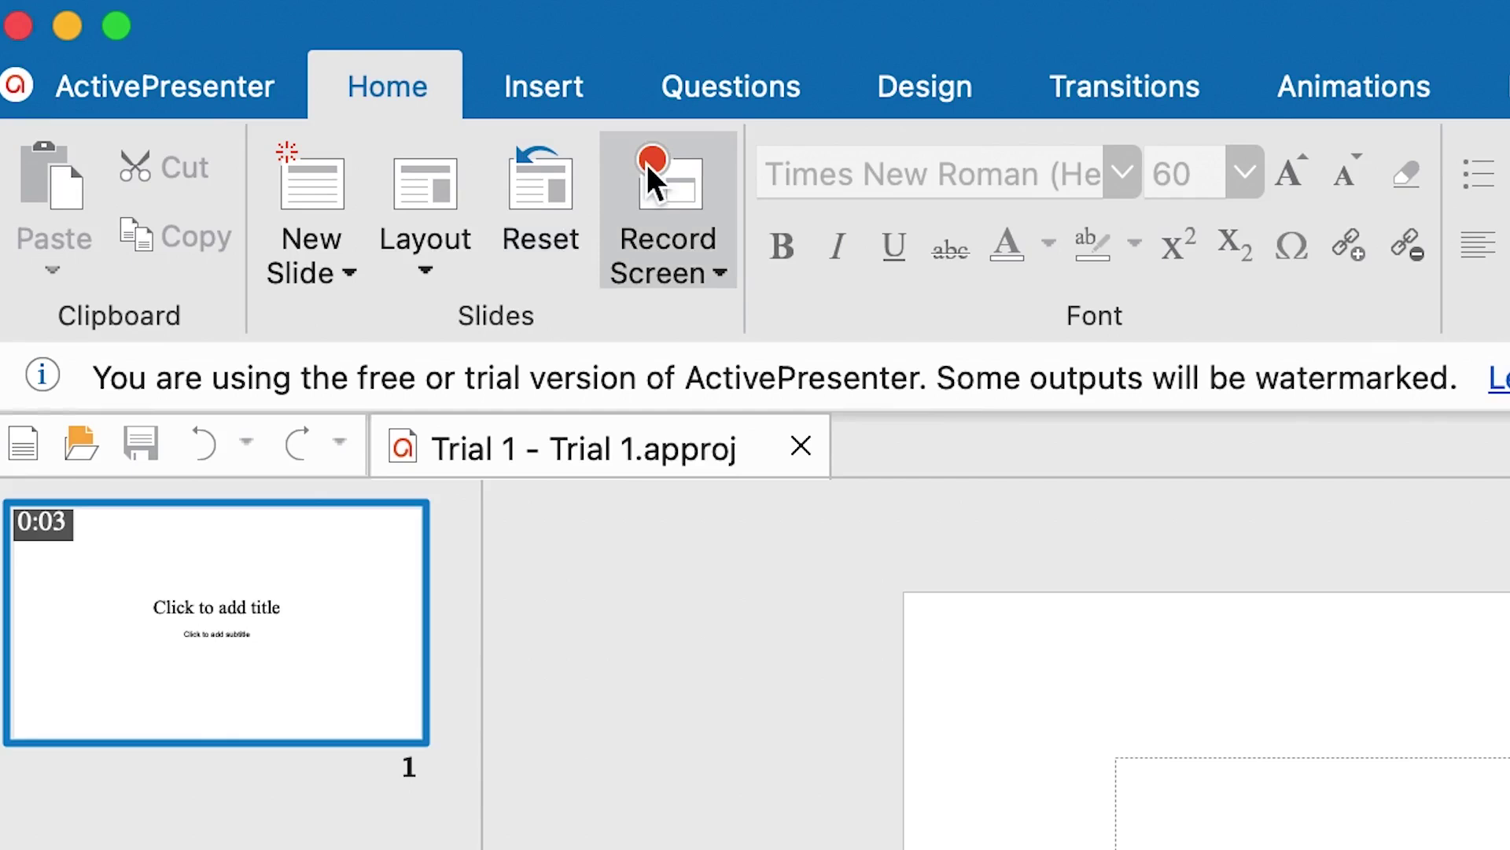
left_click(719, 275)
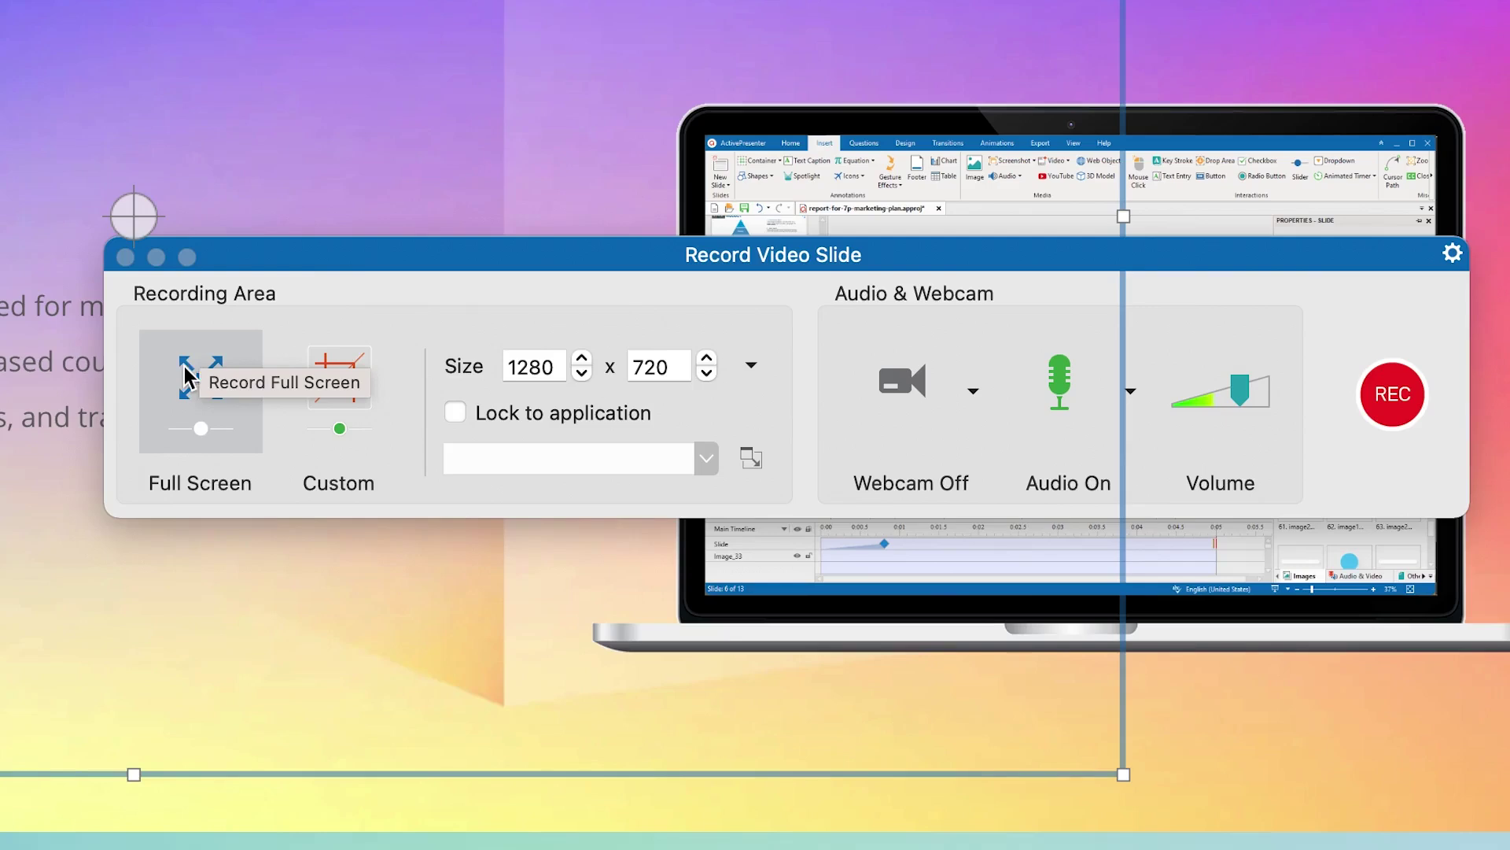
left_click(342, 365)
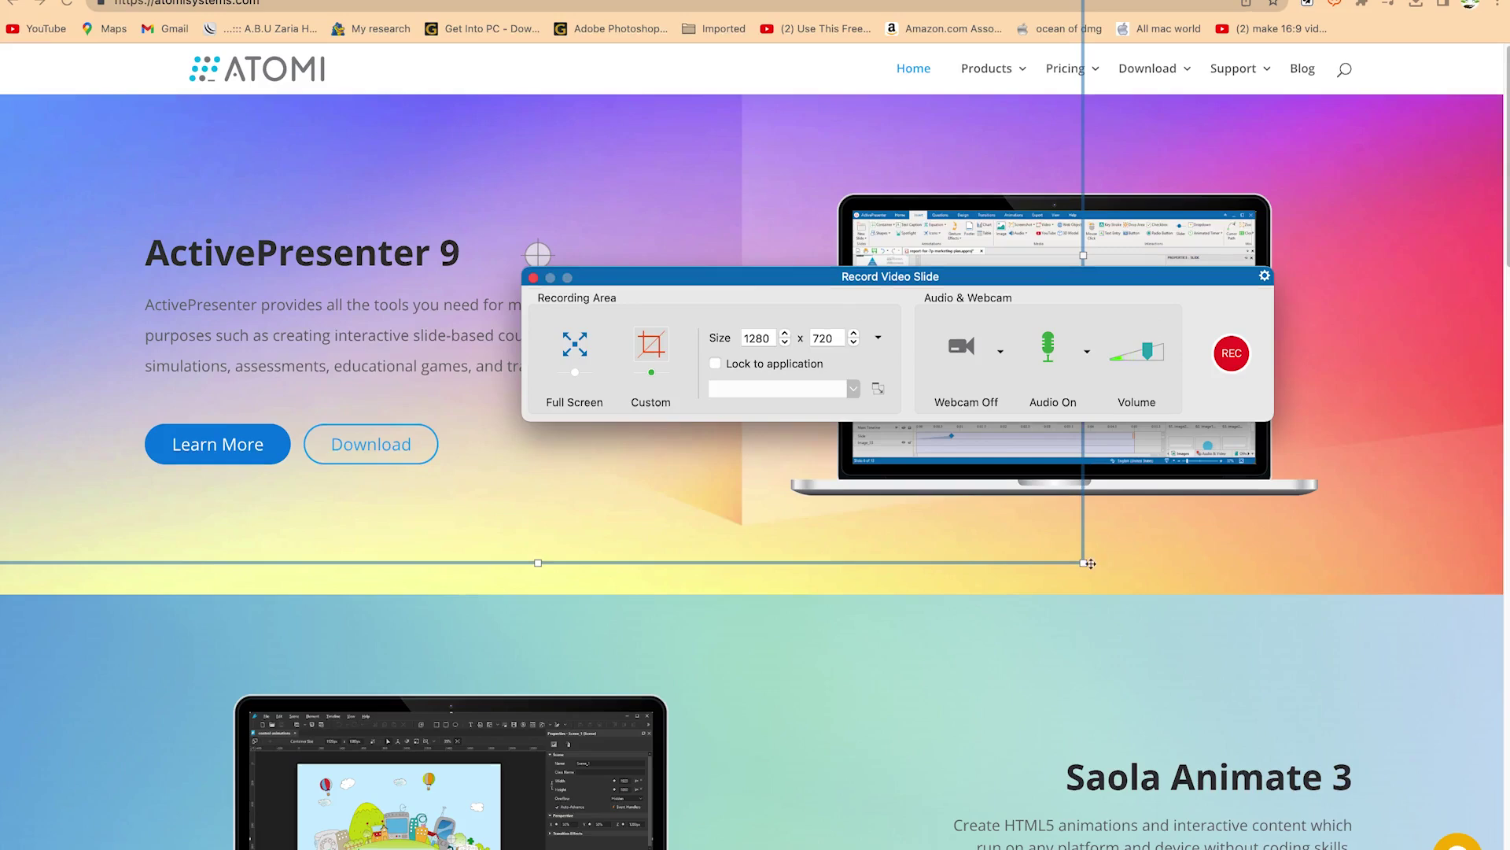
left_click_drag(1085, 563, 1382, 821)
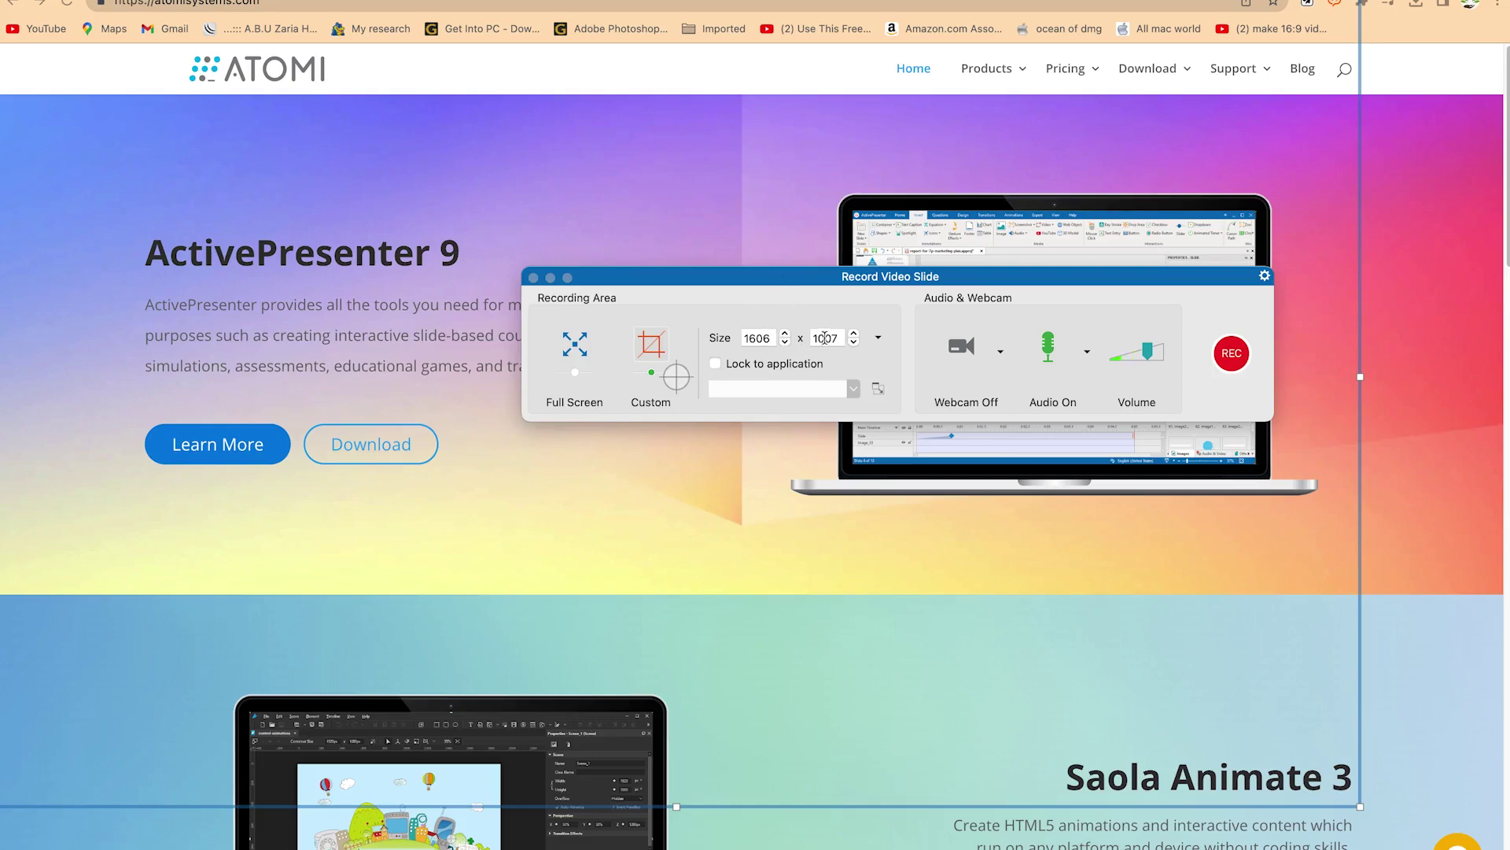
Step: Set the recording area to the 1792 x 1120 full screen preset, enable Lock to application and check the lockable applications
left_click(879, 339)
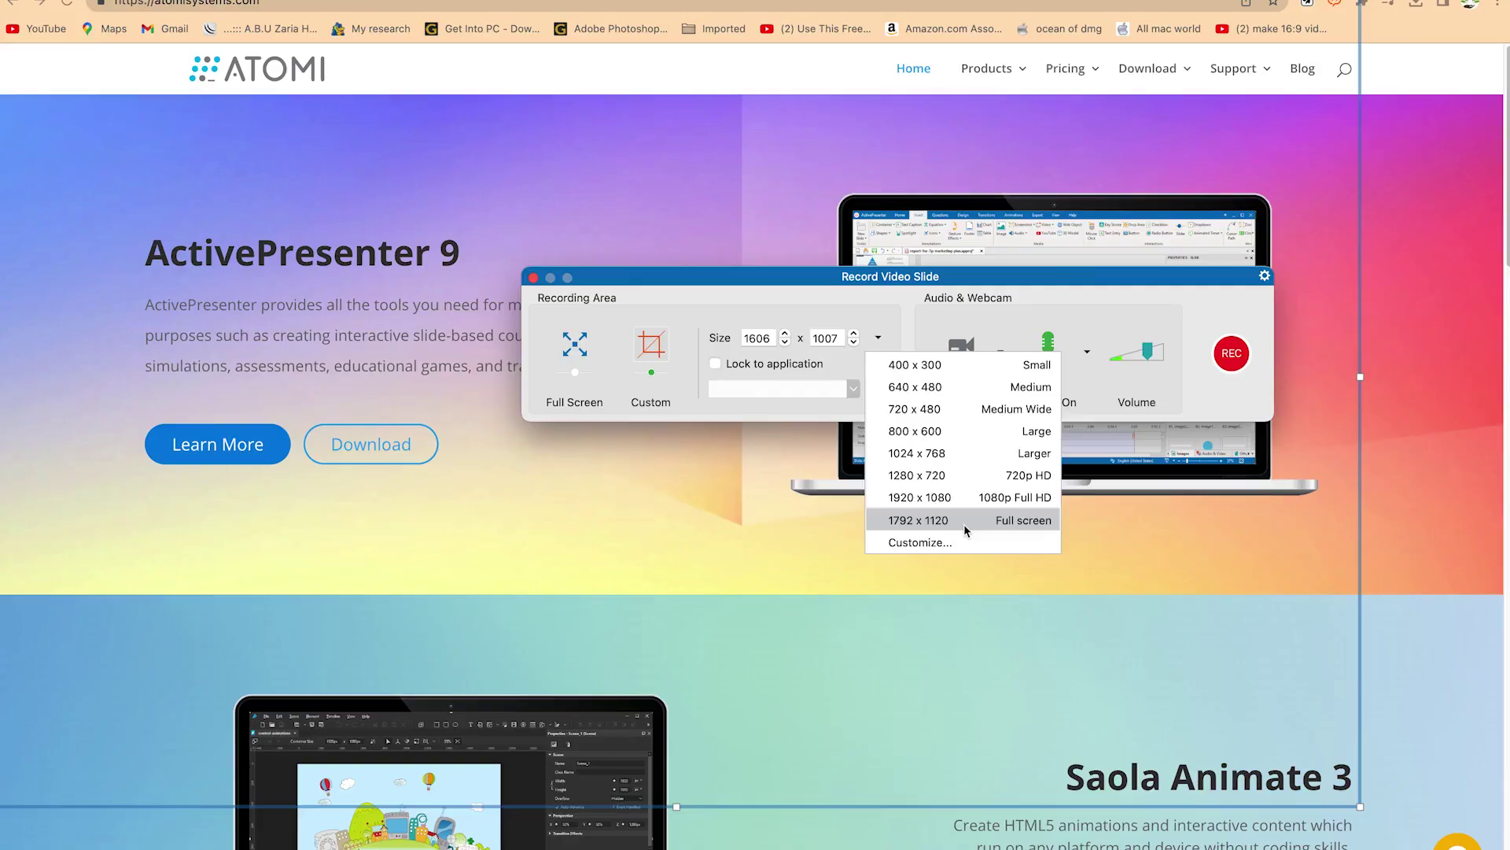
left_click(1065, 655)
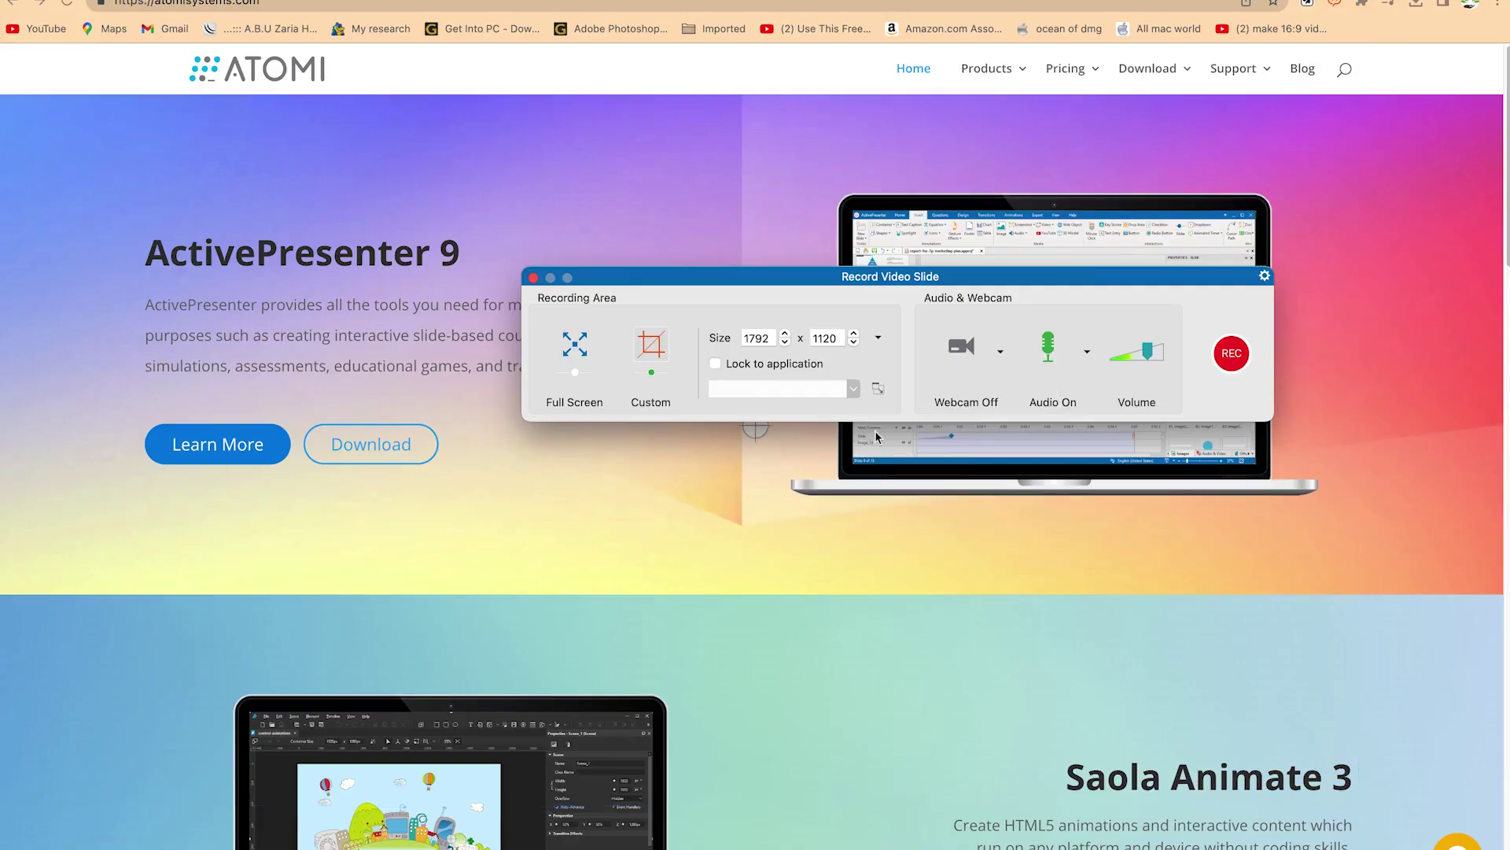
left_click(717, 365)
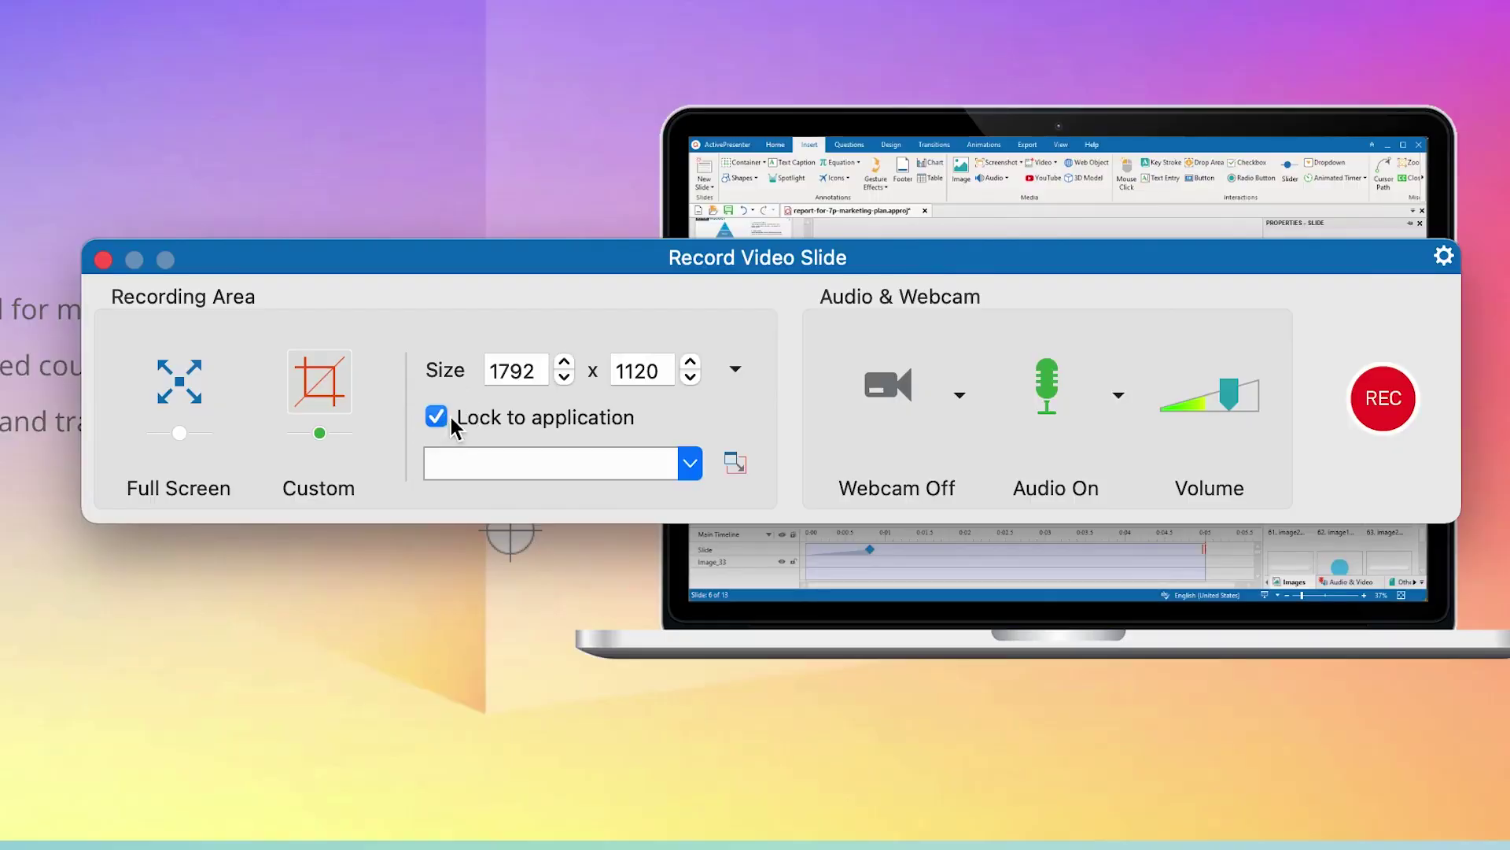
left_click(691, 470)
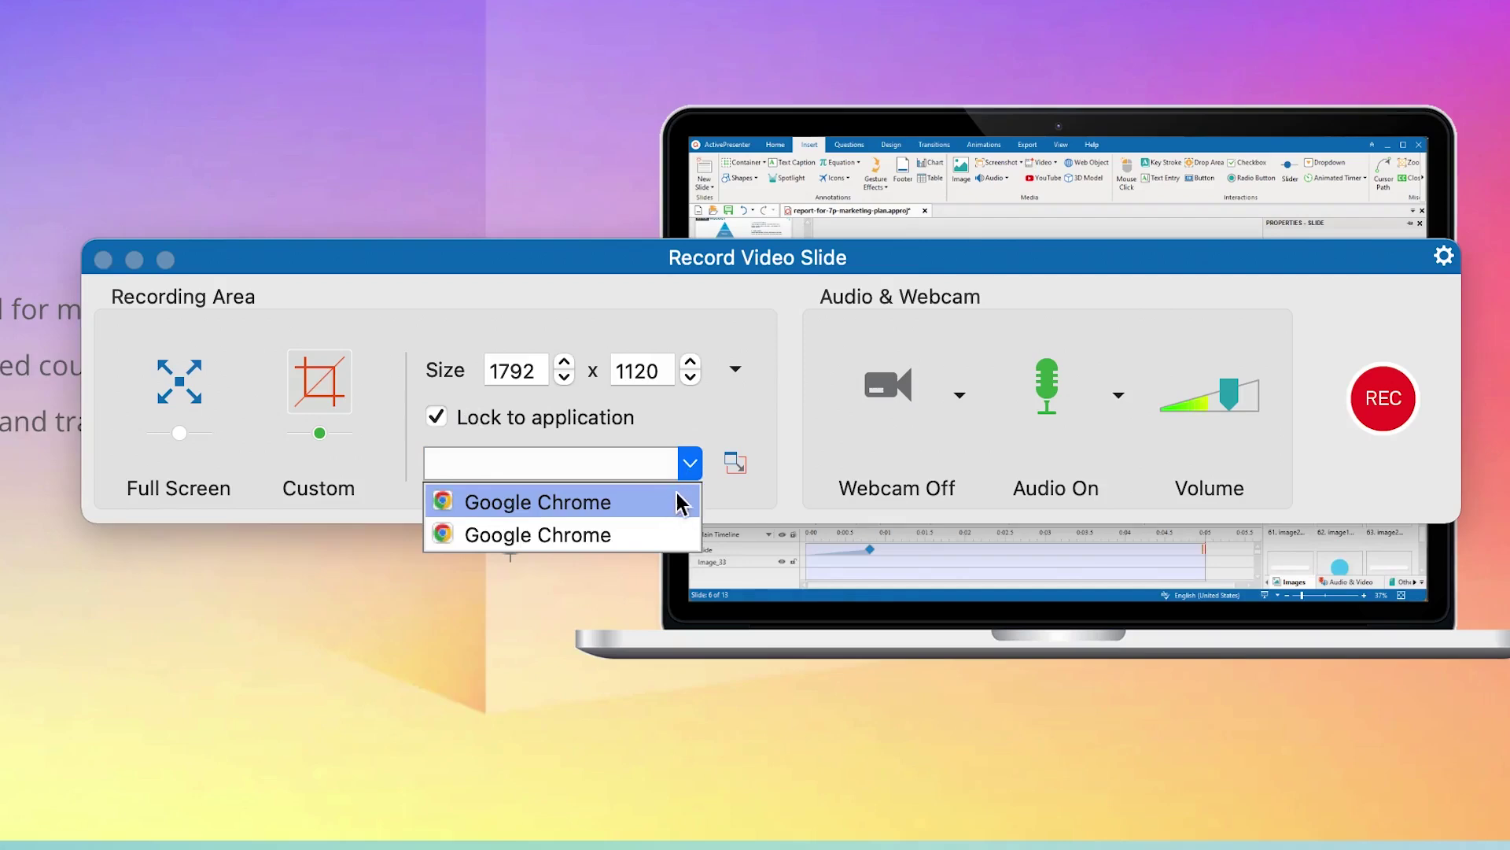
left_click(691, 469)
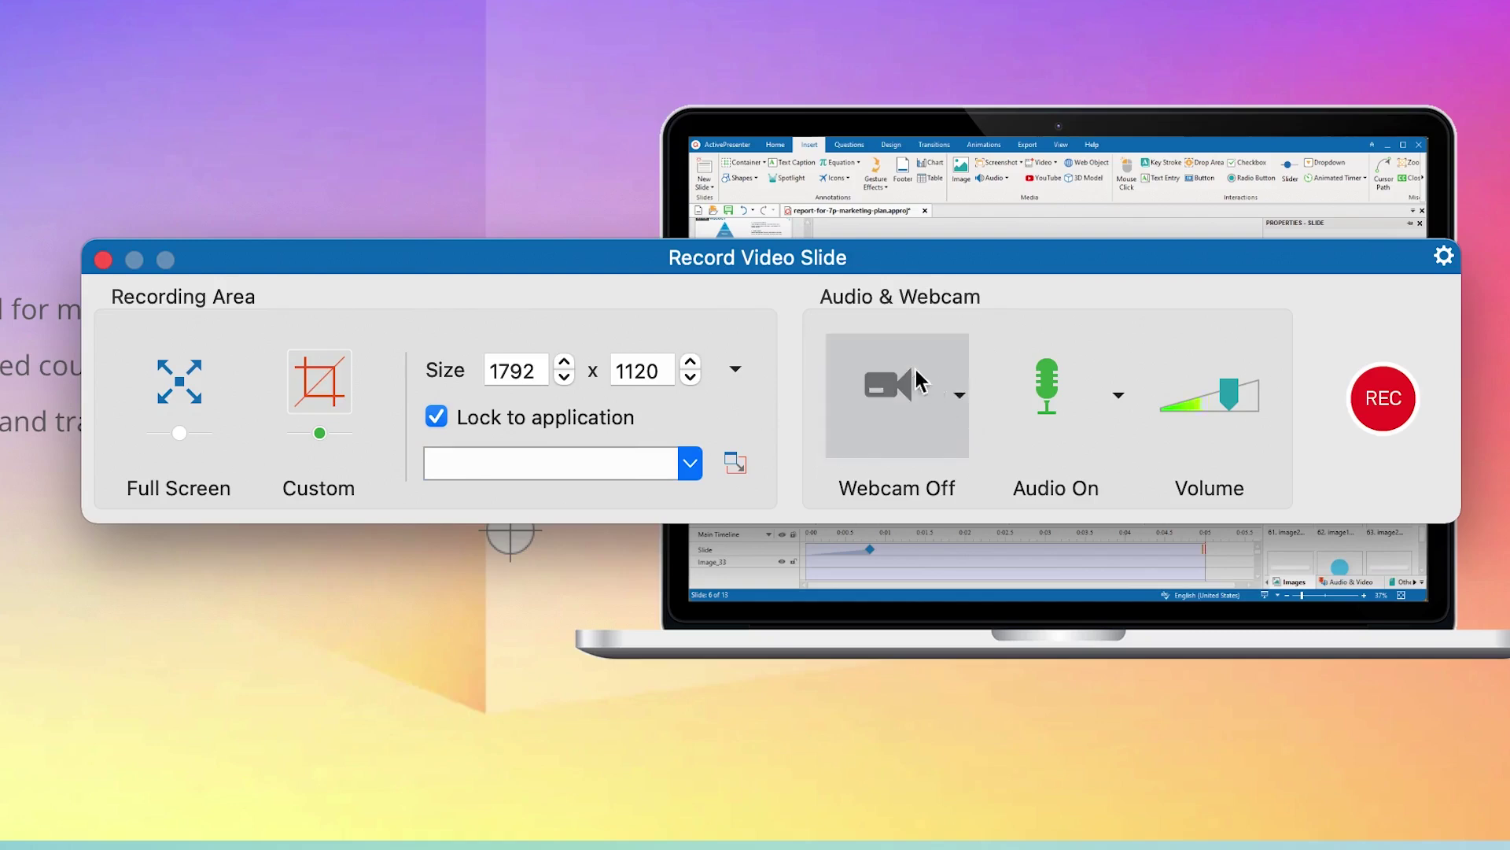
Step: Try FaceTime HD Camera (Built-in) as the webcam source with its preview, and turn webcam recording back off
left_click(960, 393)
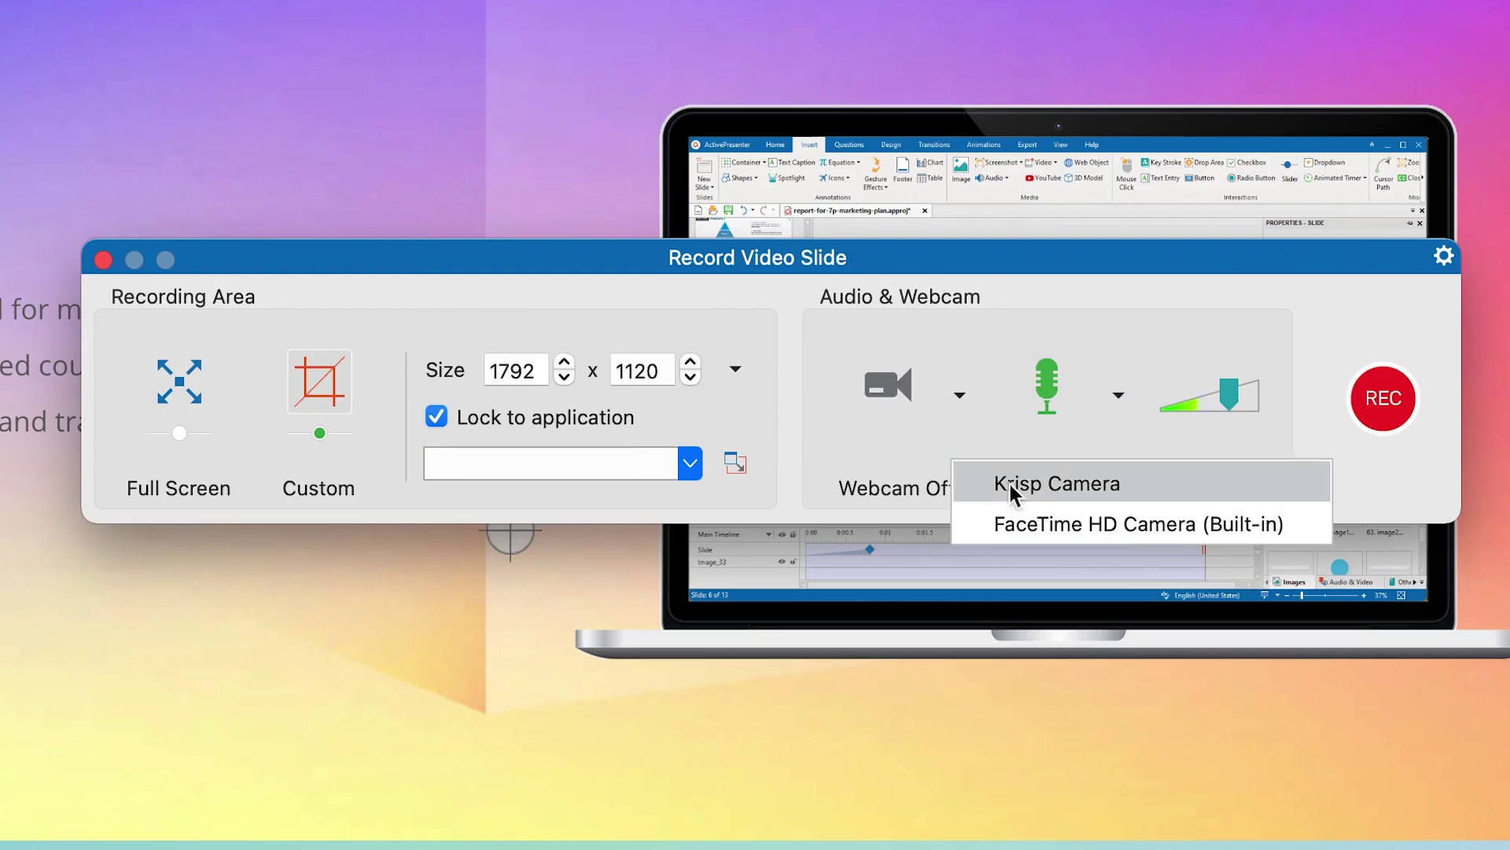
left_click(1087, 527)
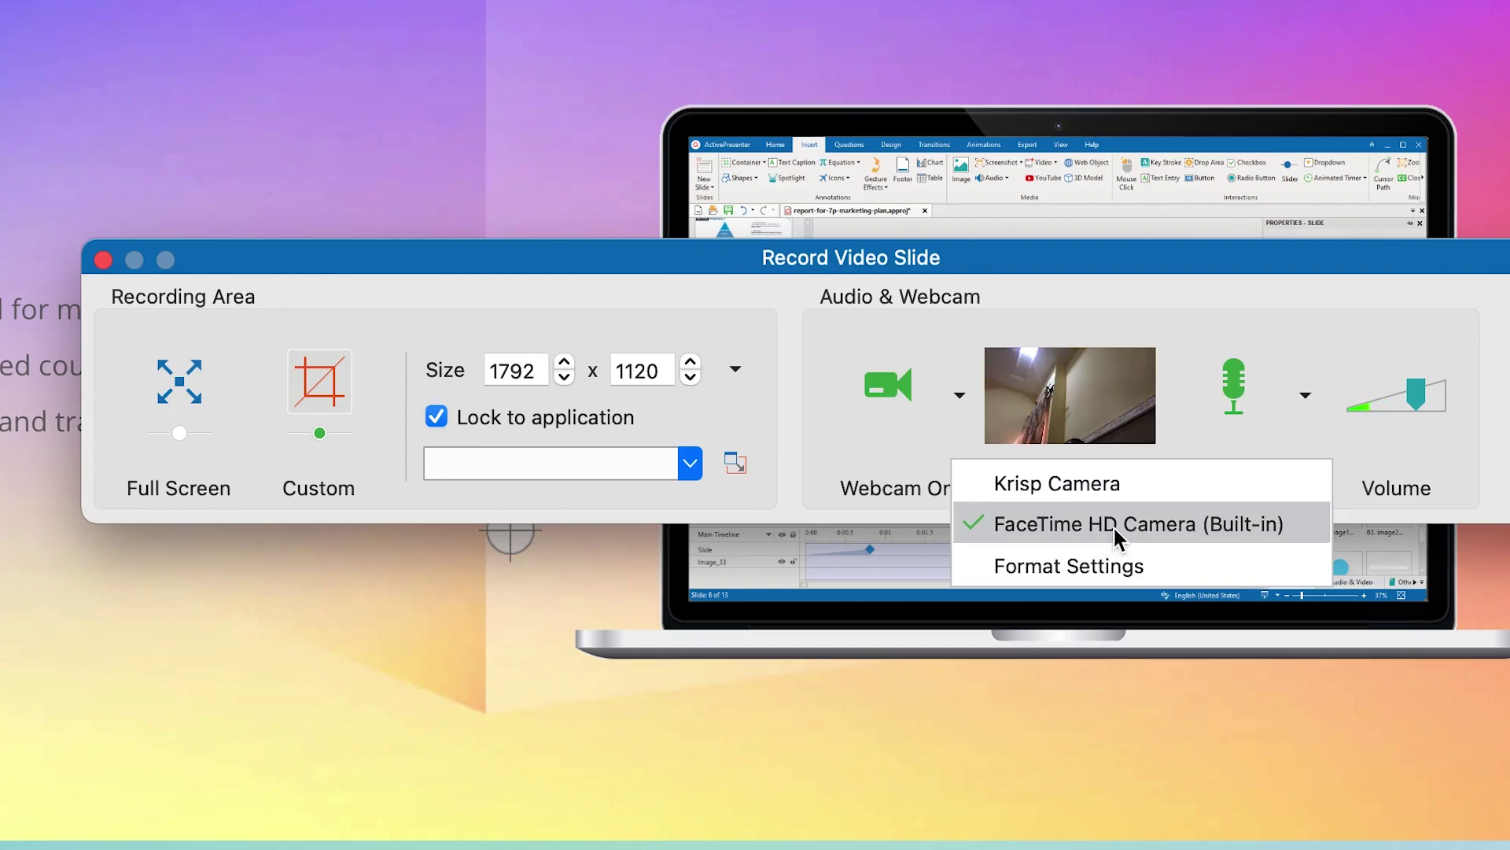
left_click(1102, 270)
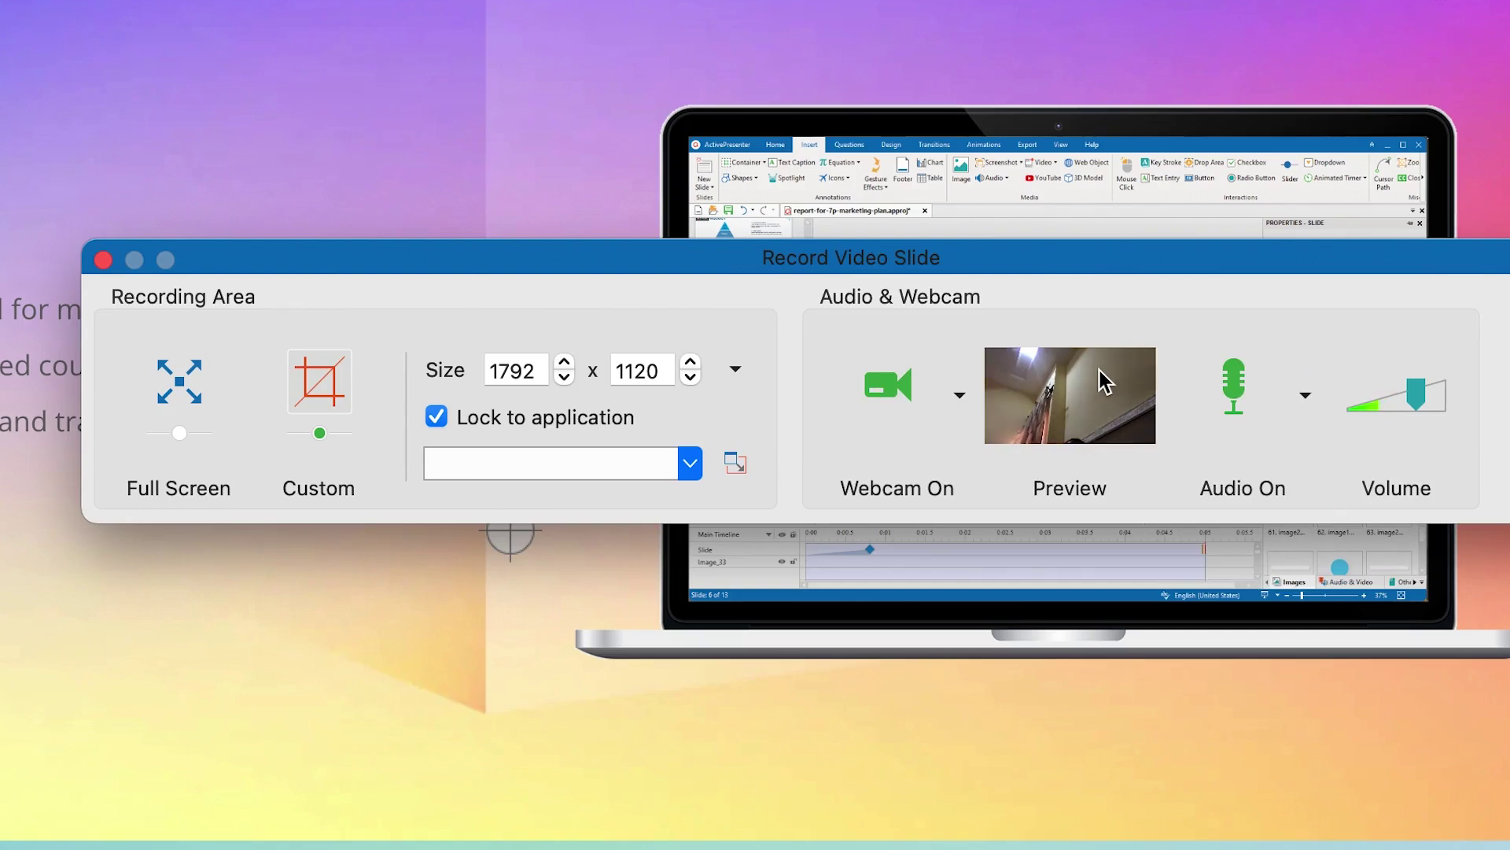
left_click(876, 393)
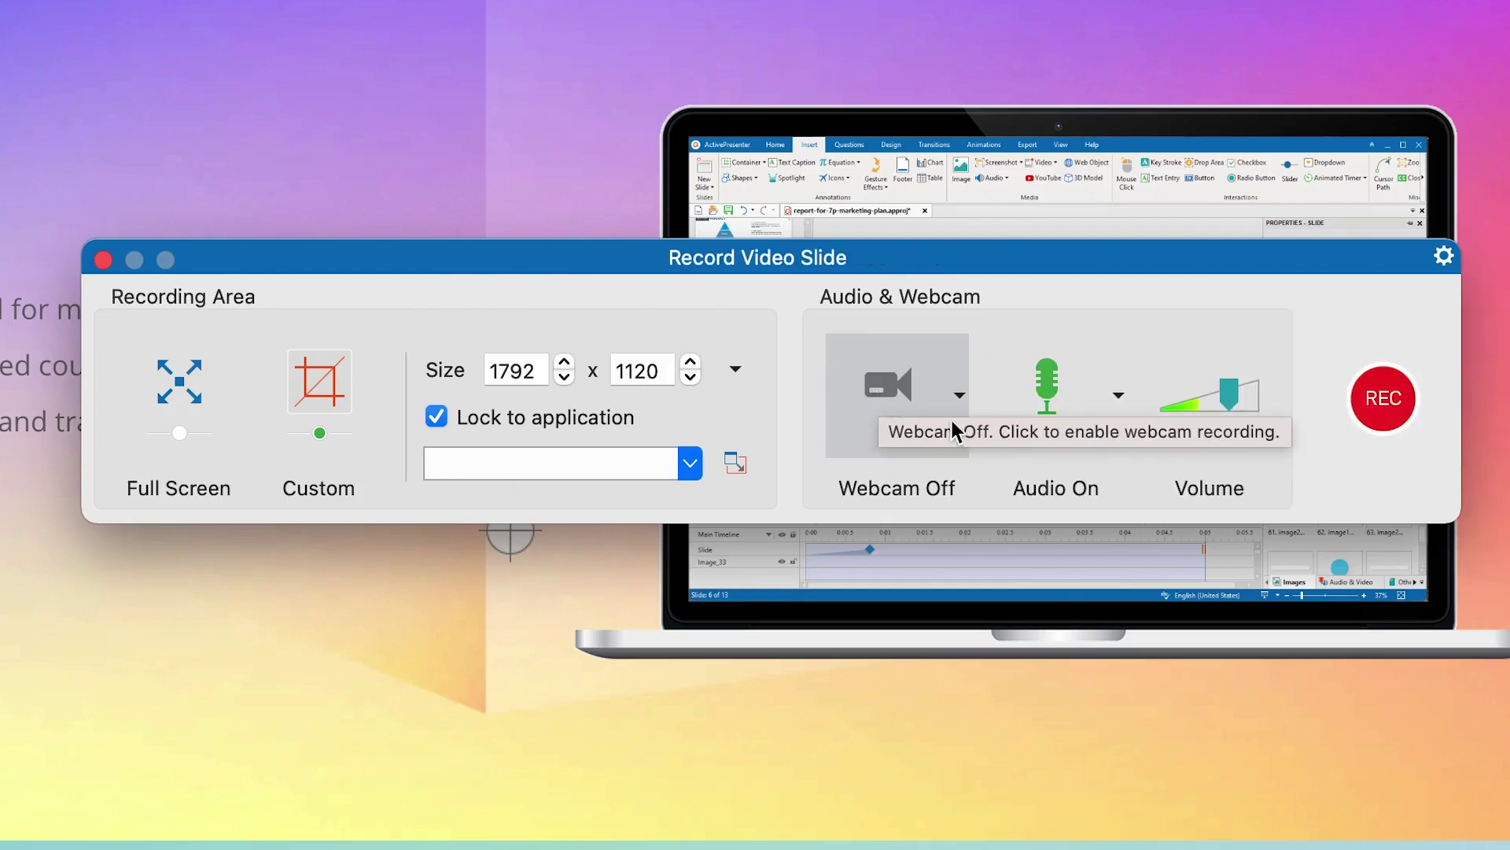
Step: Choose RODE NT-USB as the audio input device and raise the recording volume slightly
left_click(1117, 392)
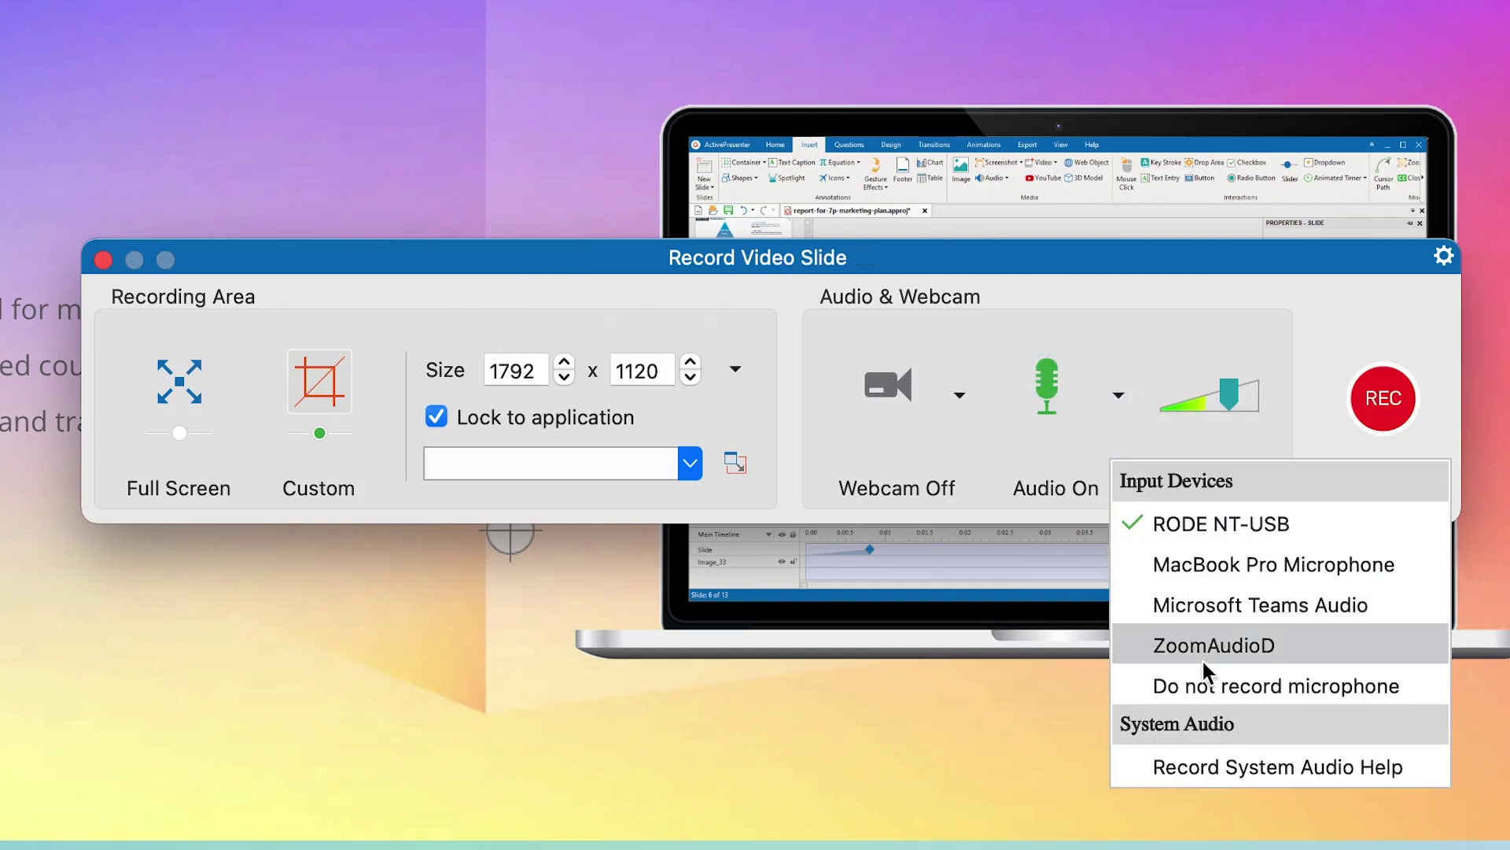
left_click(1205, 526)
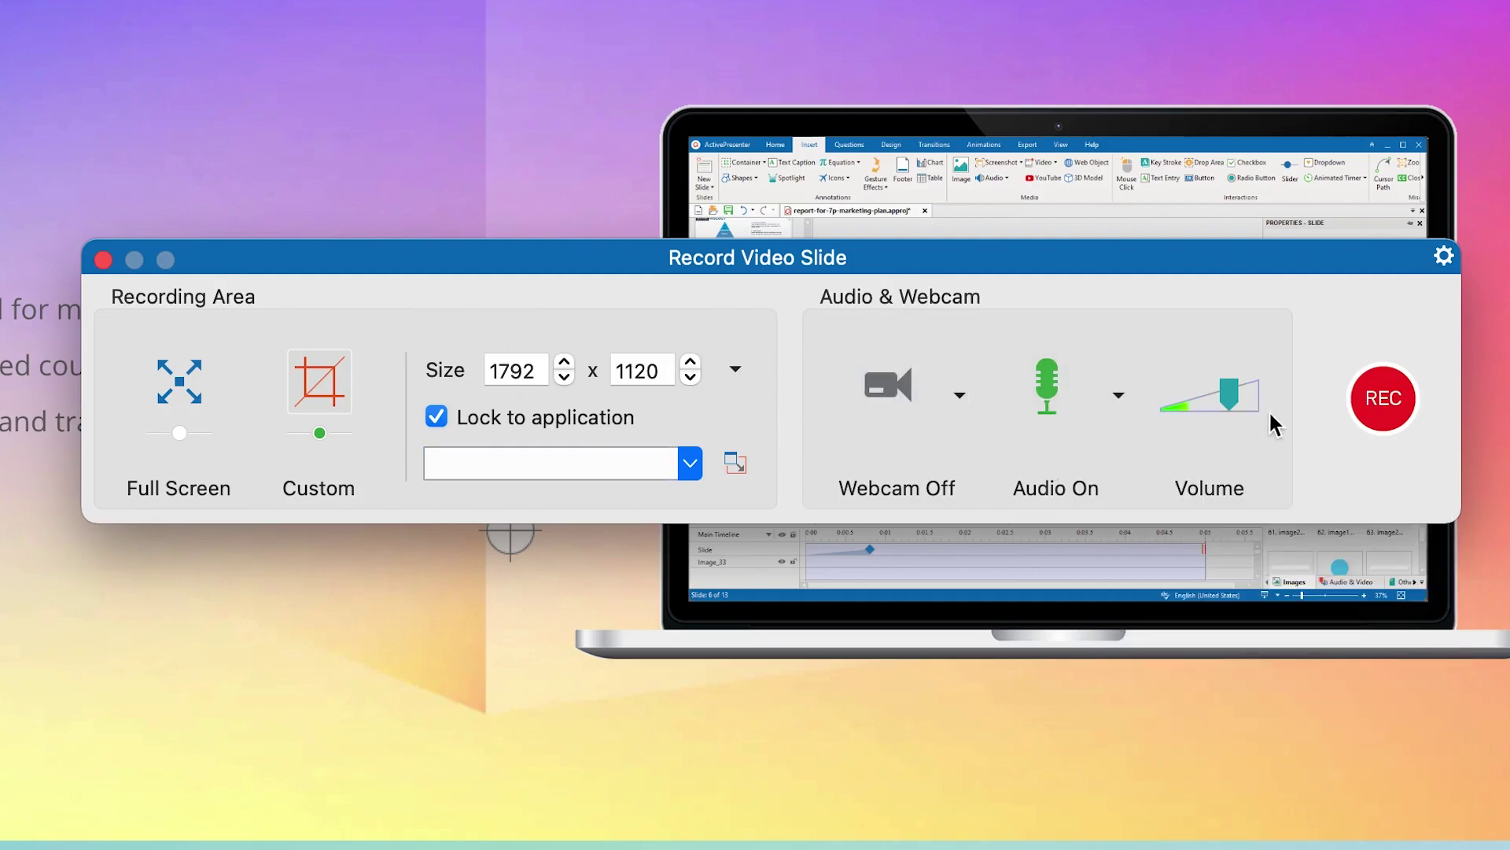
mouse_move(1230, 398)
left_mouse_down()
mouse_move(1218, 395)
mouse_move(1240, 391)
left_mouse_up()
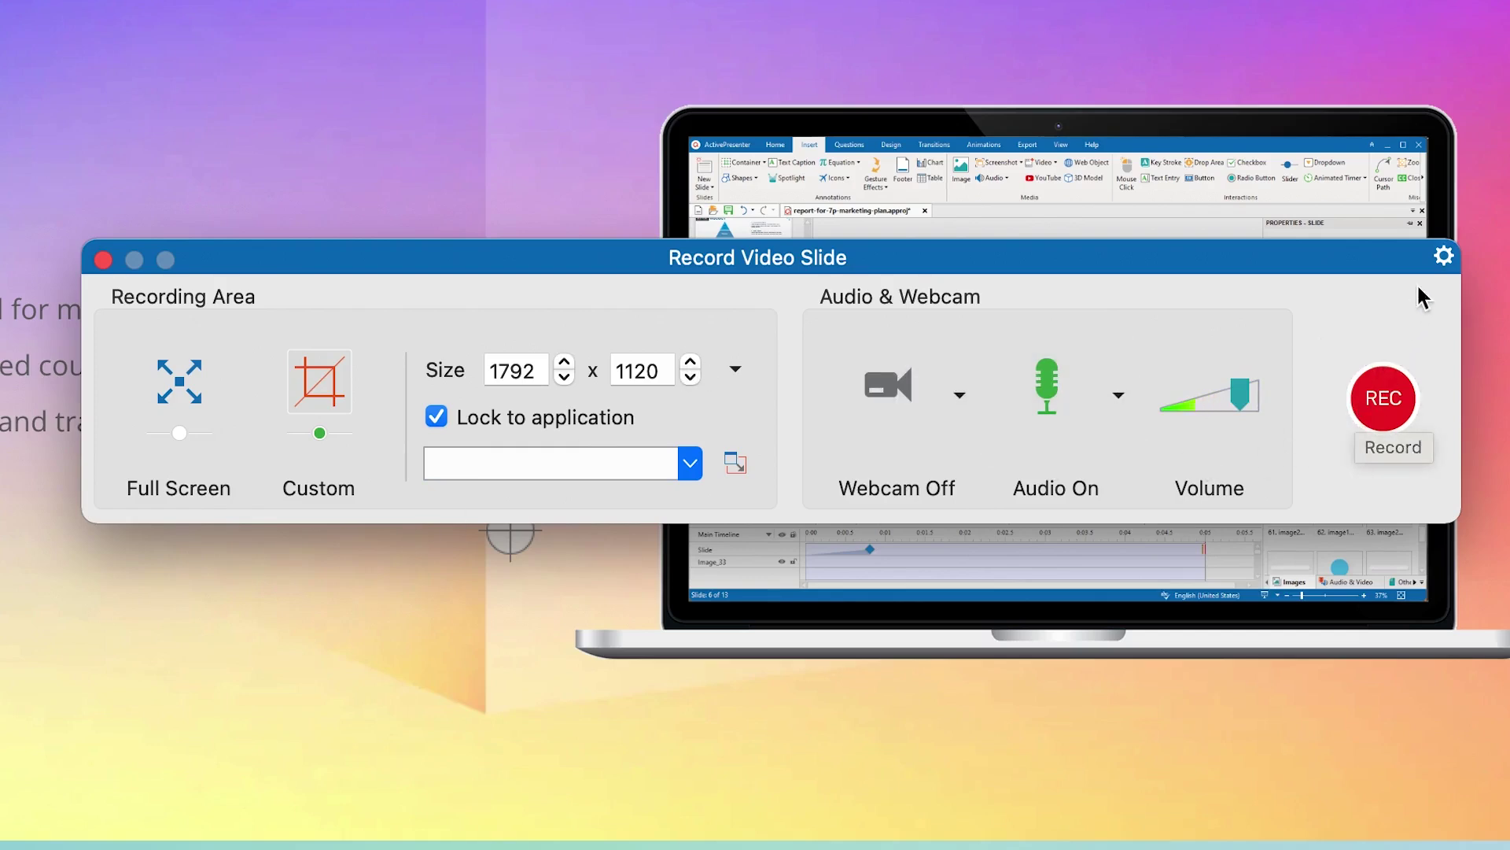
Step: Review the audio and video, cursor and hotkey recording settings, and leave them without saving
left_click(1444, 256)
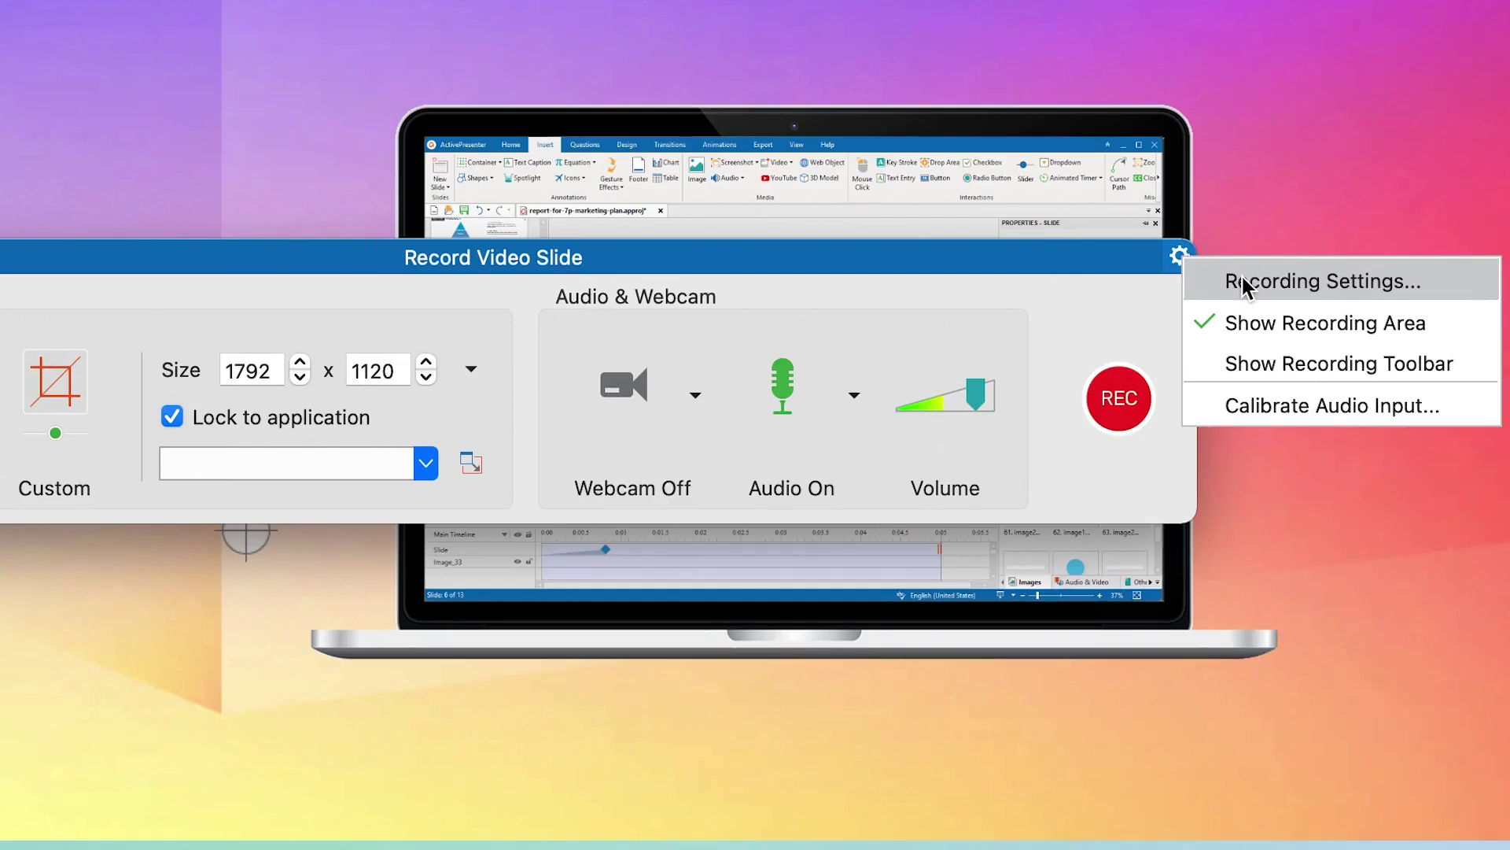
left_click(1243, 281)
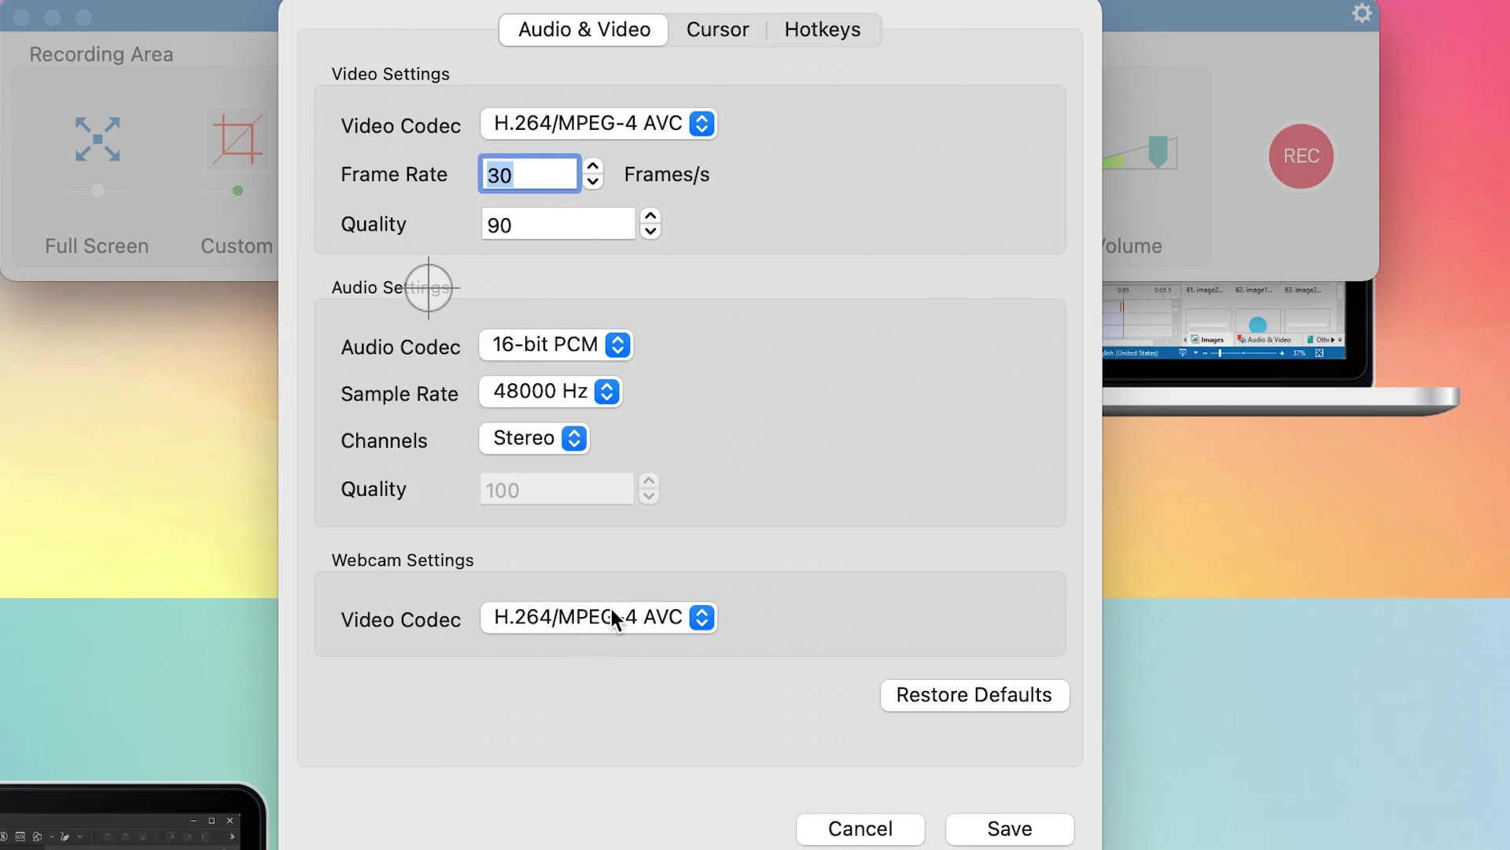
left_click(718, 29)
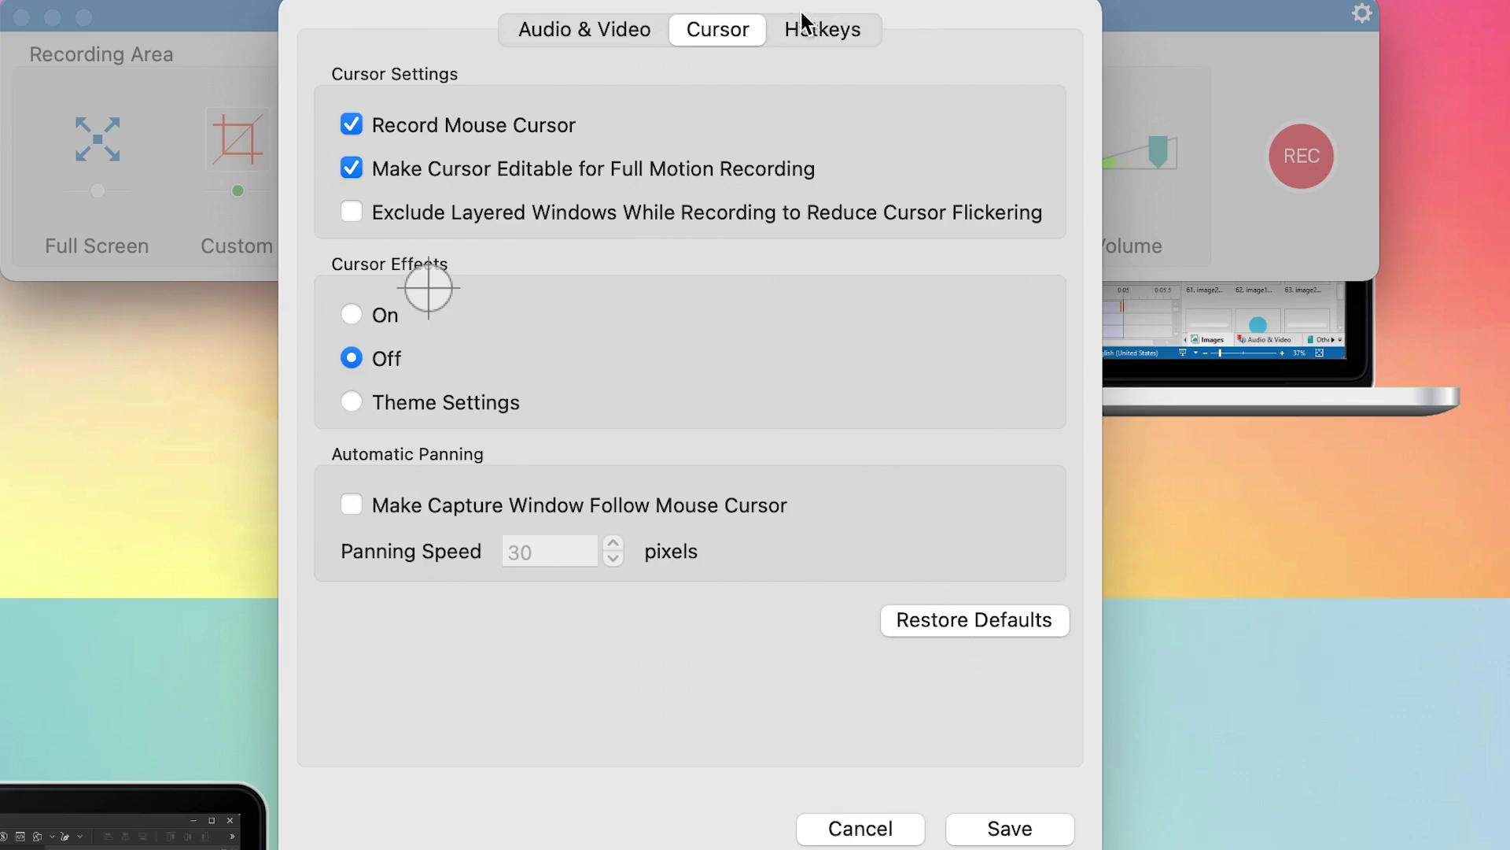
left_click(818, 39)
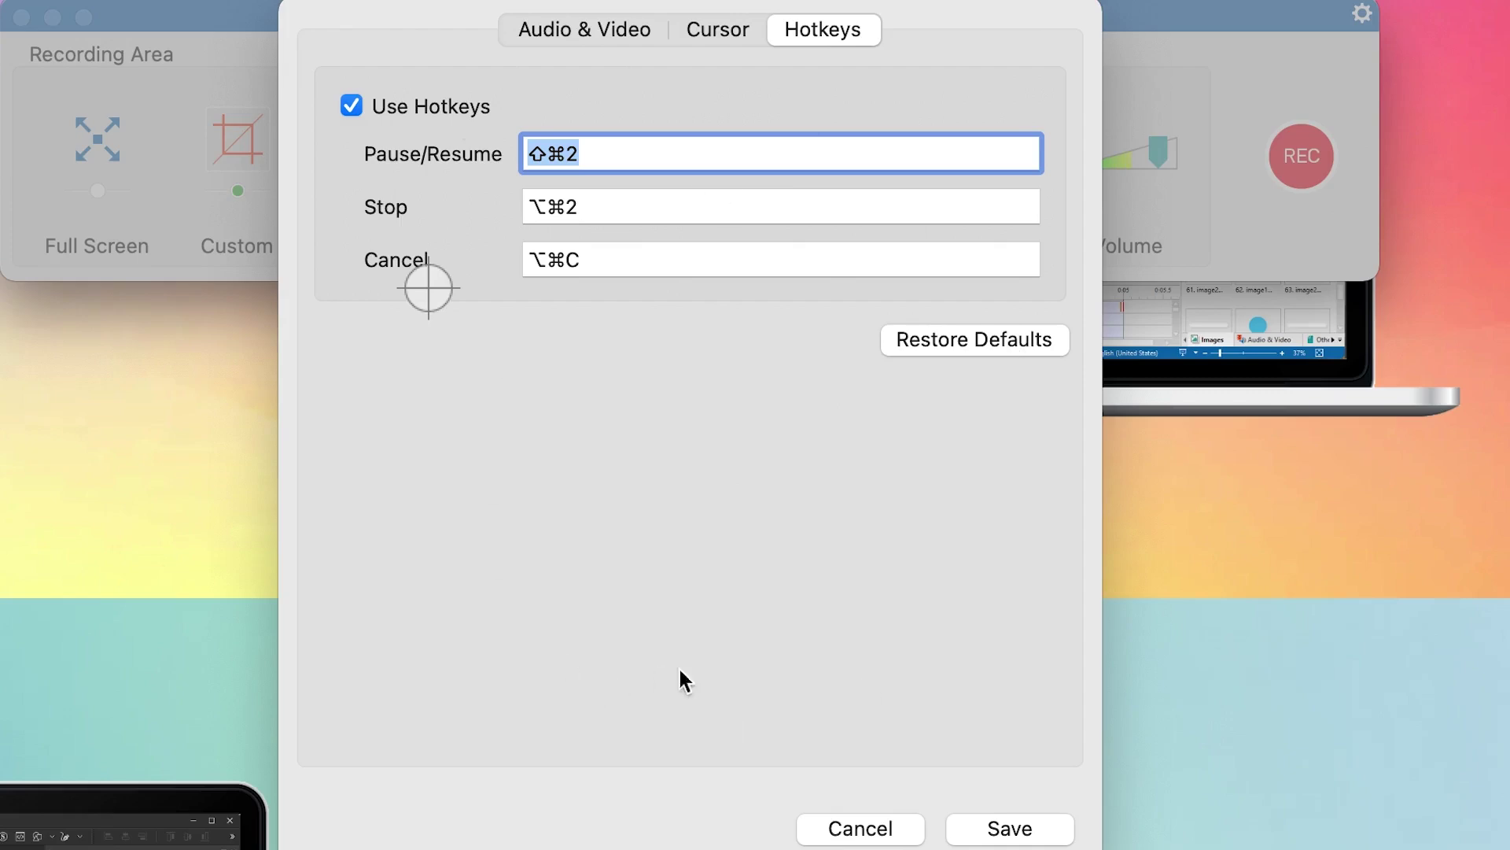
left_click(859, 828)
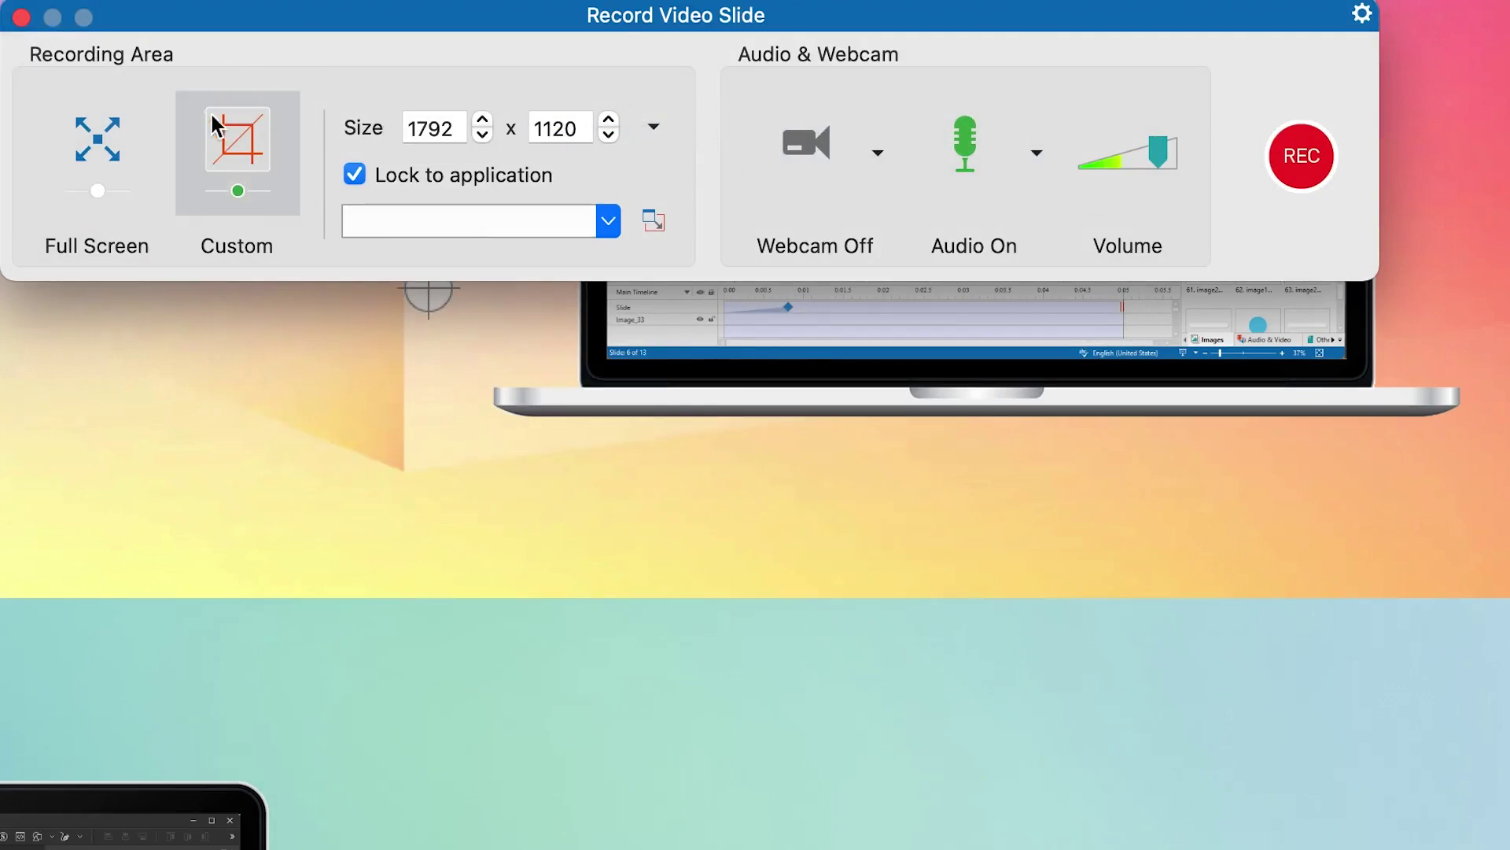
Step: Start the recording despite the differing project size, and capture a scroll through the Atomi home page and back up
left_click(1303, 165)
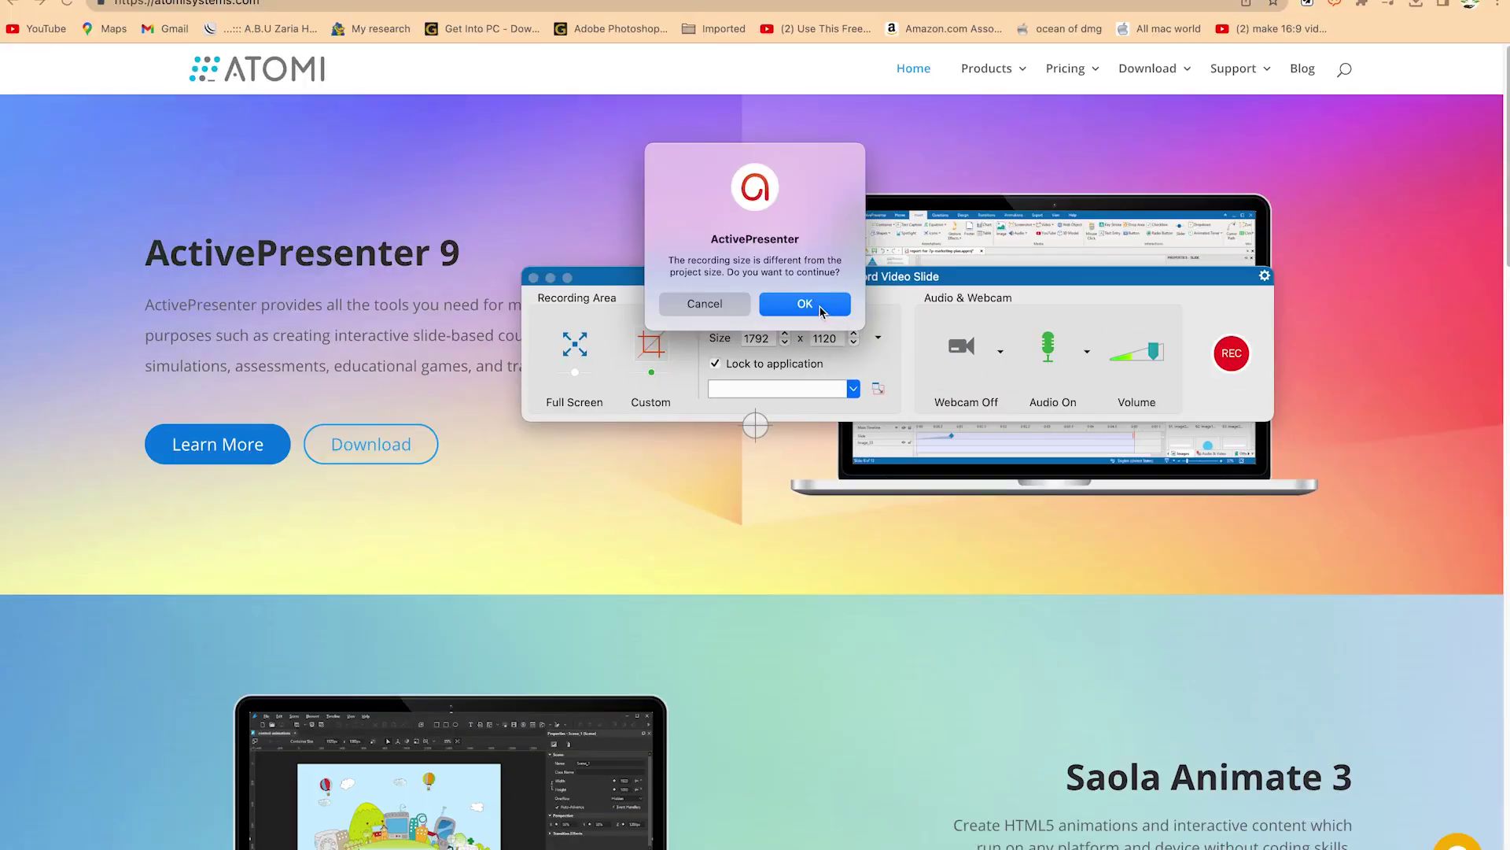
left_click(819, 307)
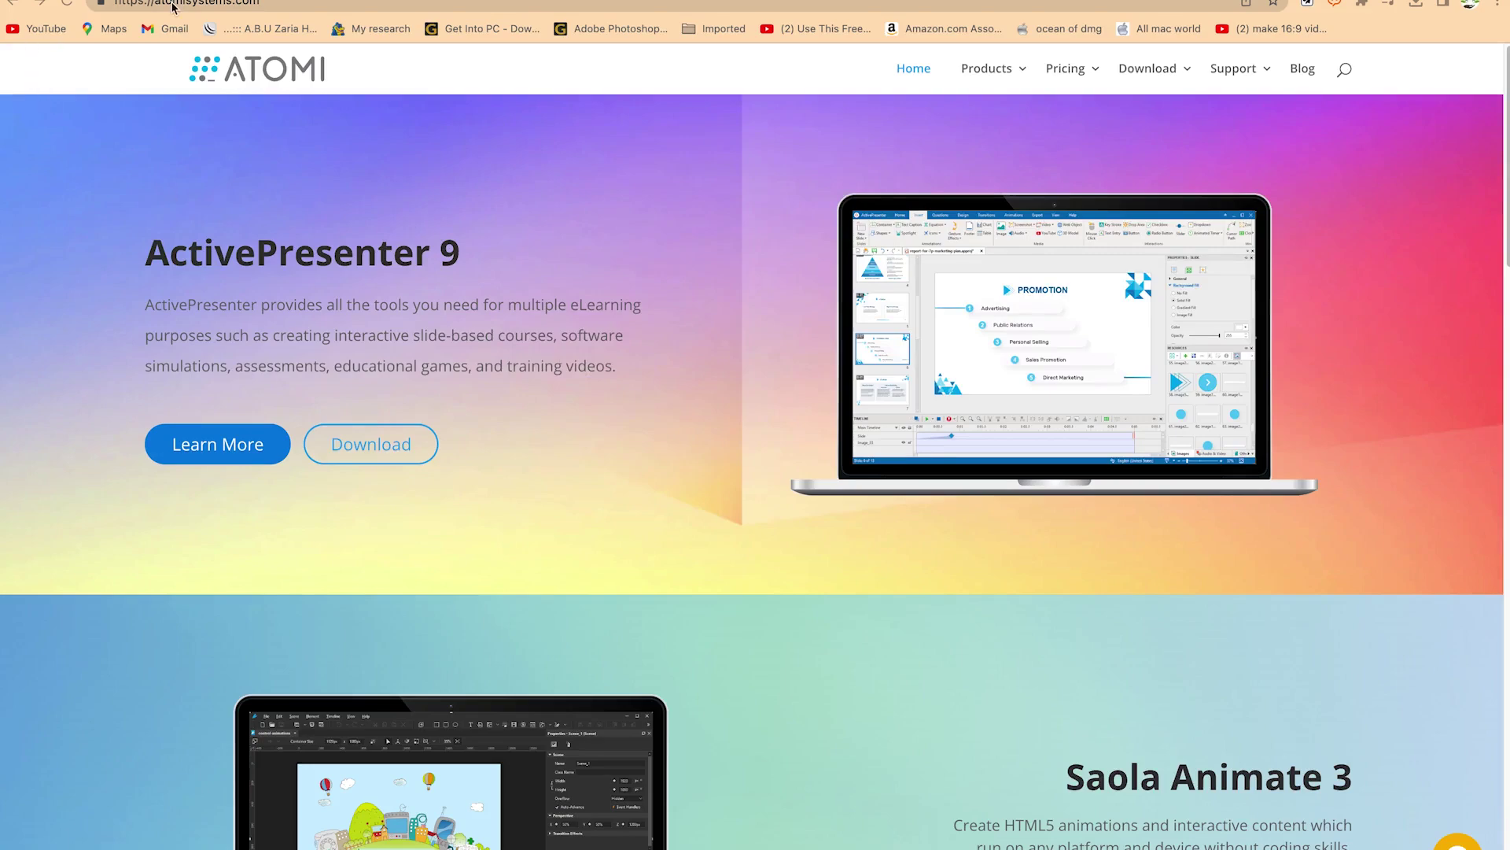
scroll(884, 260, "down", 14)
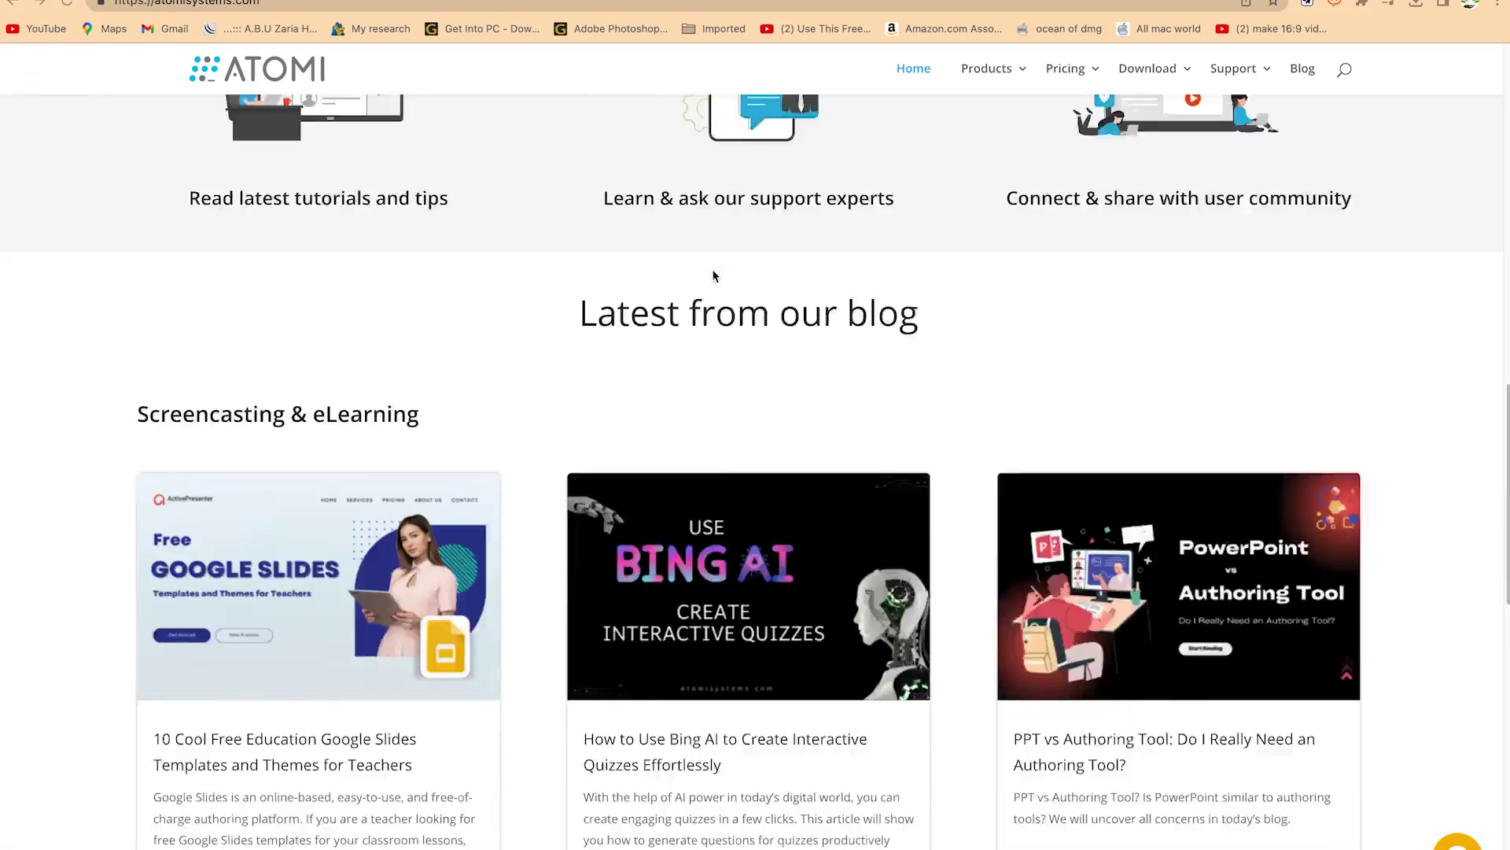
scroll(713, 275, "down", 12)
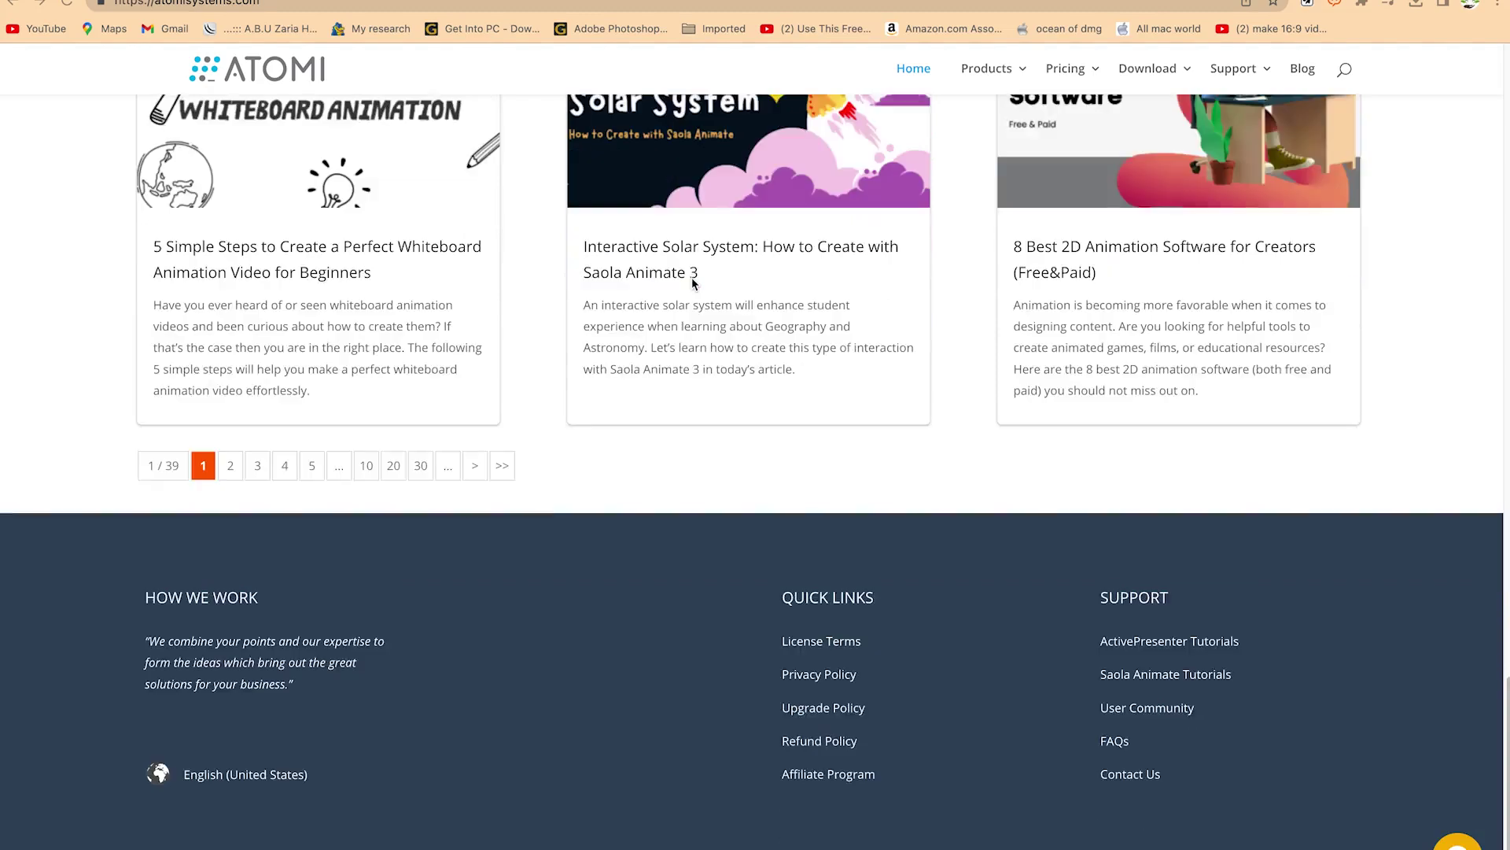
scroll(693, 280, "up", 20)
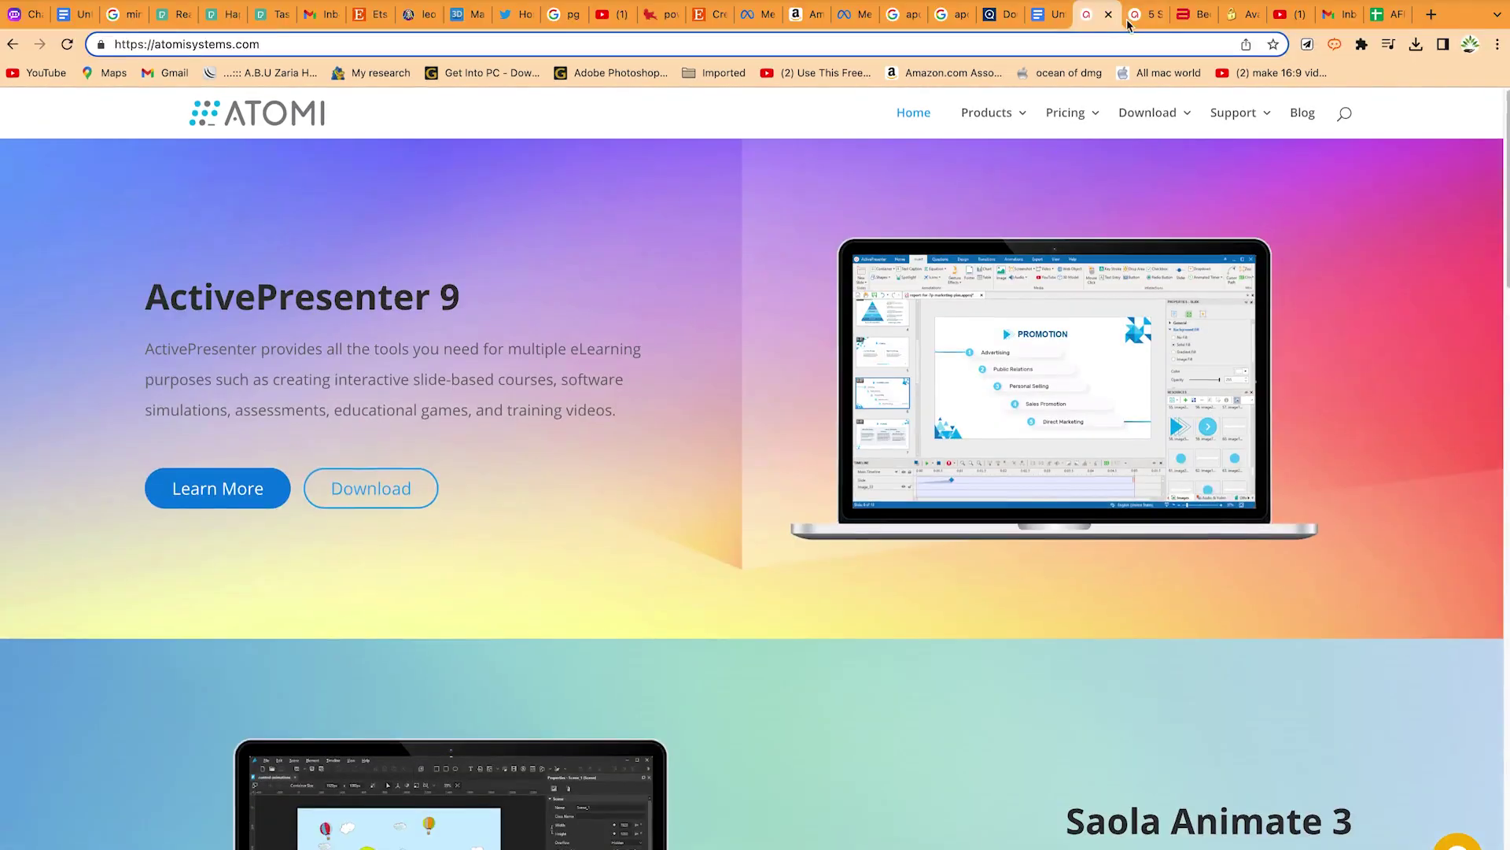
Step: Switch to the open whiteboard animation article and capture scrolling through its five steps down to the closing section
left_click(1130, 16)
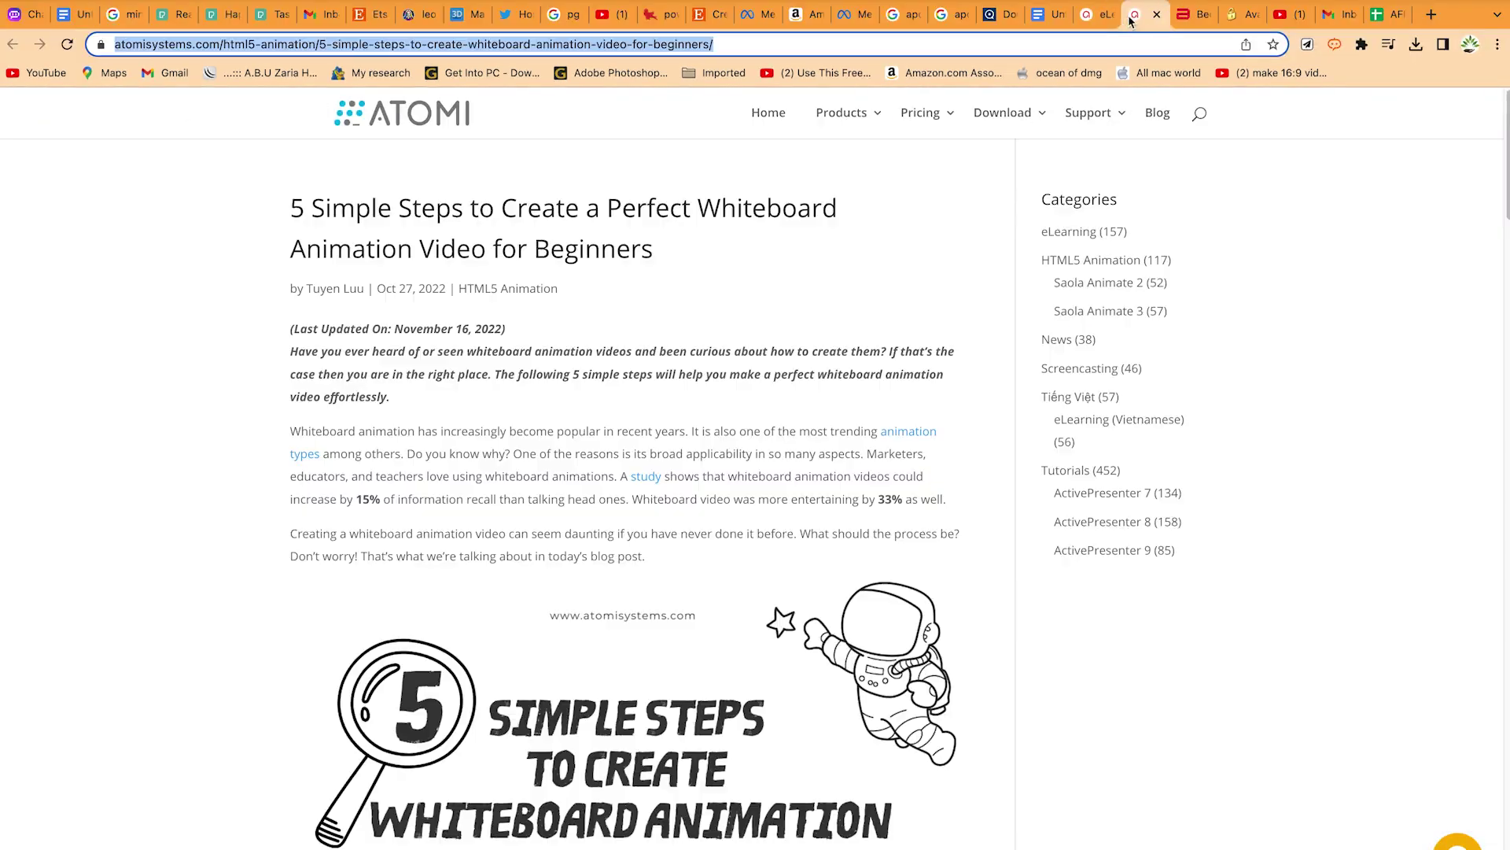
scroll(555, 324, "down", 5)
scroll(555, 322, "up", 5)
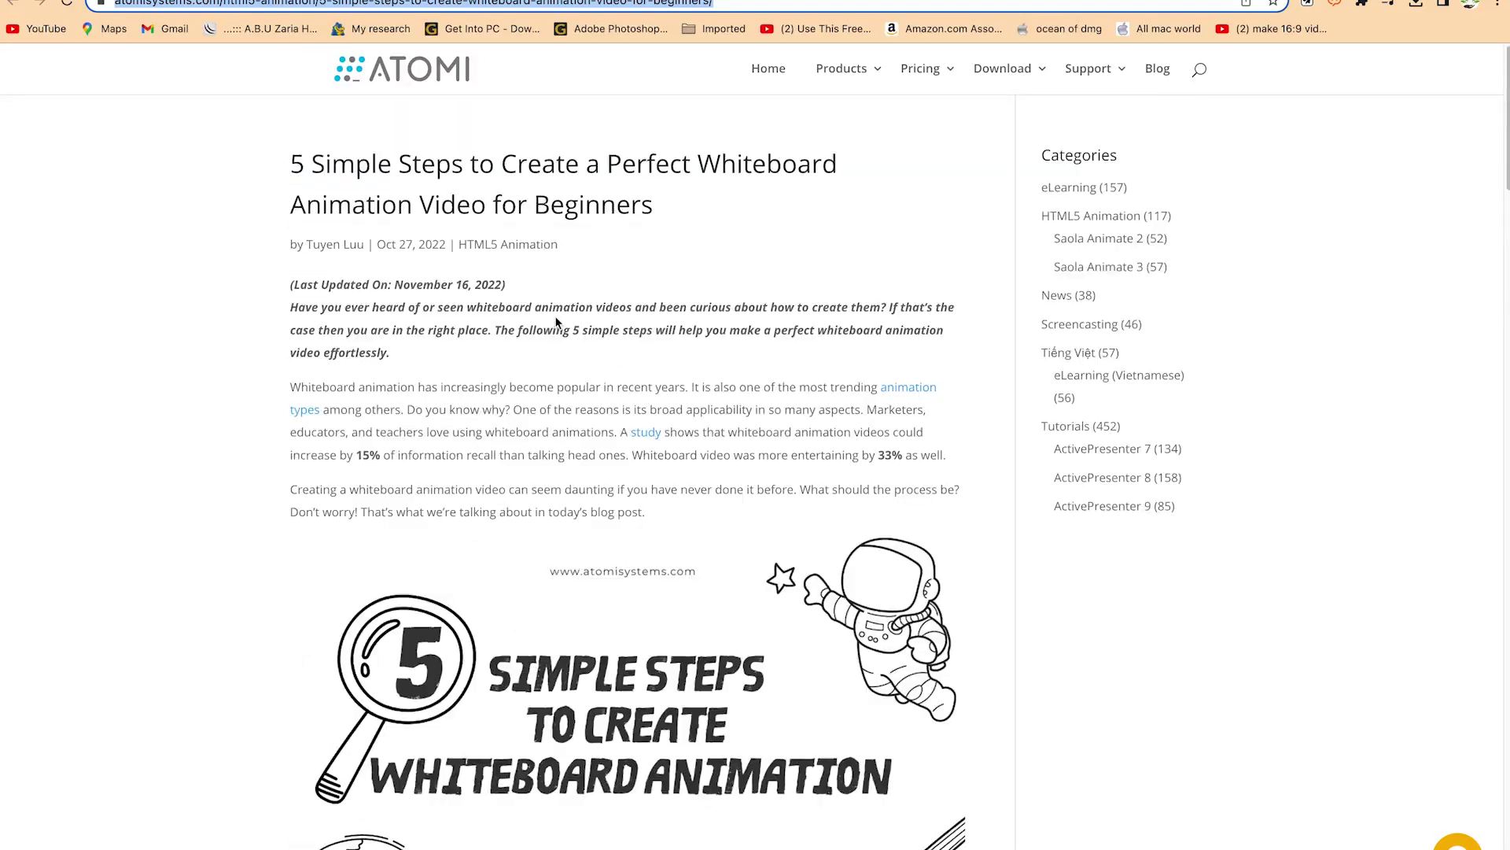
scroll(550, 330, "down", 20)
scroll(535, 354, "down", 20)
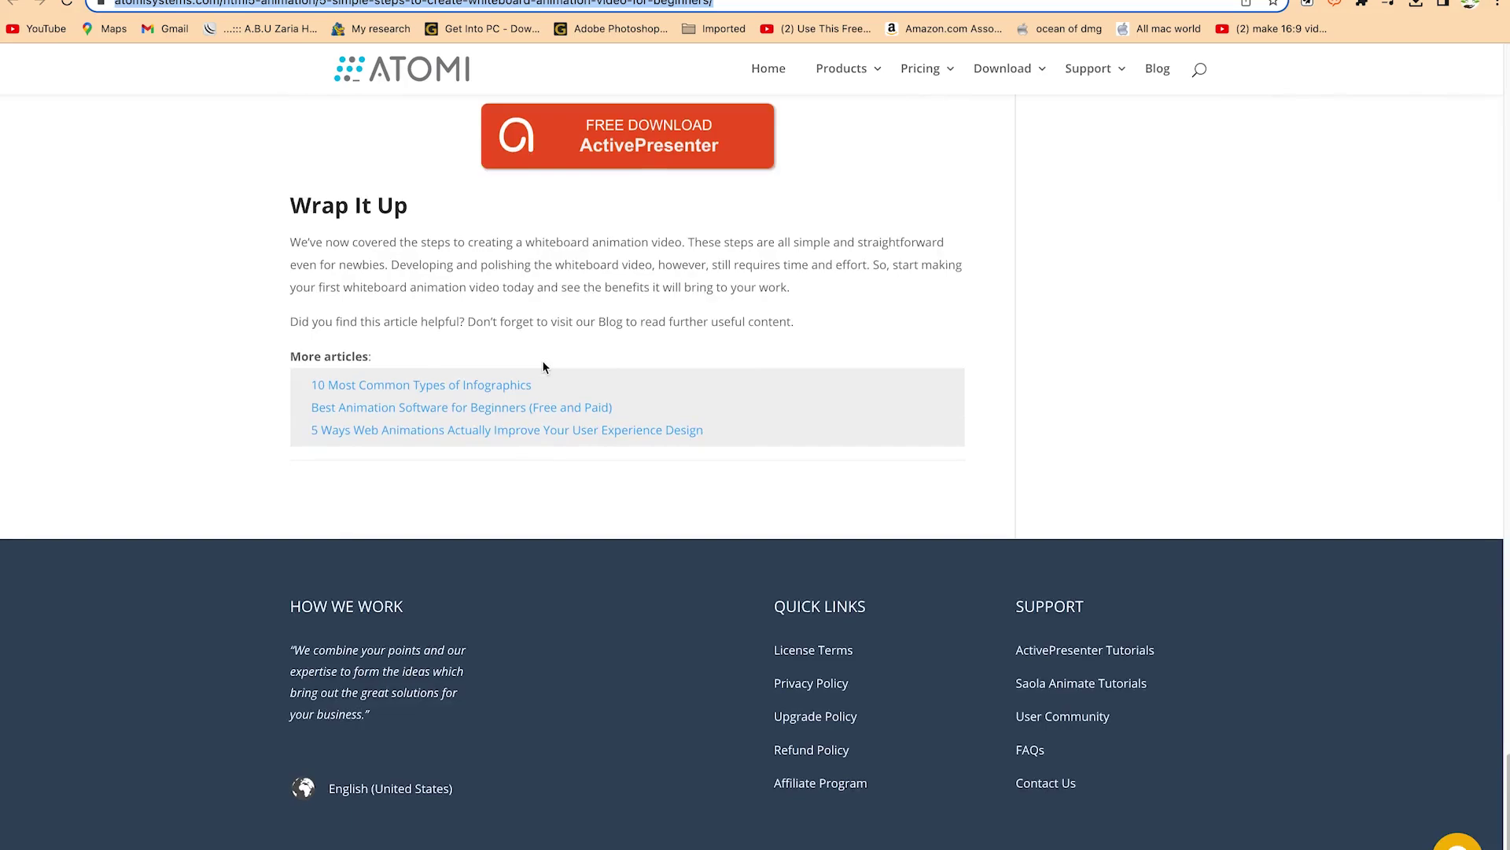
scroll(543, 362, "up", 20)
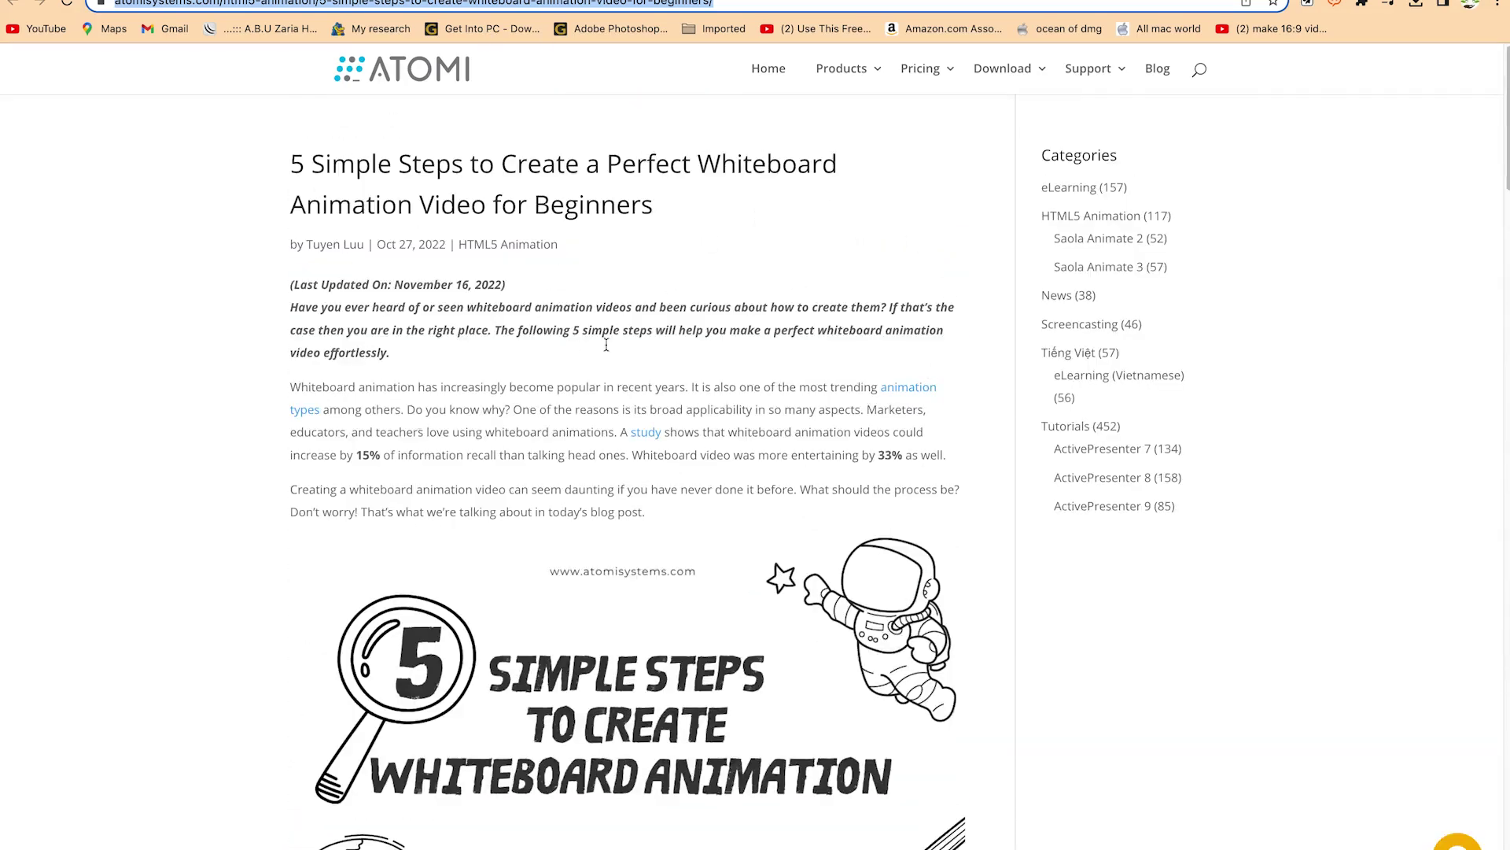
scroll(708, 354, "down", 15)
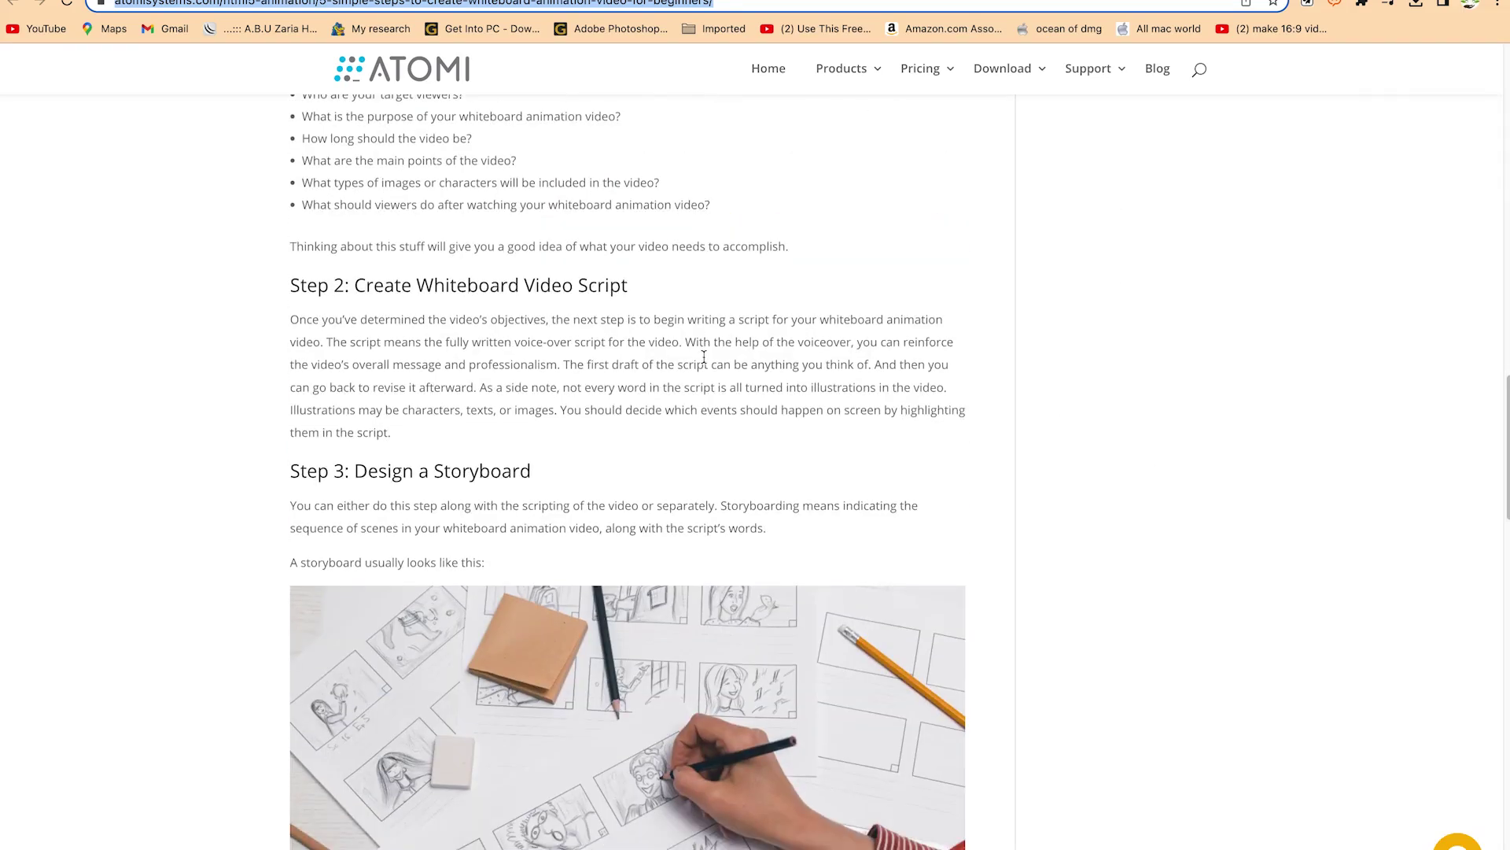
scroll(704, 358, "down", 4)
scroll(786, 354, "down", 20)
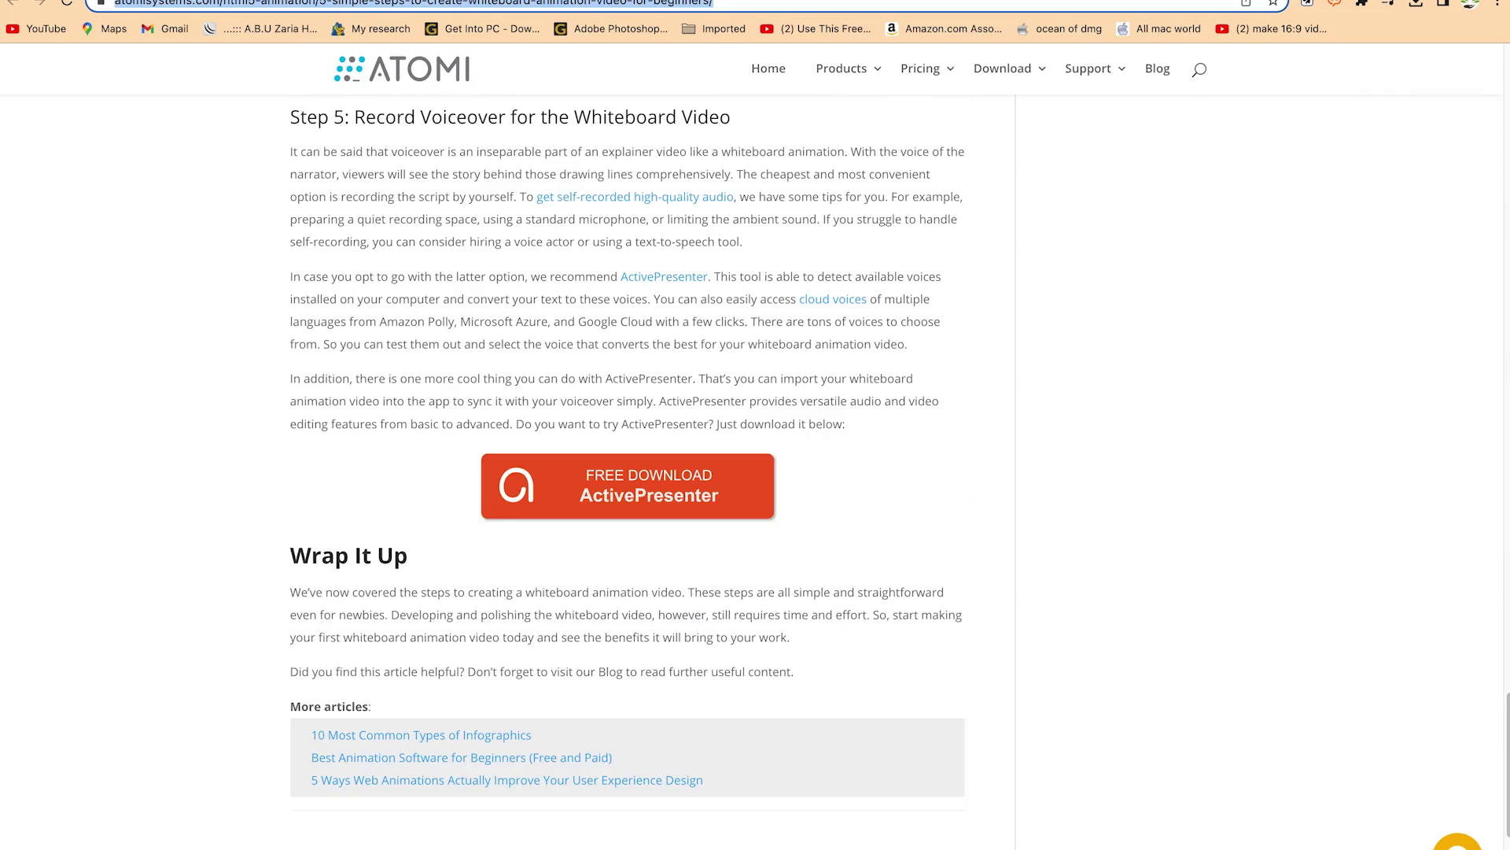
Step: Stop the recording from the Recording Toolbar and insert it into the project using Scale to Fit with all objects scaled
mouse_move(1117, 2)
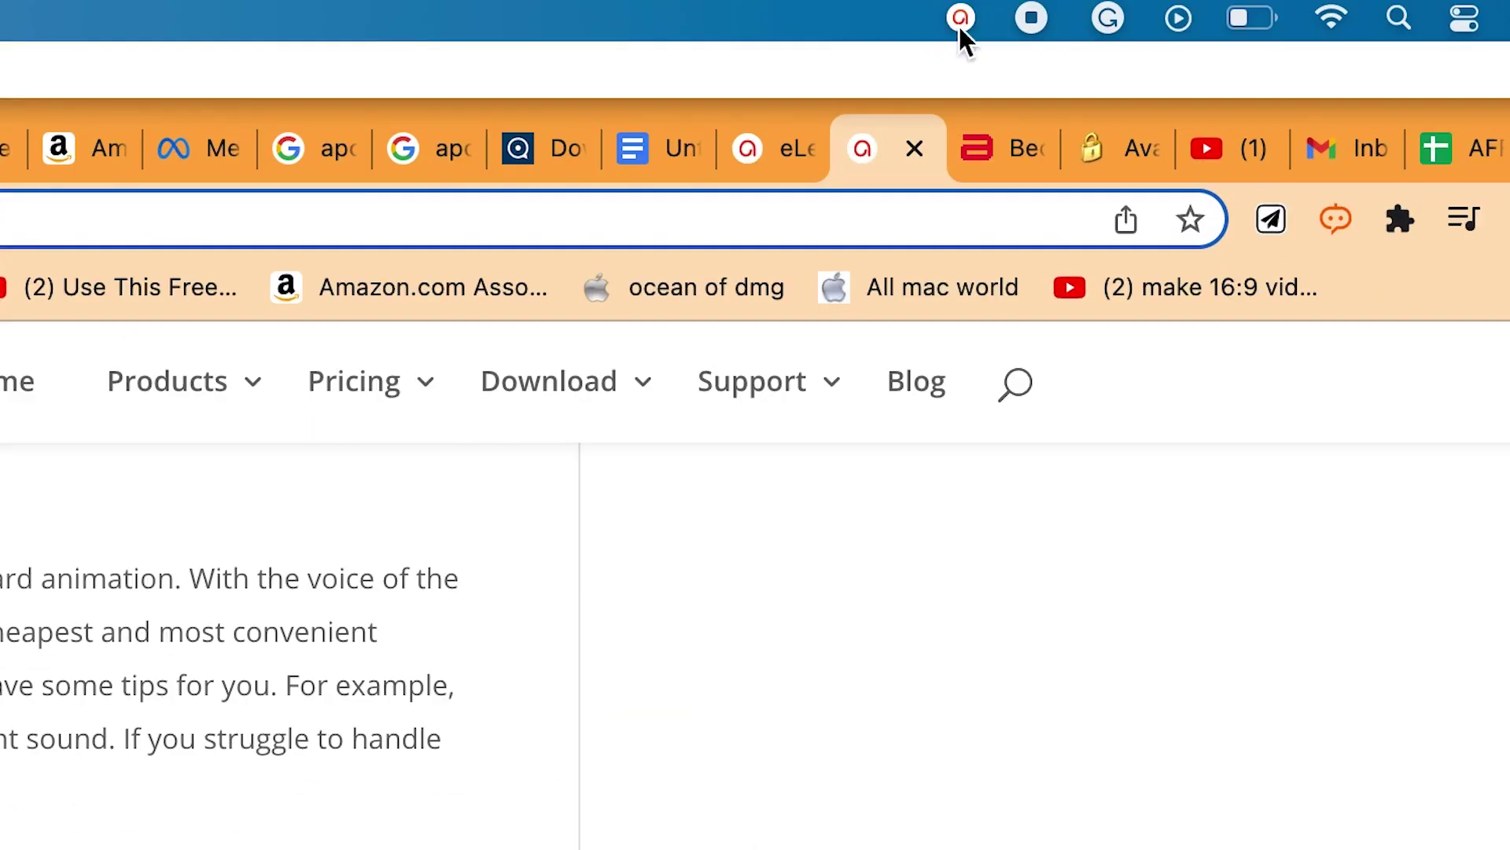
left_click(959, 27)
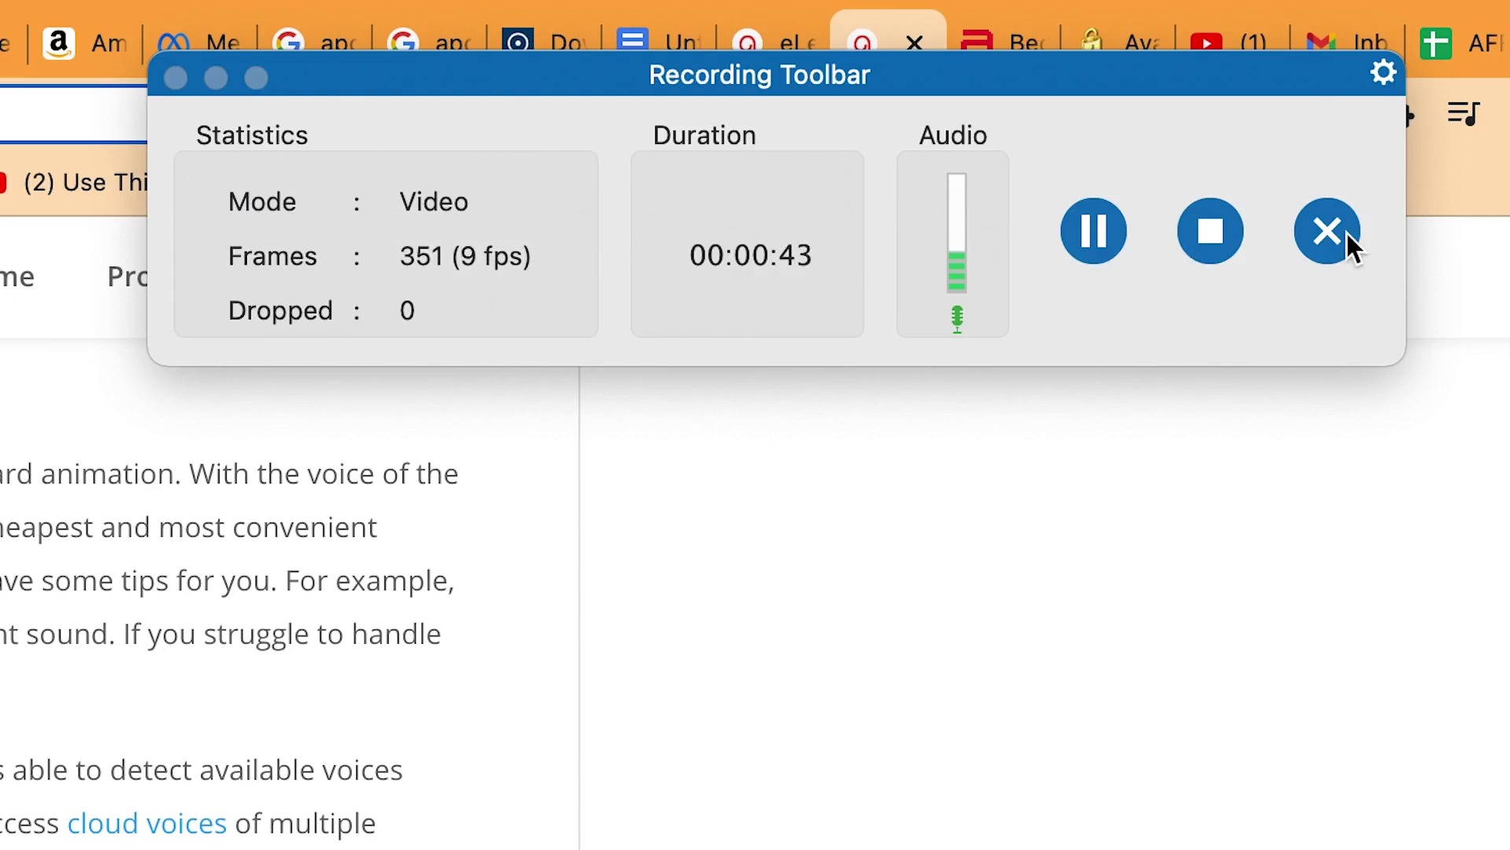
left_click(1205, 237)
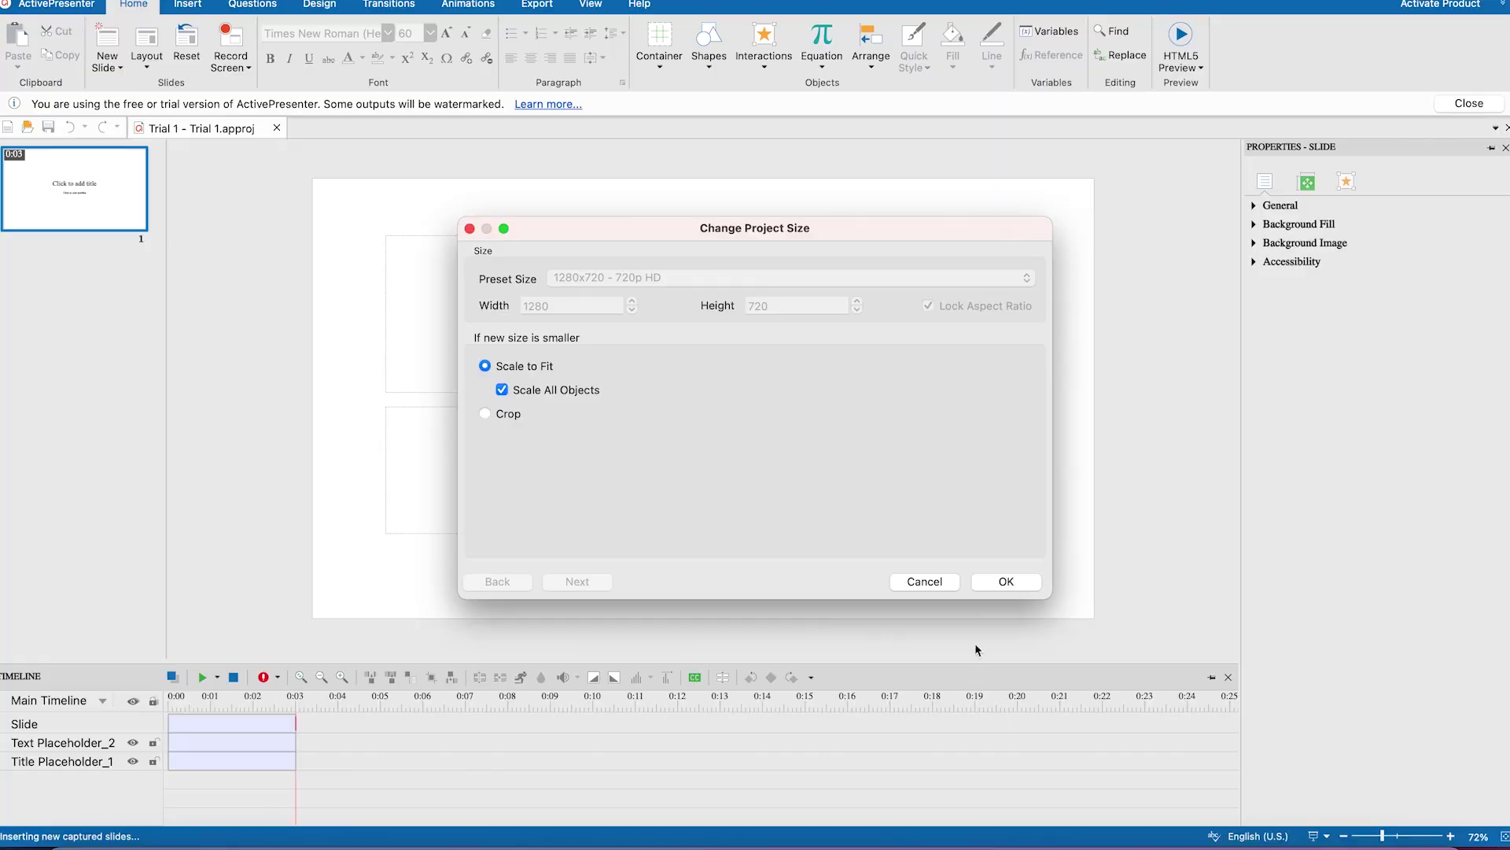
left_click(1006, 585)
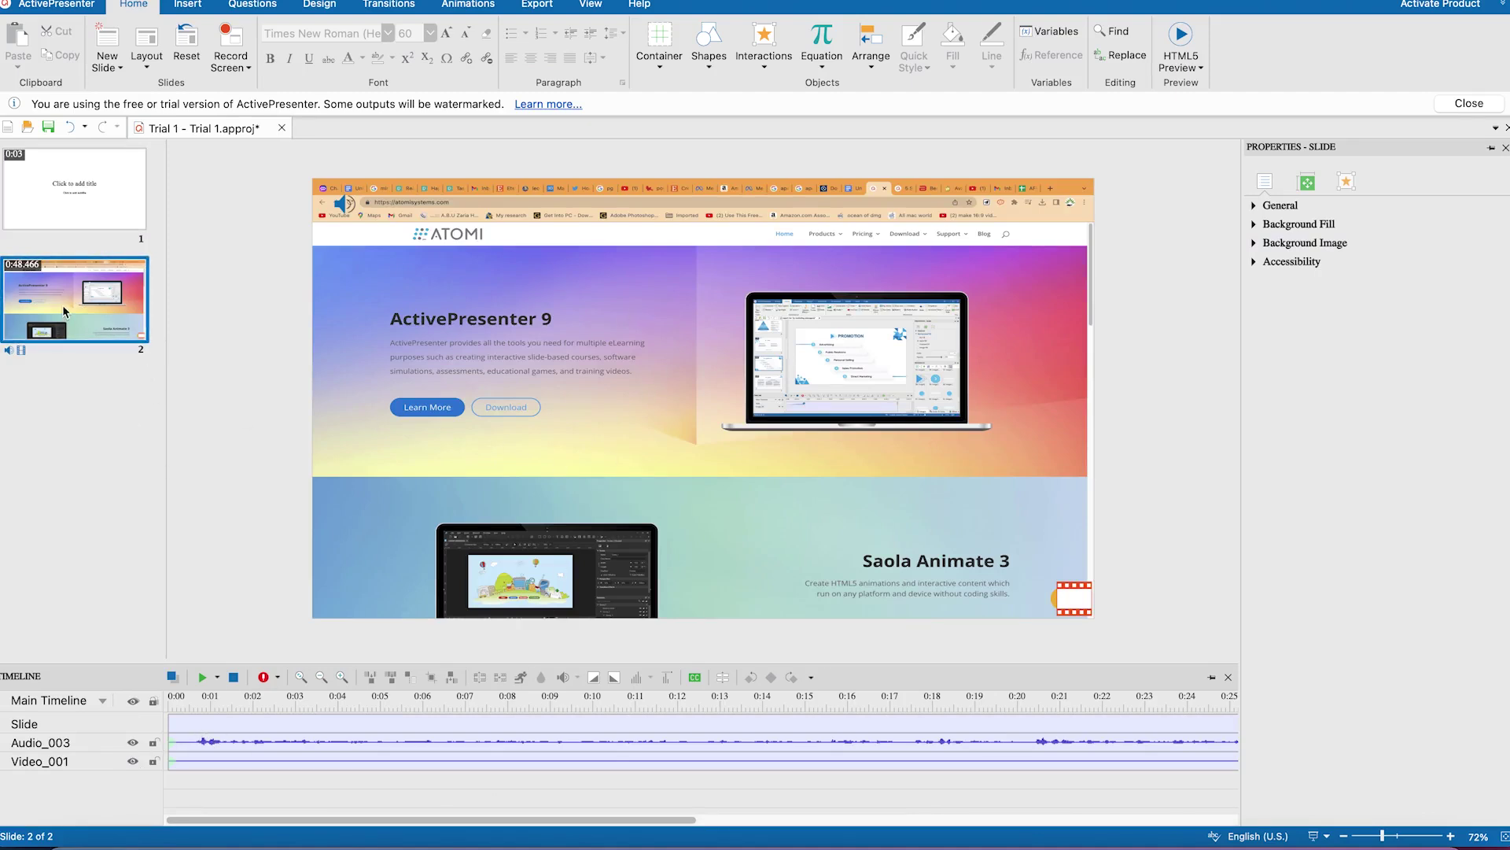
Step: Examine the recorded slide's audio and video tracks and the video's playback properties, and clear the selection
left_click(43, 745)
left_click(42, 764)
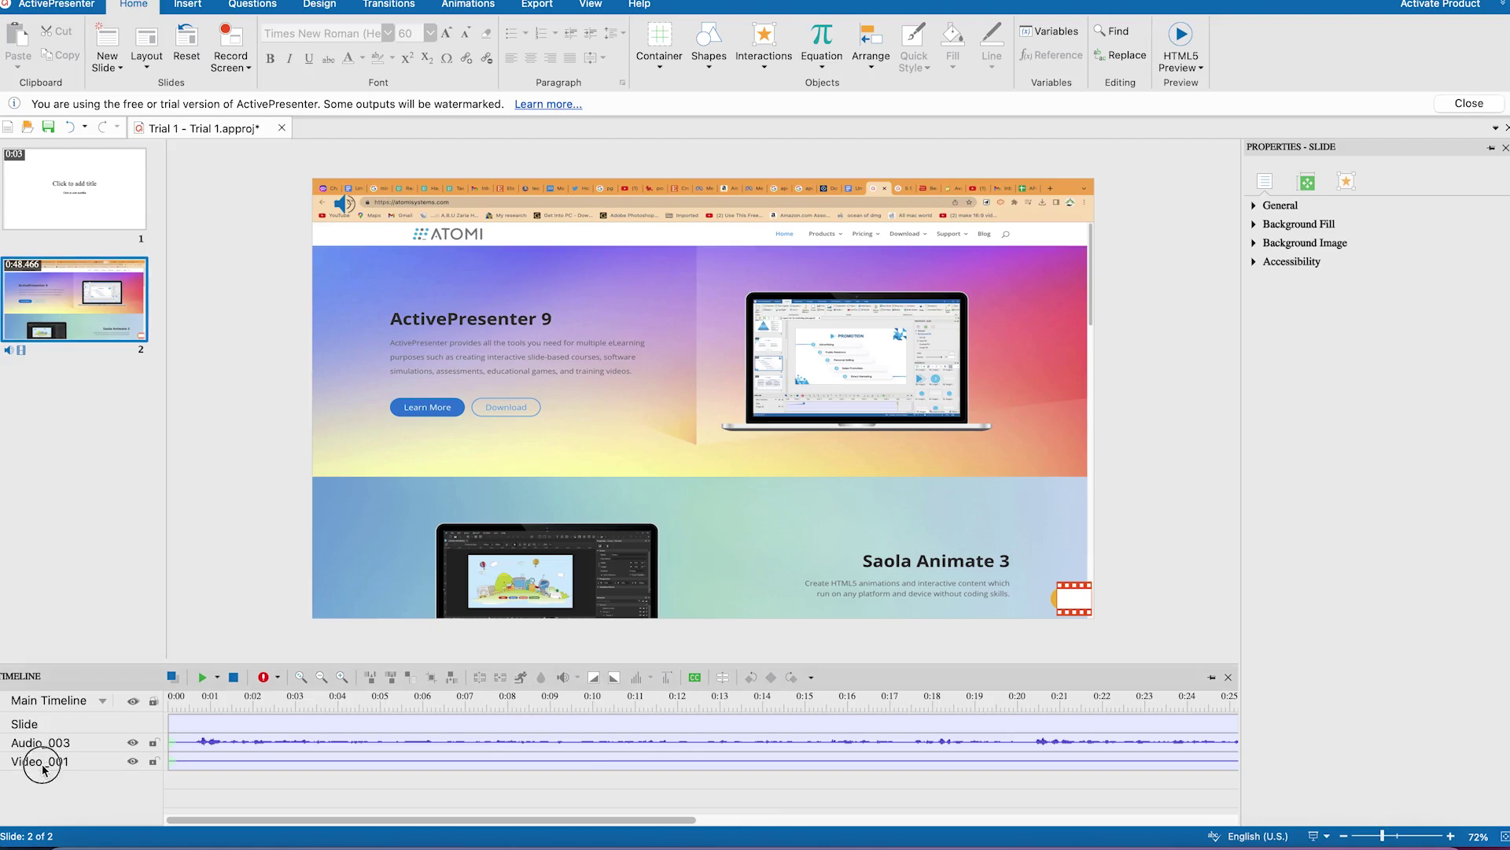
left_click(44, 762)
left_click(46, 760)
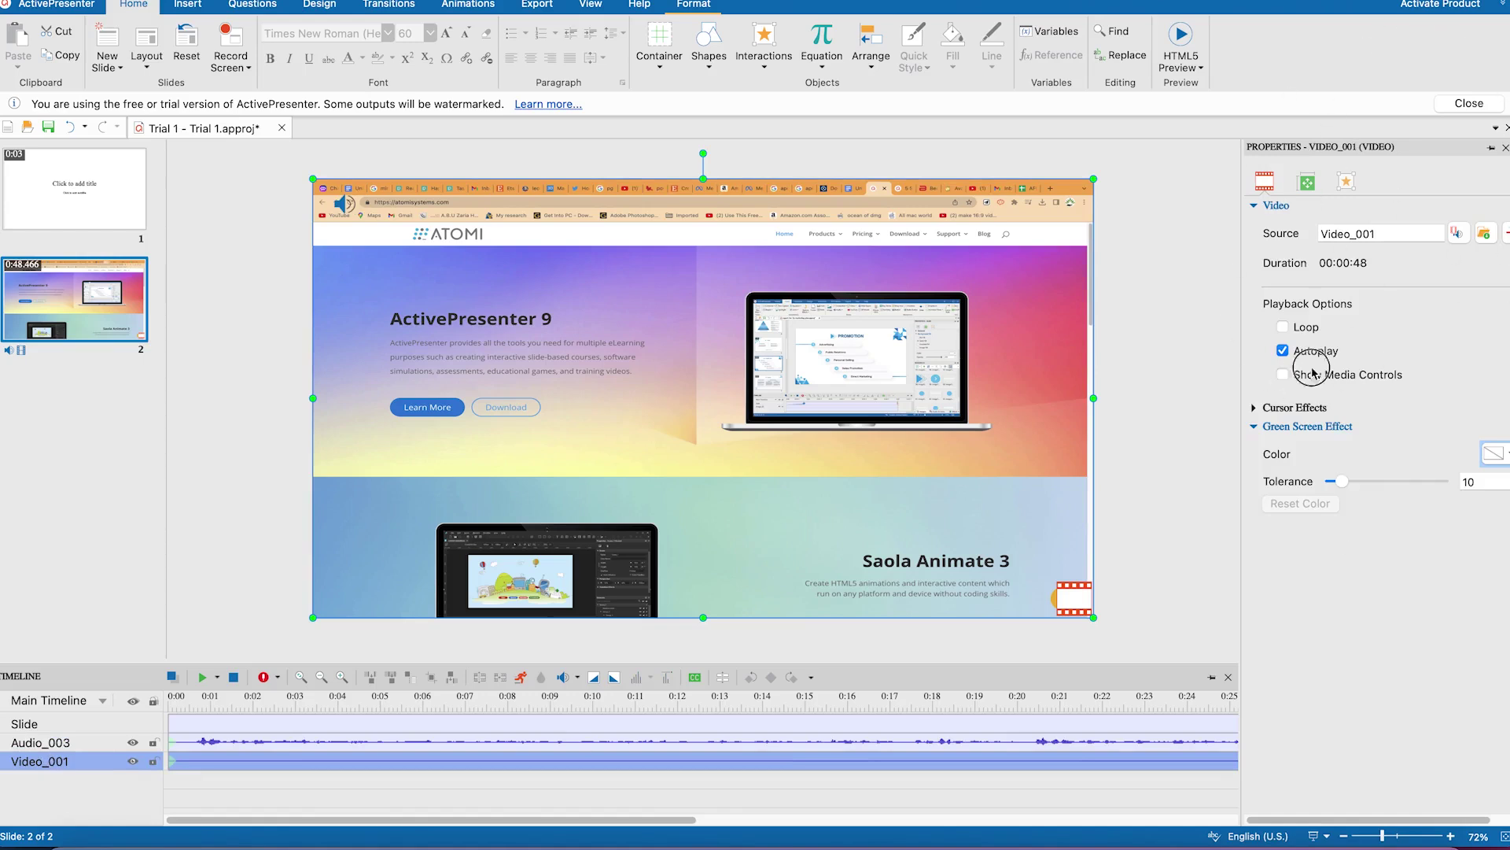
key("Escape")
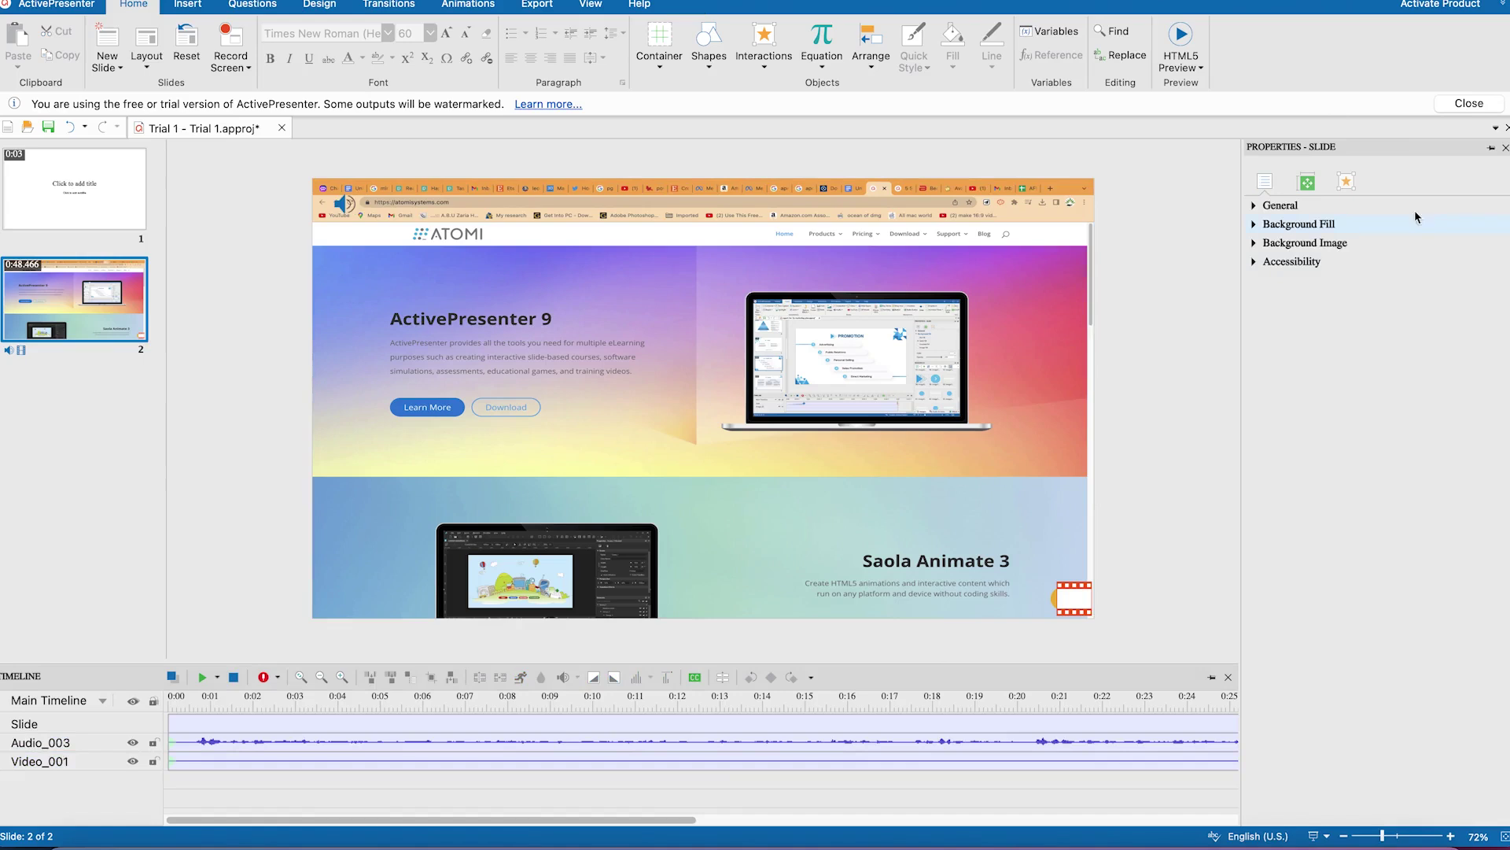
Step: Examine the properties of the recorded video and the audio, including the audio's recording and text-to-speech options
left_click(316, 762)
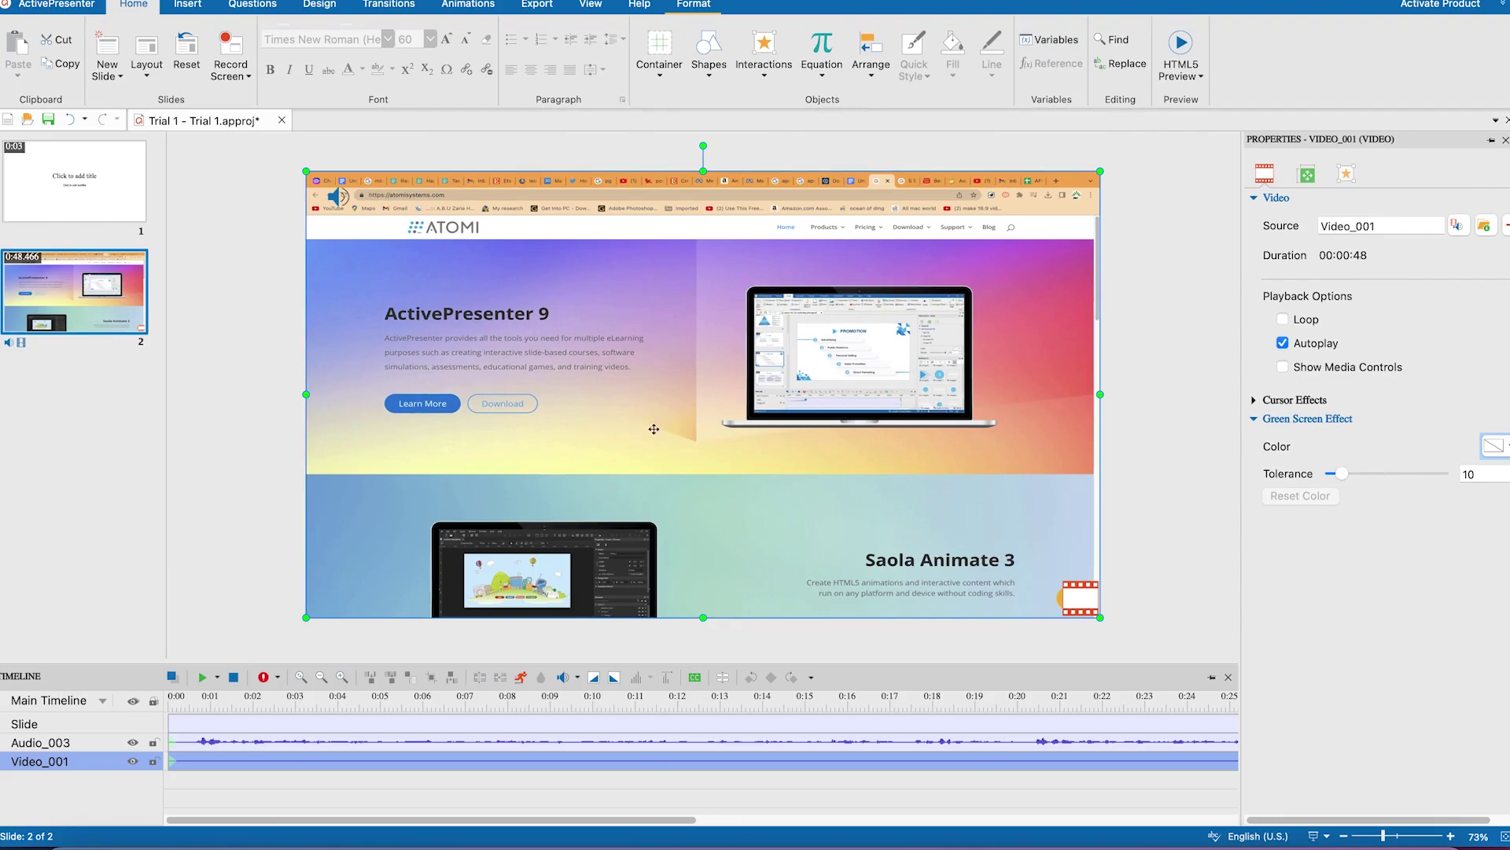
left_click(205, 742)
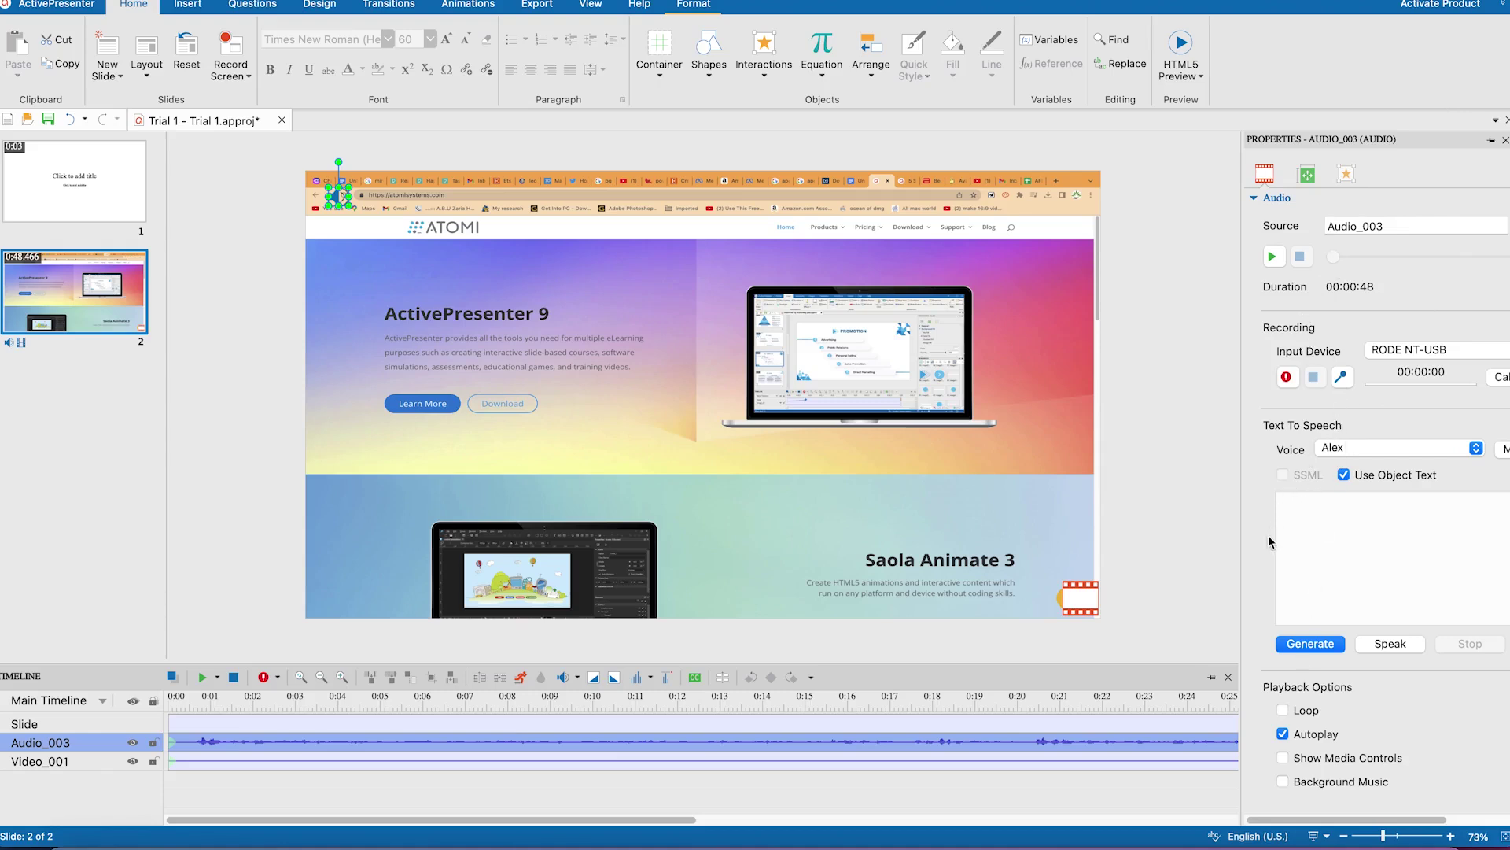
left_click(1319, 522)
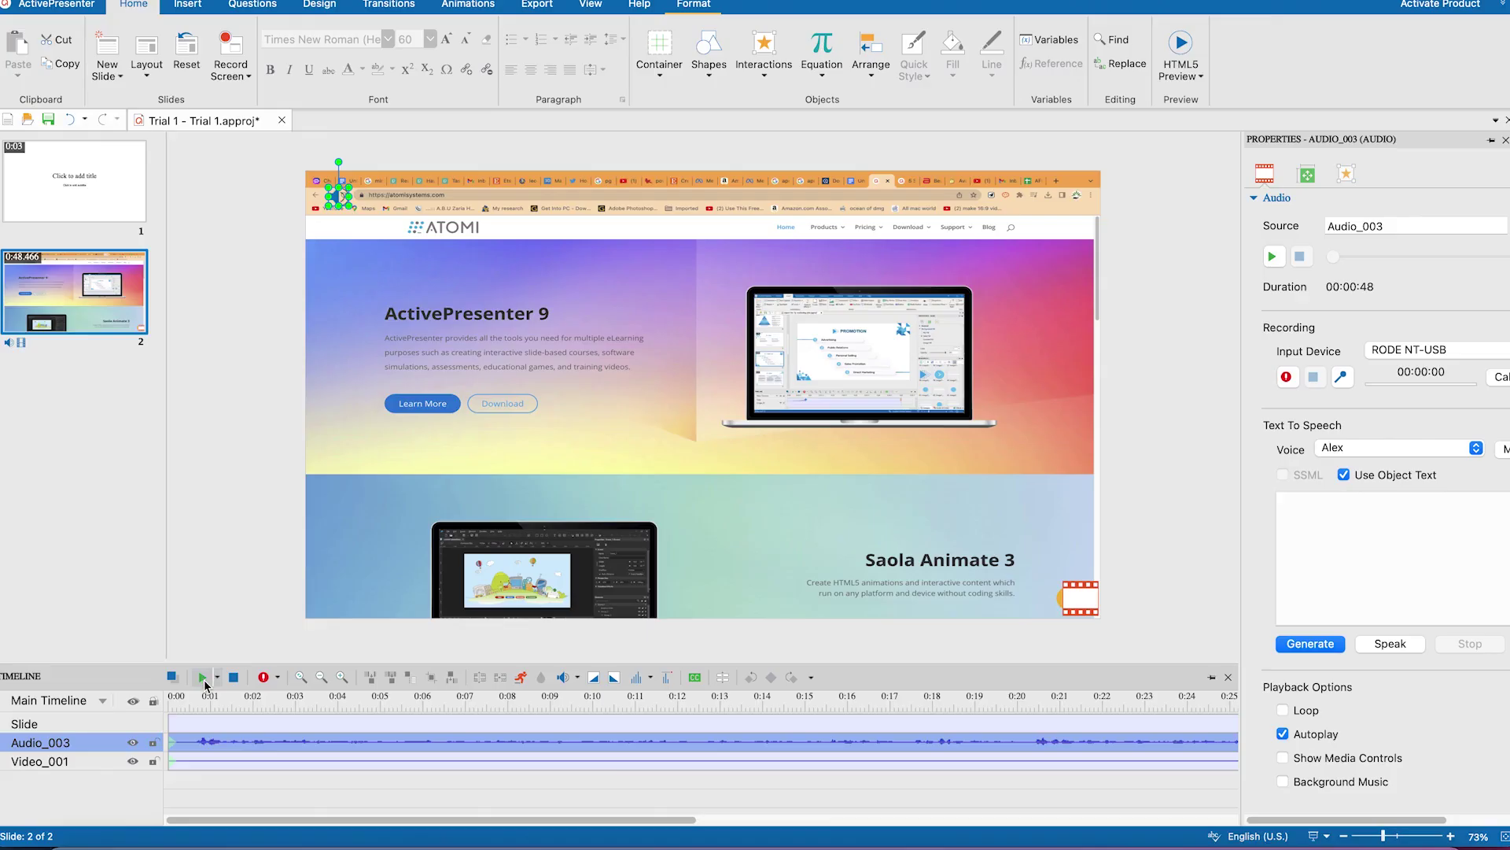
Step: Preview the recorded slide for about 20 seconds, pausing and stopping the playback
left_click(203, 678)
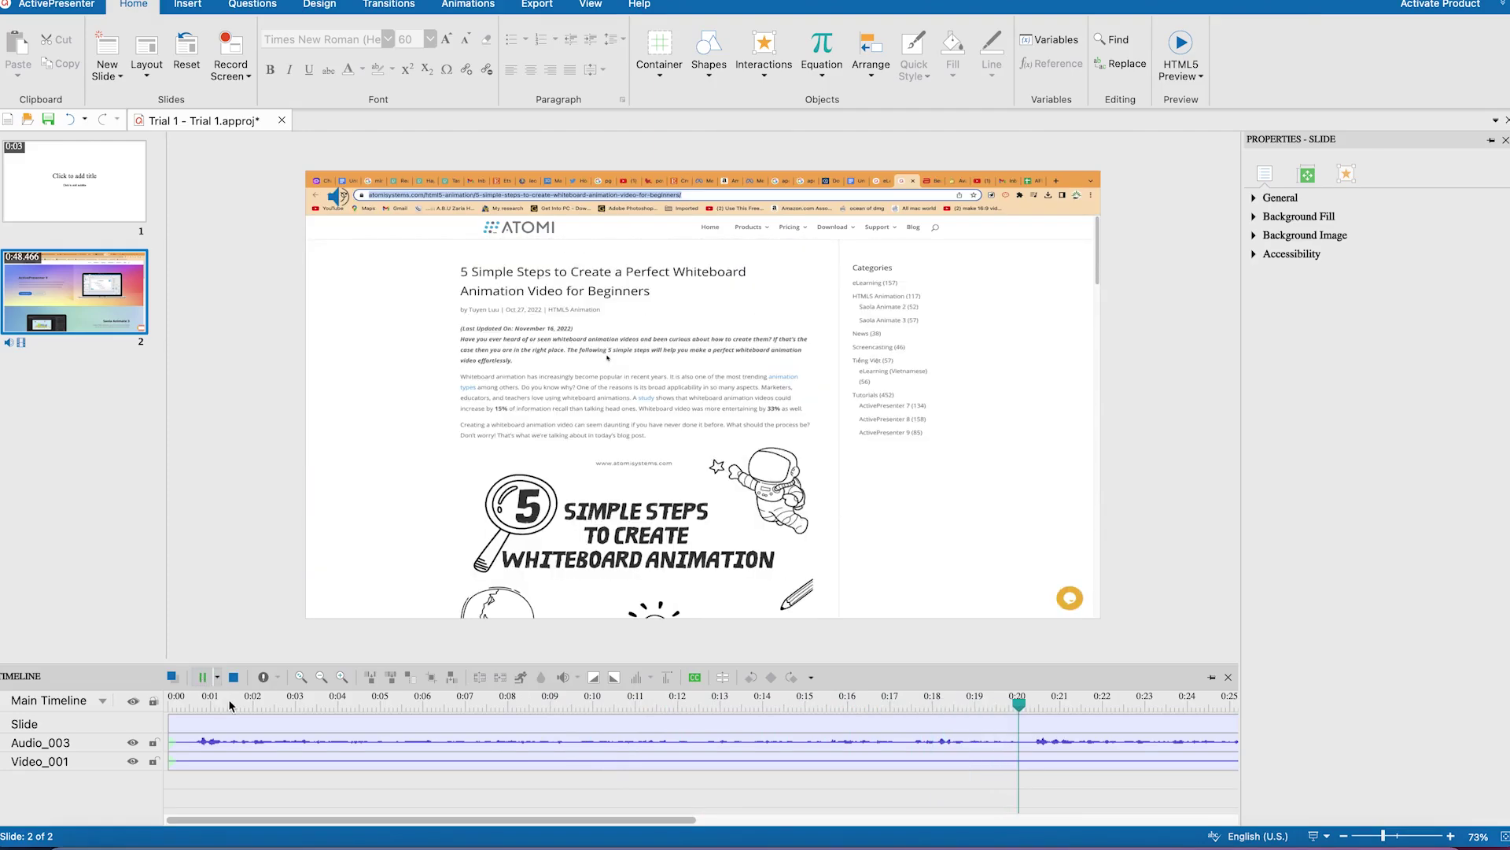
left_click(202, 677)
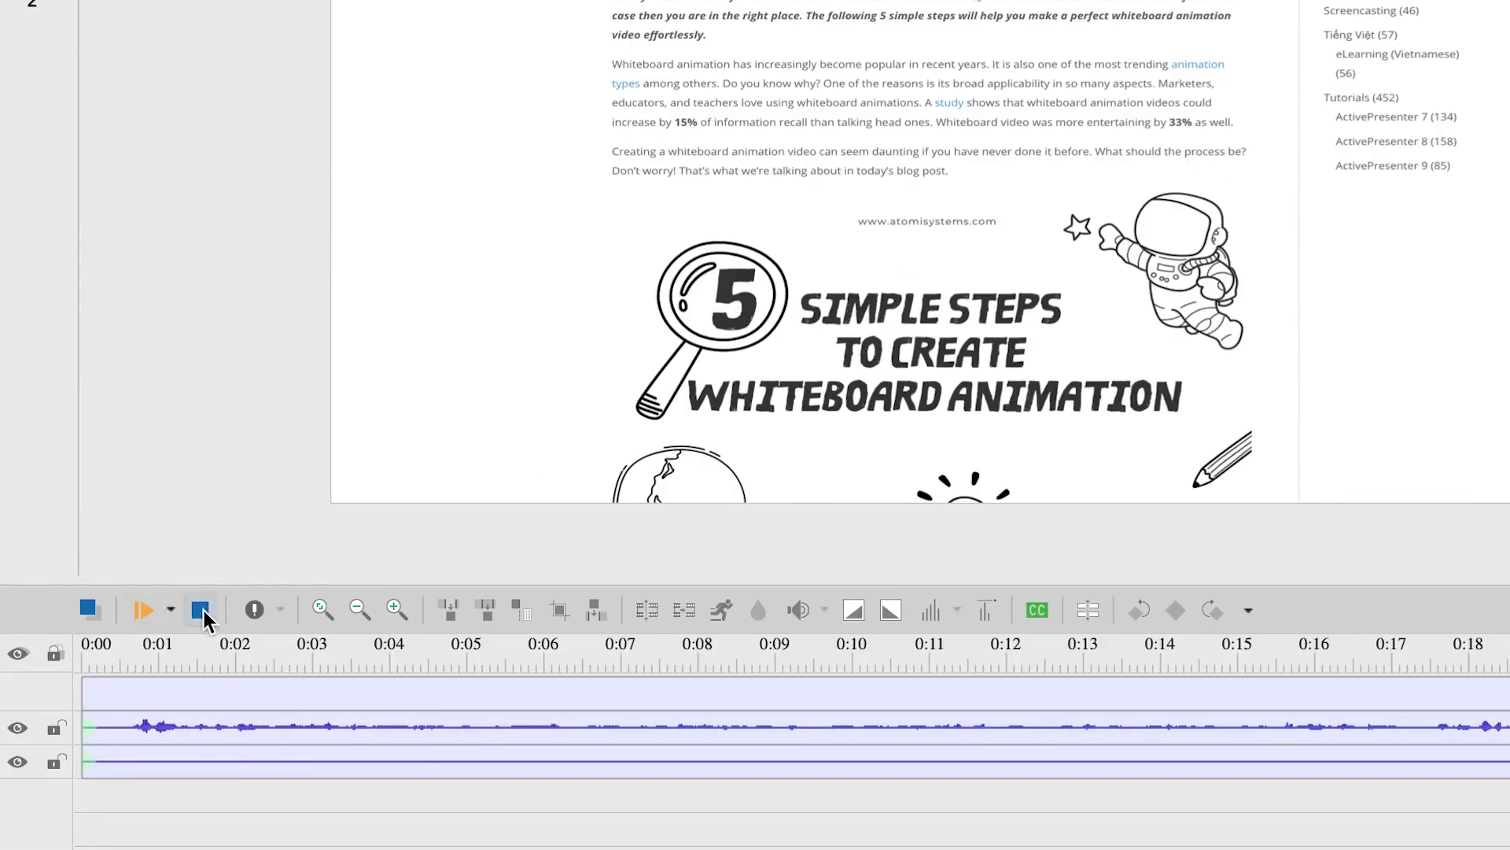
left_click(201, 611)
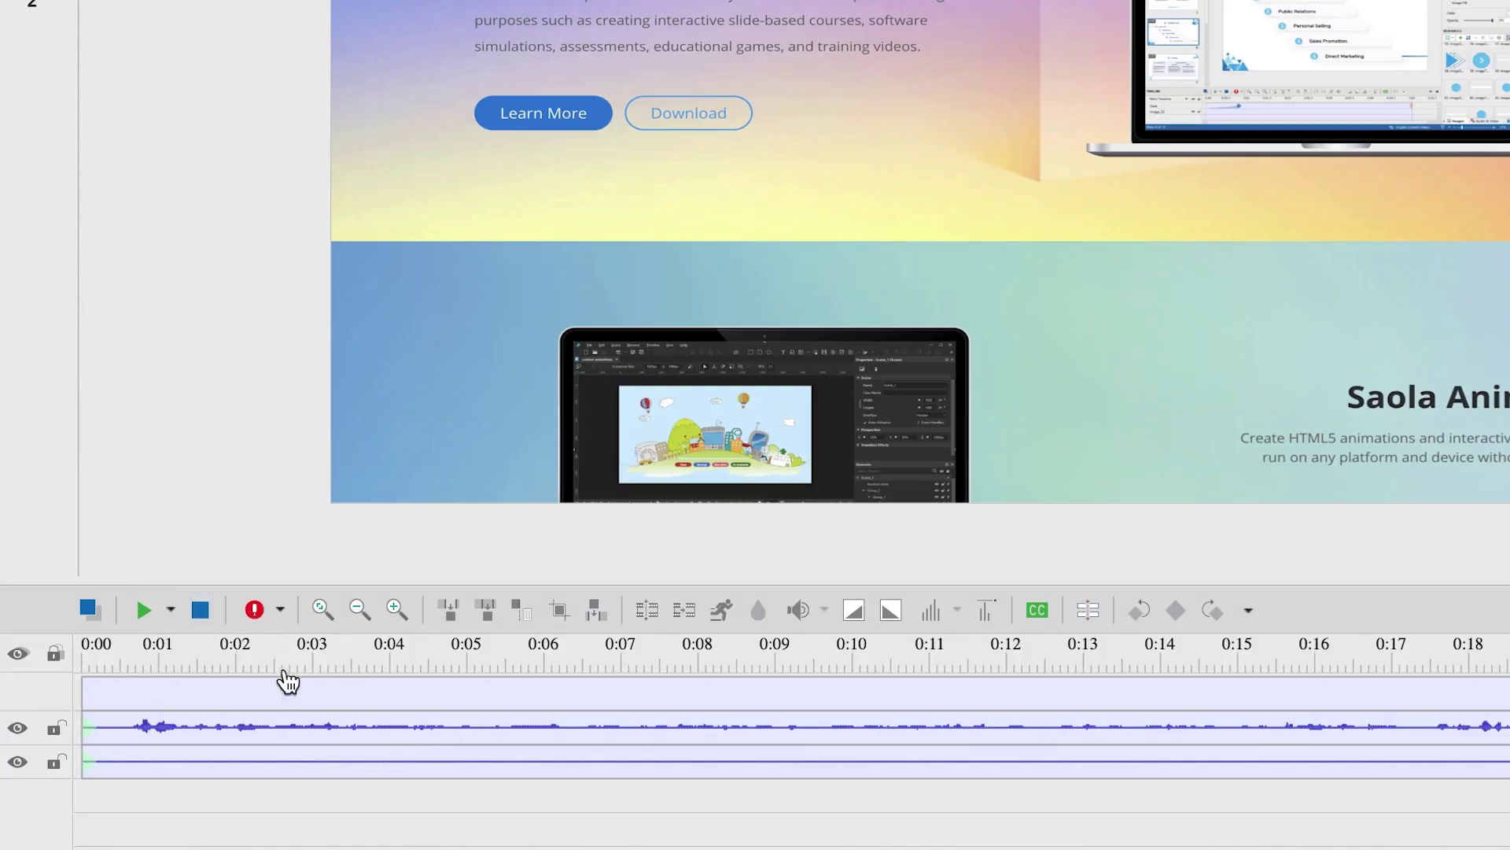
Step: Place the playhead at about 0:08.6 and fit the timeline to the slide's full duration after trying closer and wider scales
left_click(361, 663)
left_click(362, 665)
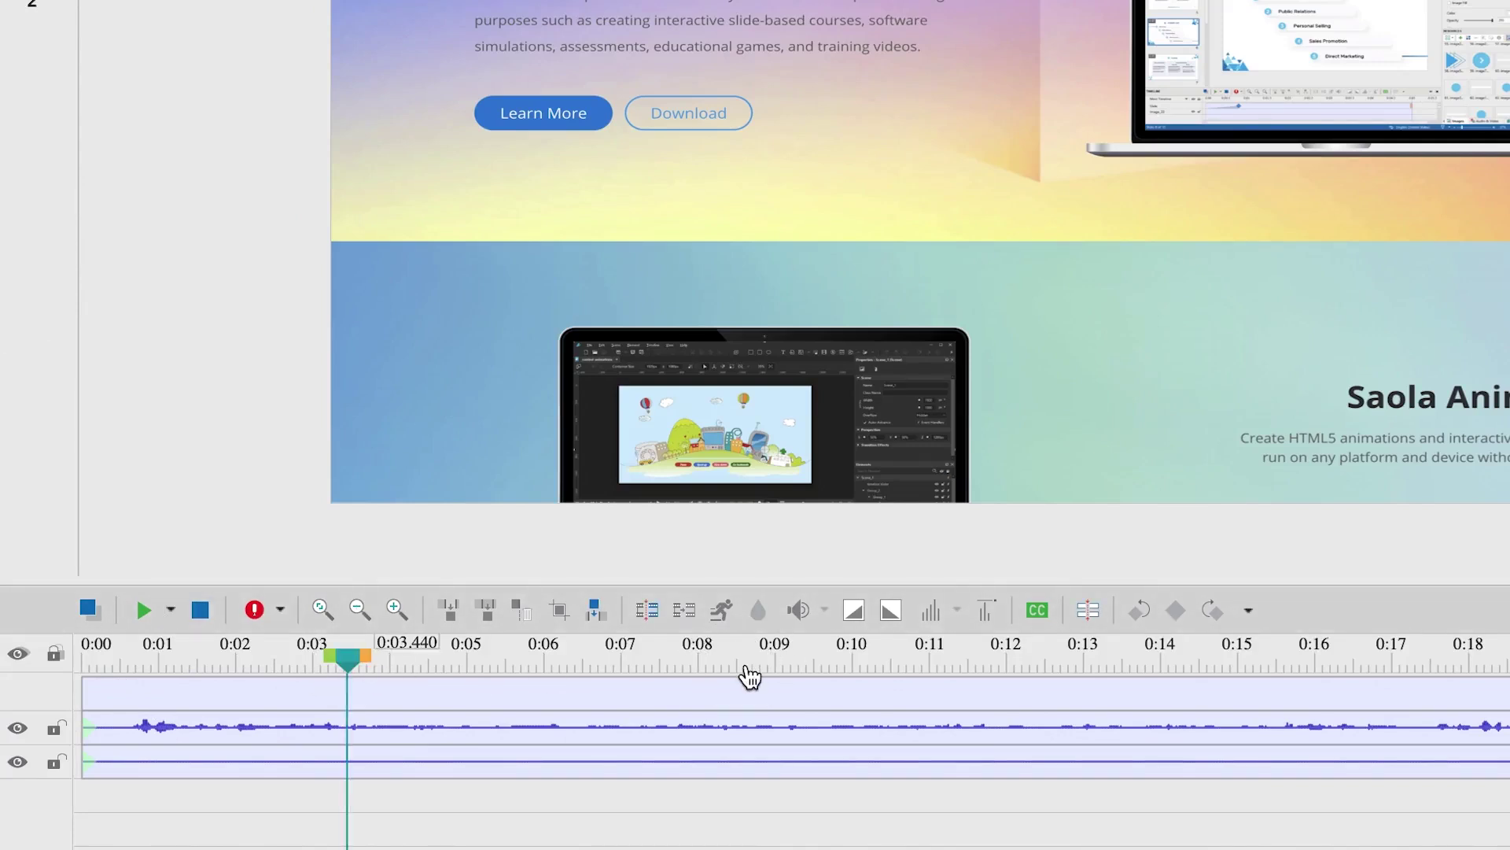
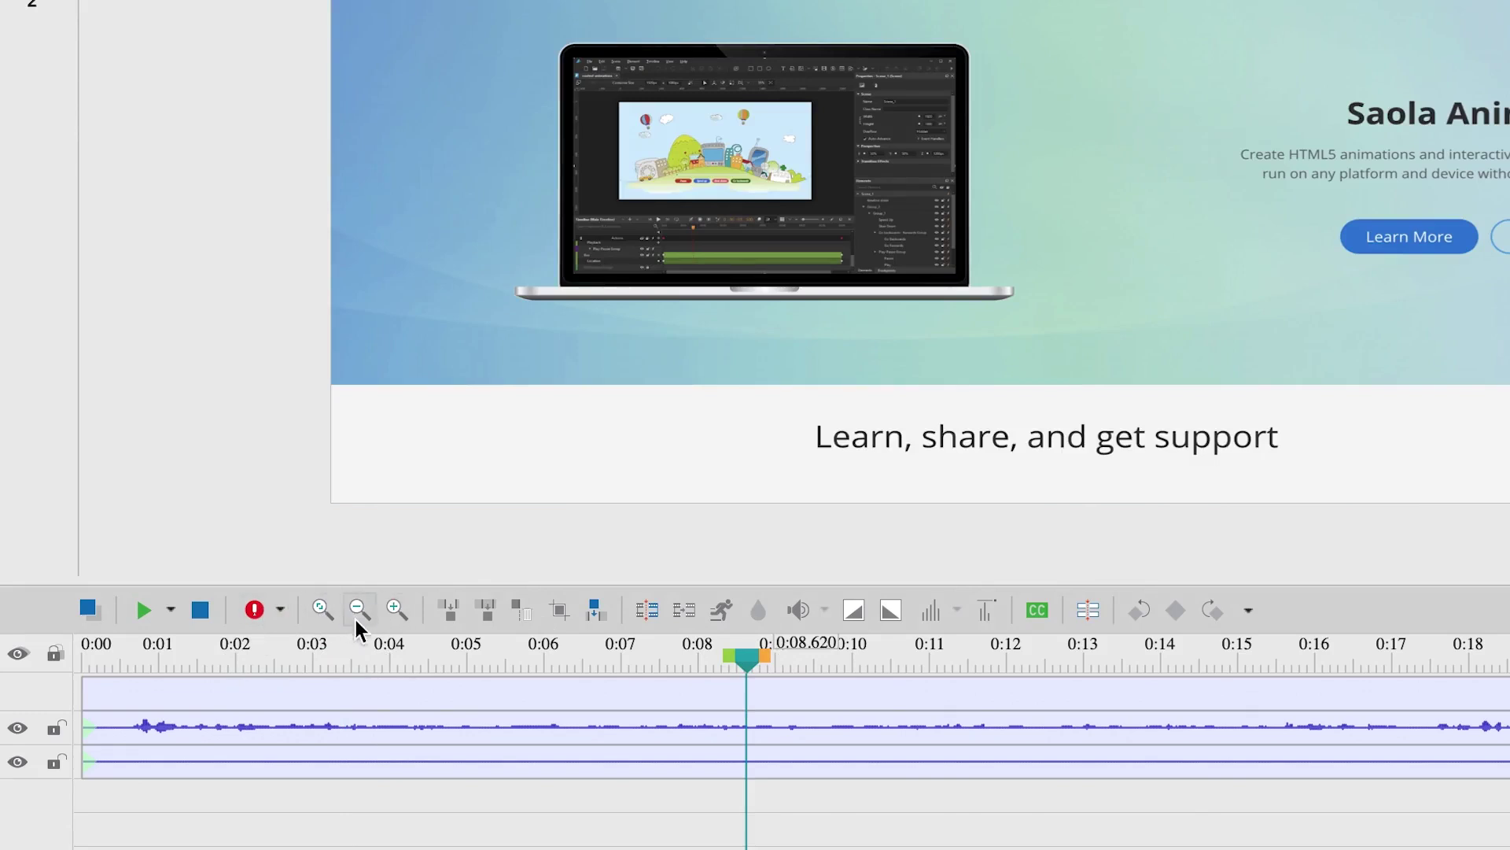
left_click(393, 610)
left_click(393, 611)
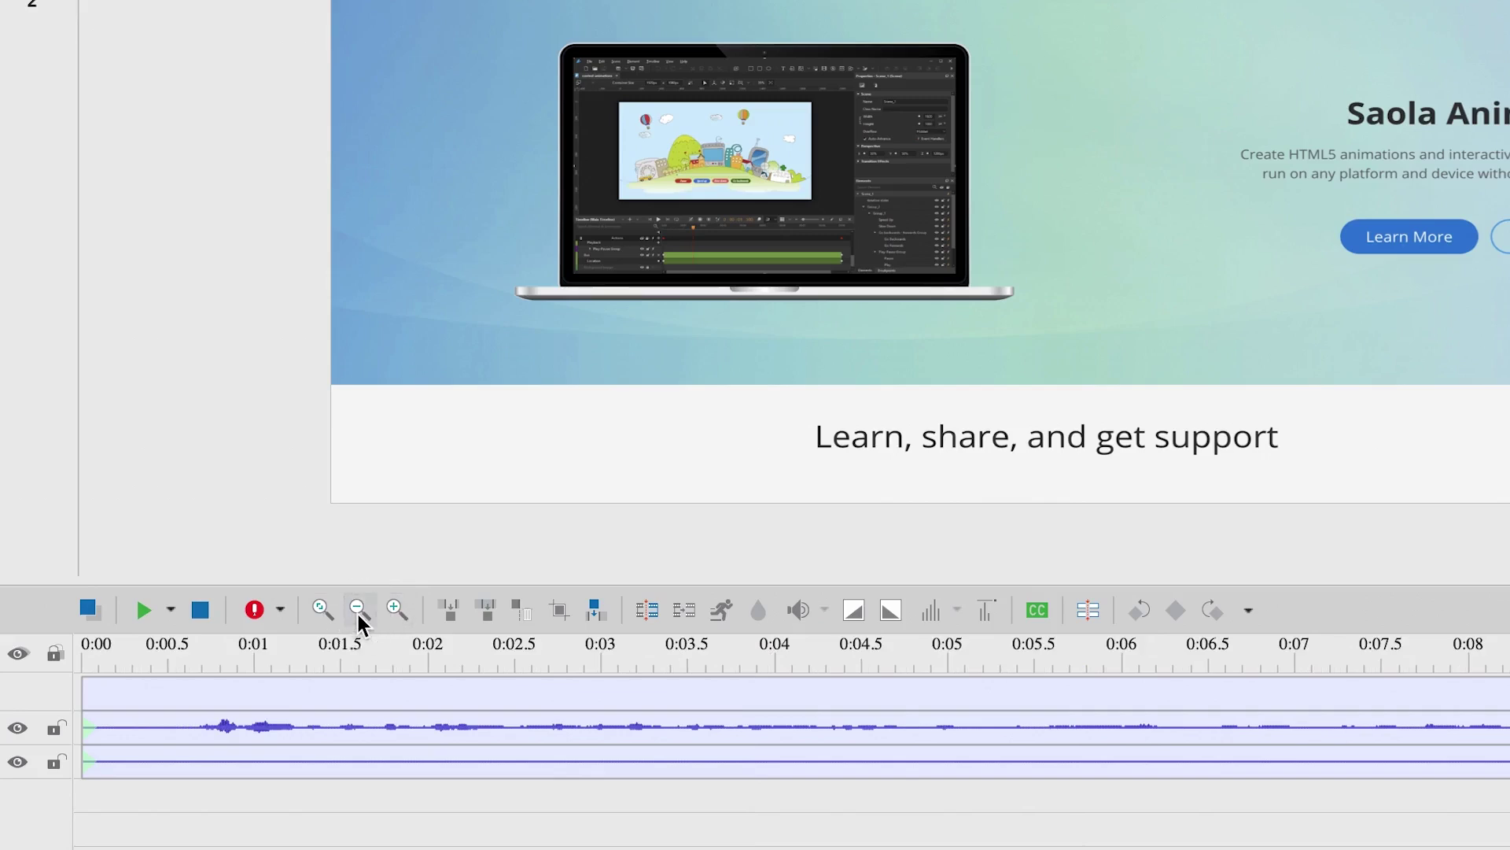
left_click(356, 611)
left_click(357, 612)
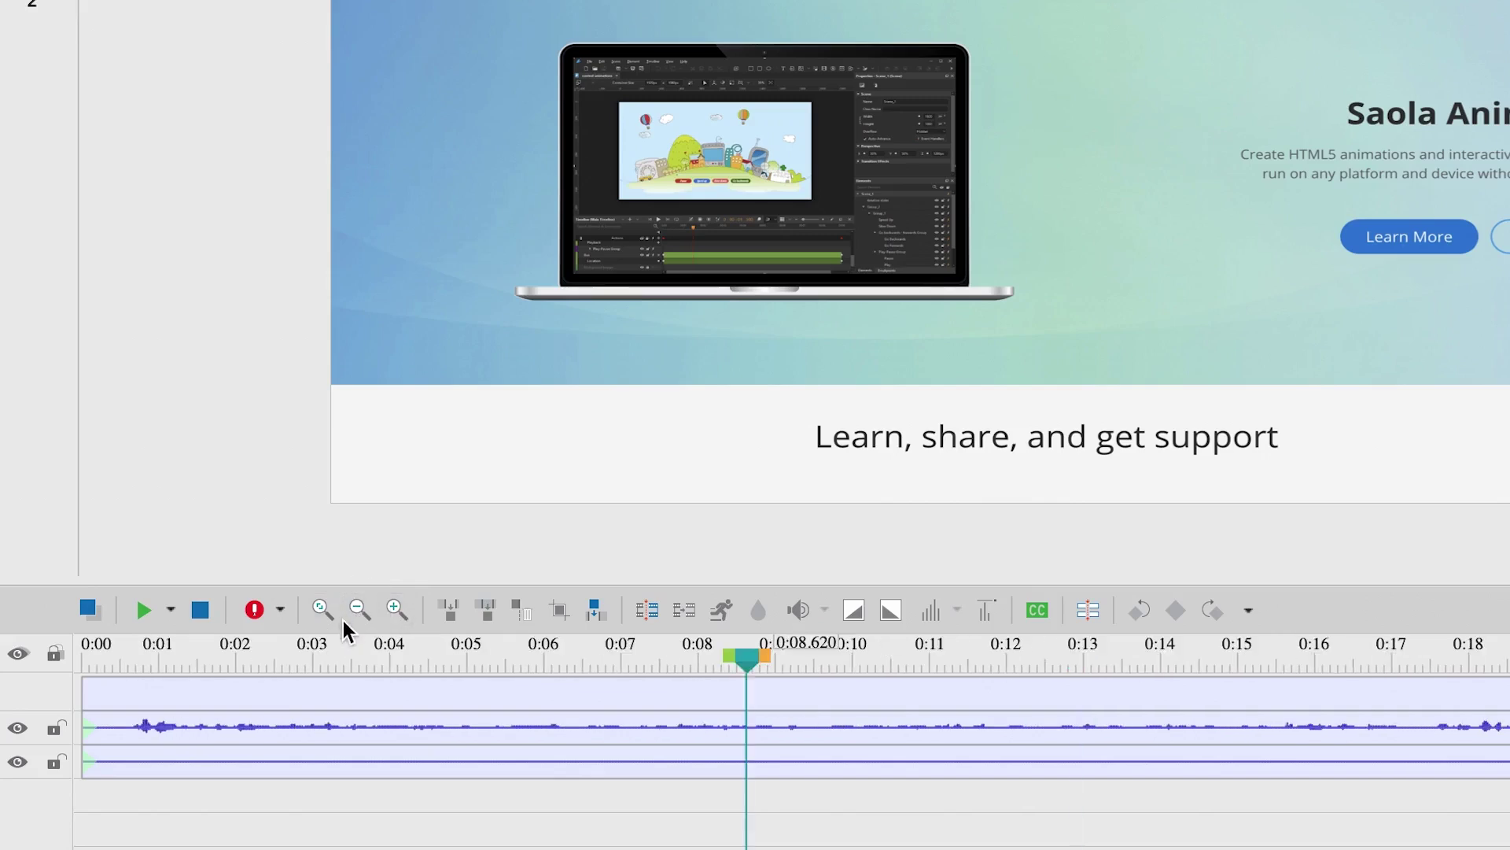
left_click(325, 612)
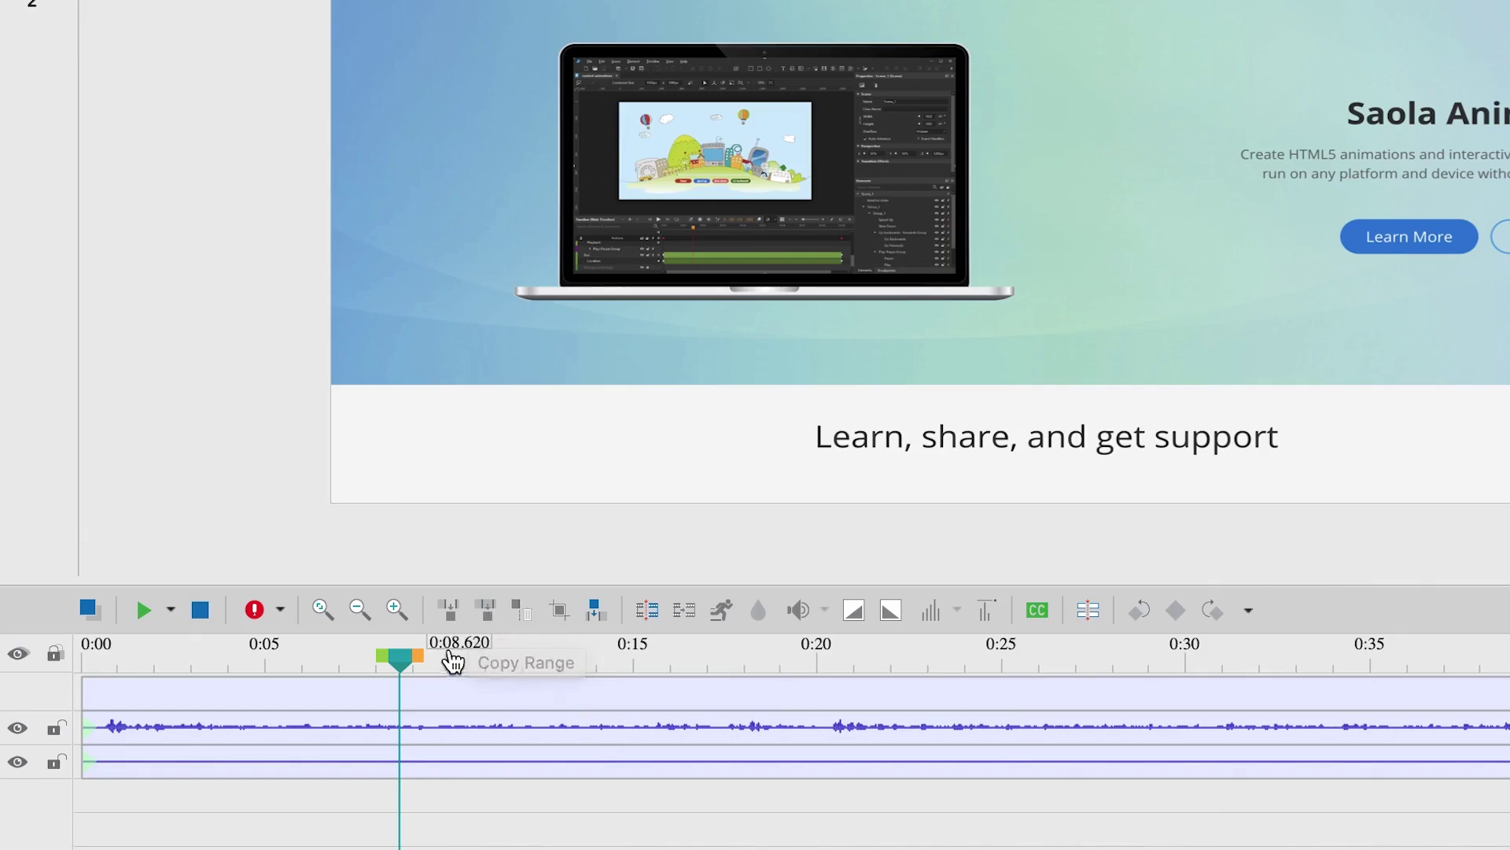
Step: Delete the timeline range from about 0:08.6 to 0:14.7 from the audio and video
left_click_drag(423, 667, 626, 670)
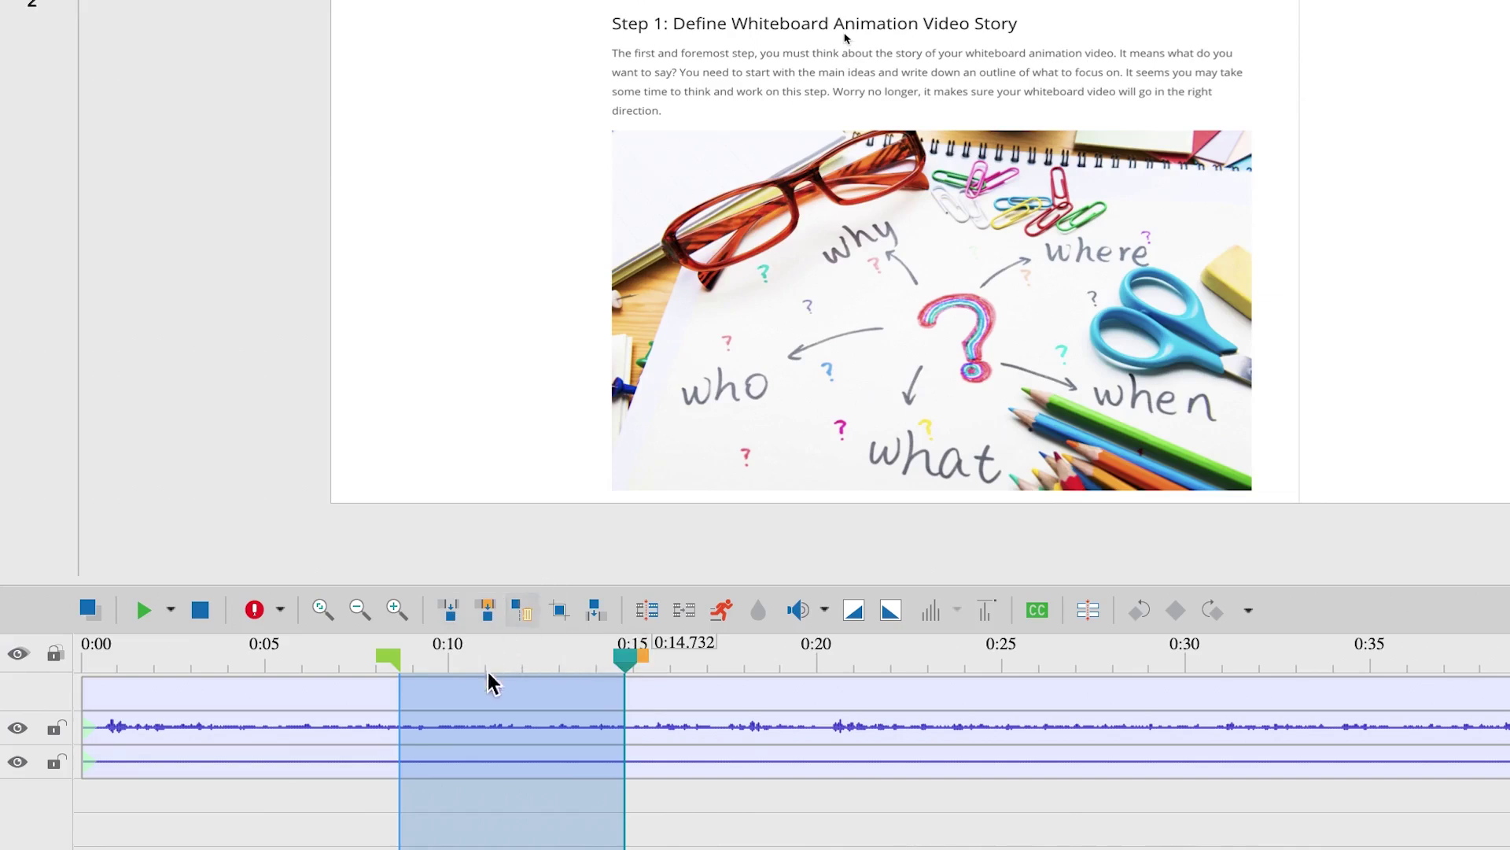
key("Delete")
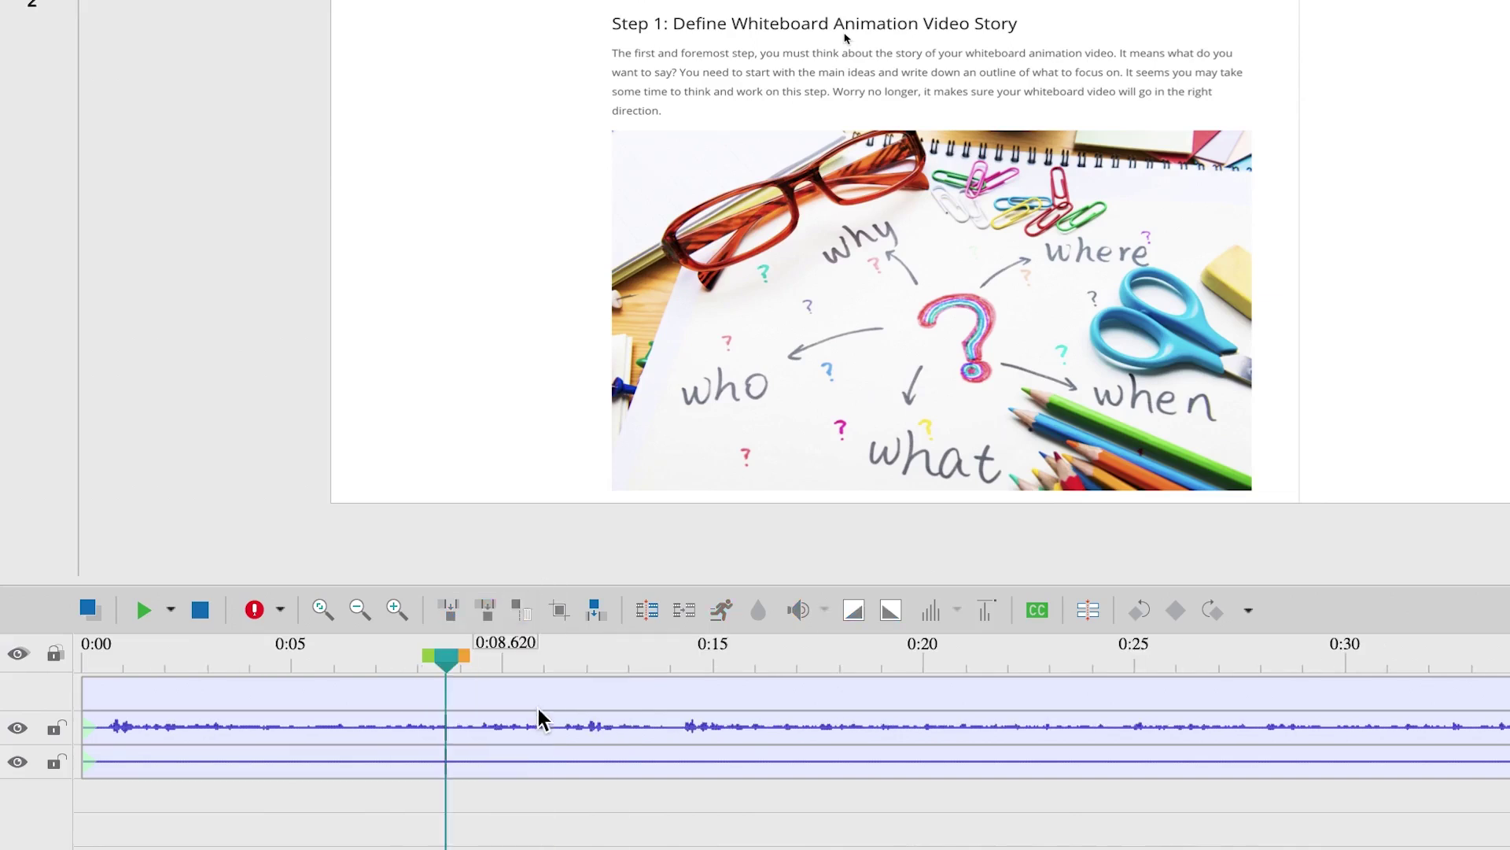
Step: Split the audio and video at about 0:10.2 and select the resulting pieces individually to check the split
left_click_drag(463, 677, 516, 675)
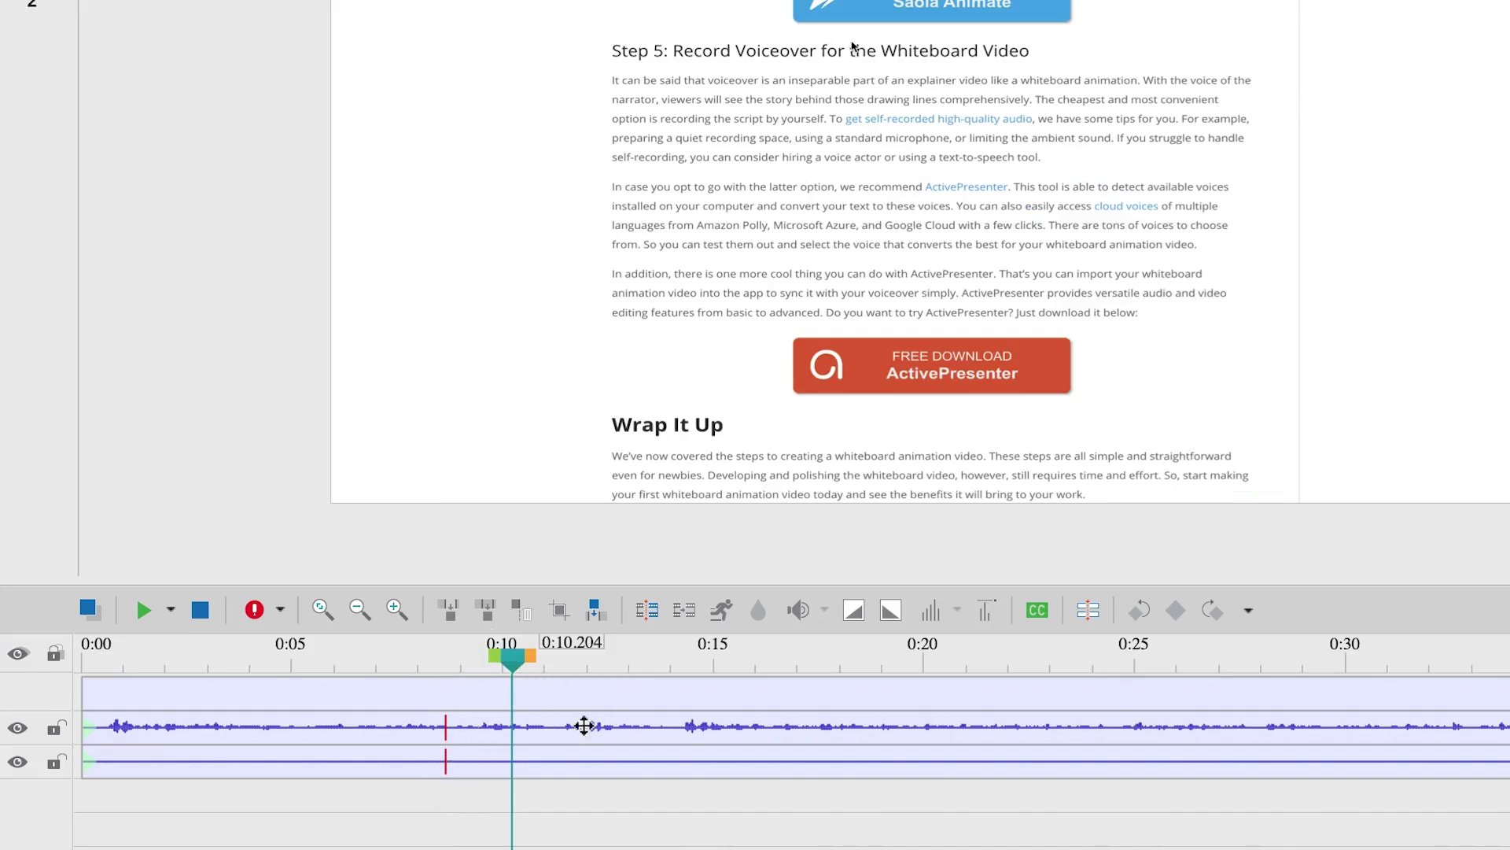
left_click(634, 615)
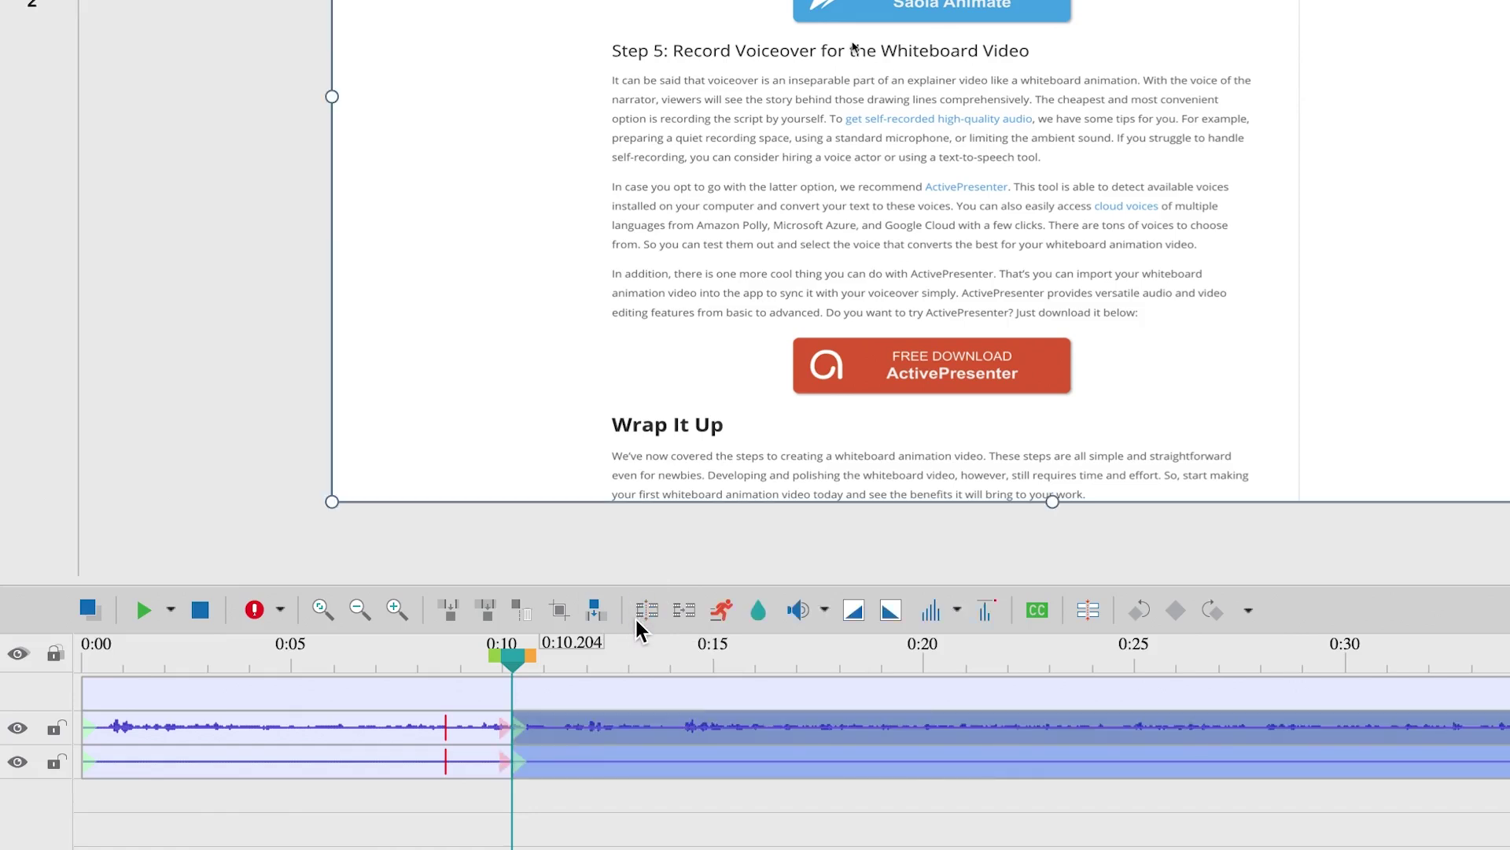
left_click(401, 733)
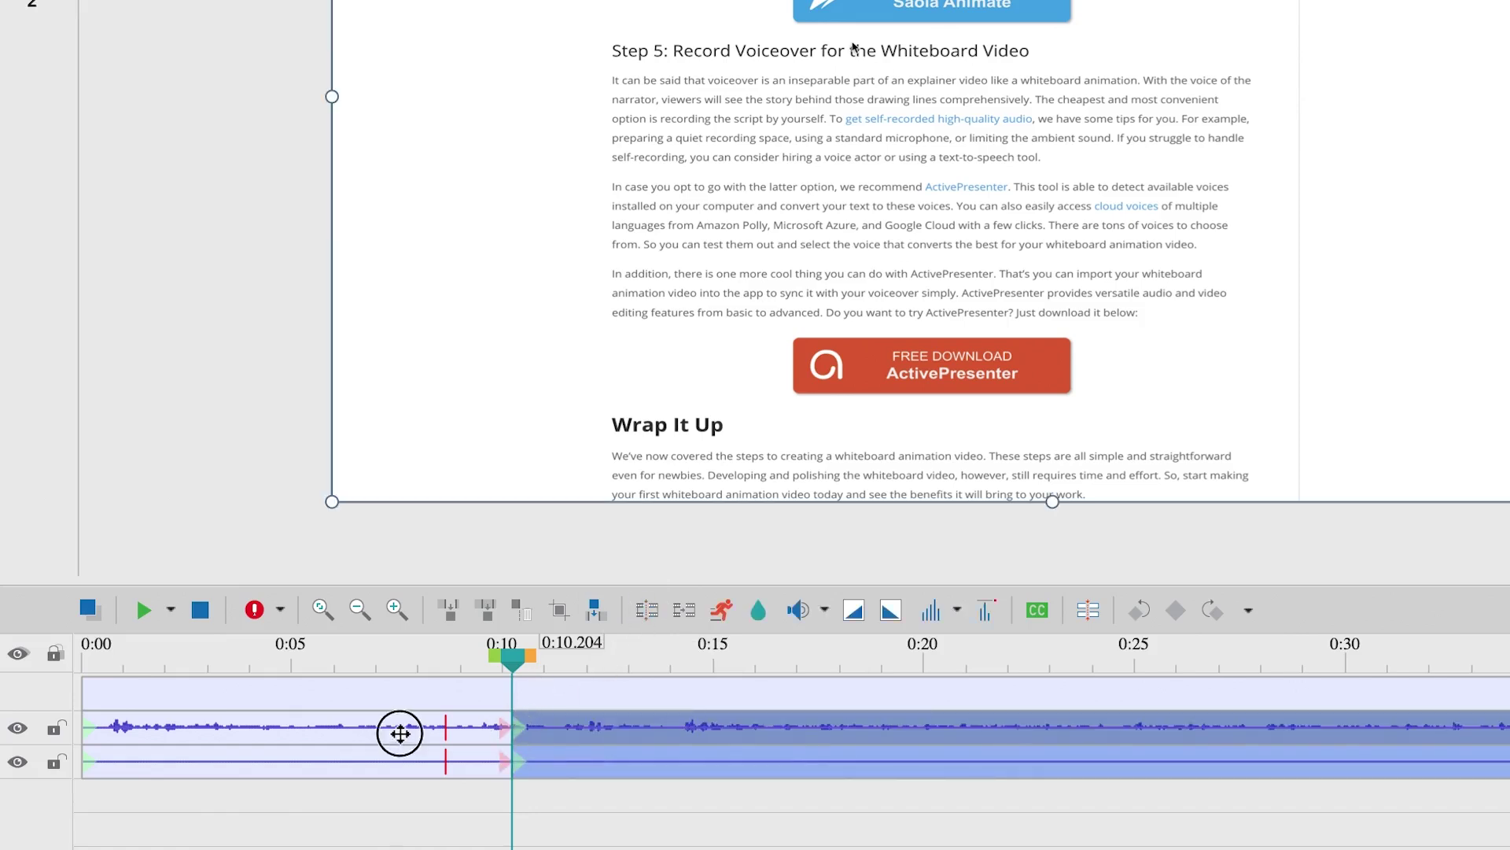
left_click(580, 734)
left_click(597, 762)
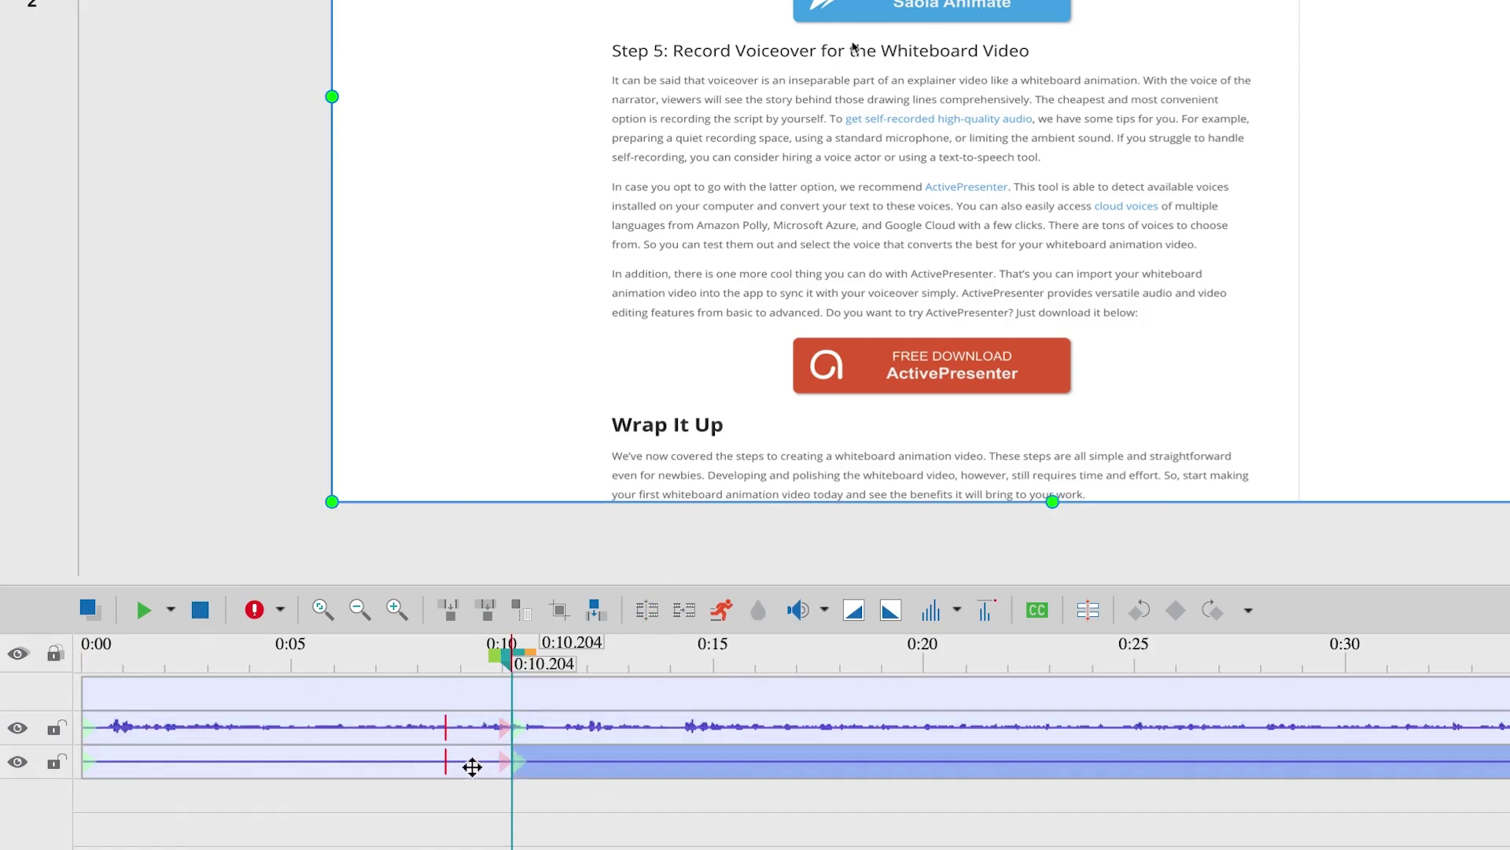
left_click(453, 768)
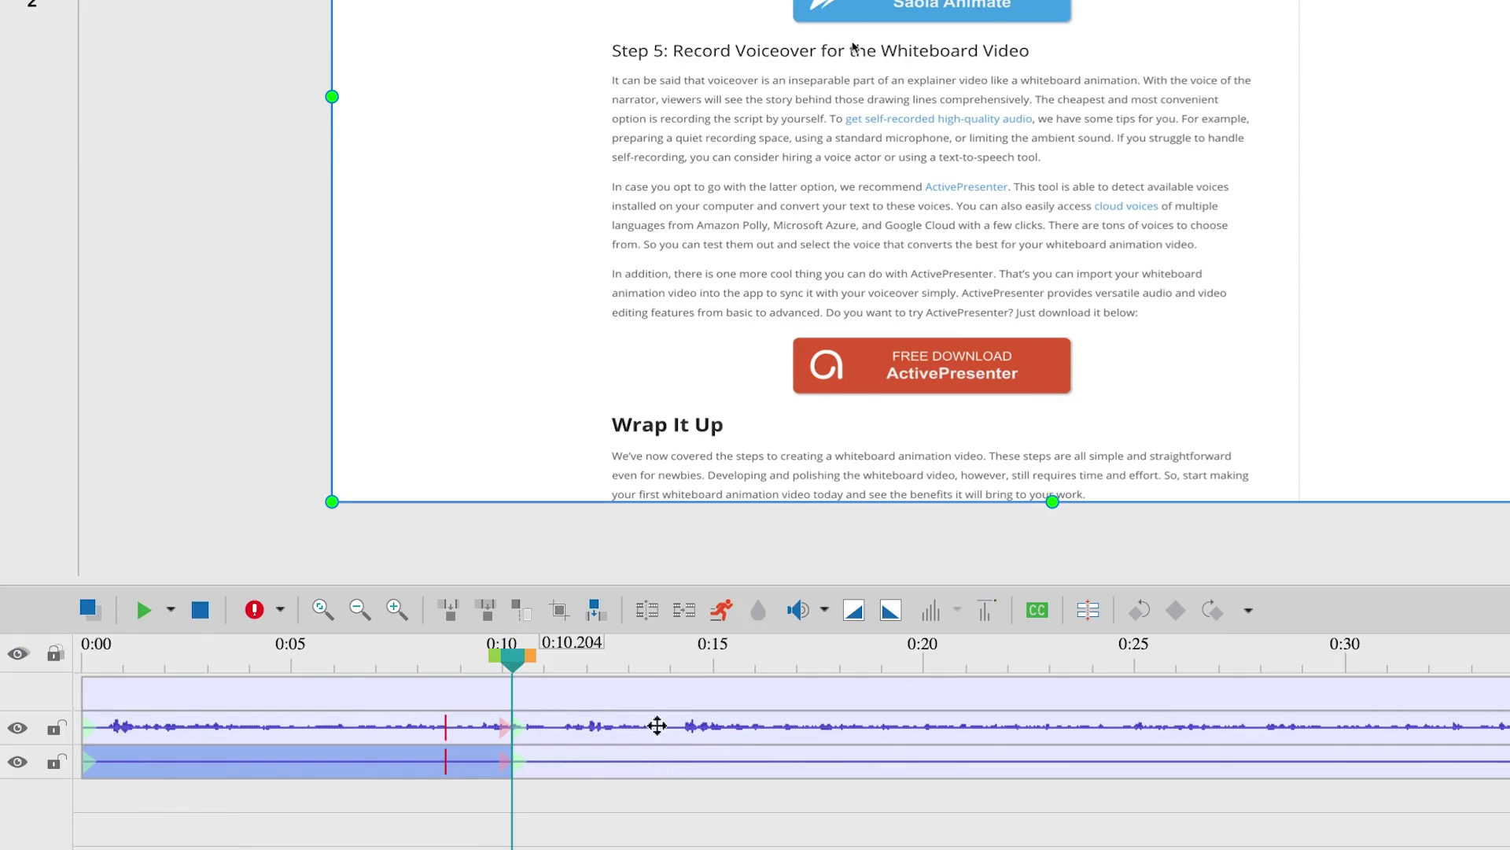
Step: Split the audio and video once more at about 0:12.5
left_click_drag(522, 661, 620, 684)
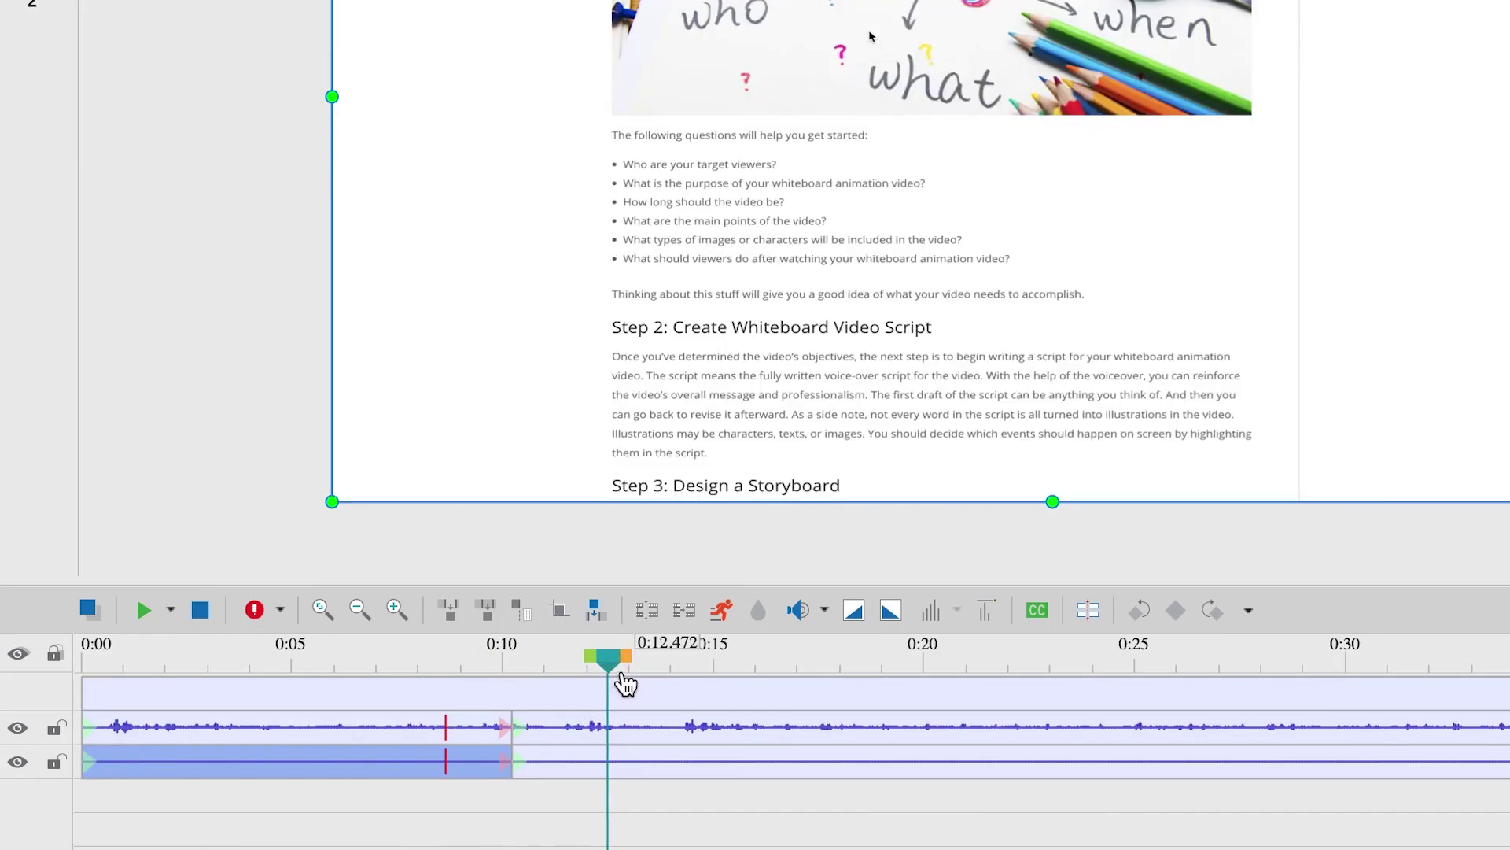
left_click(647, 611)
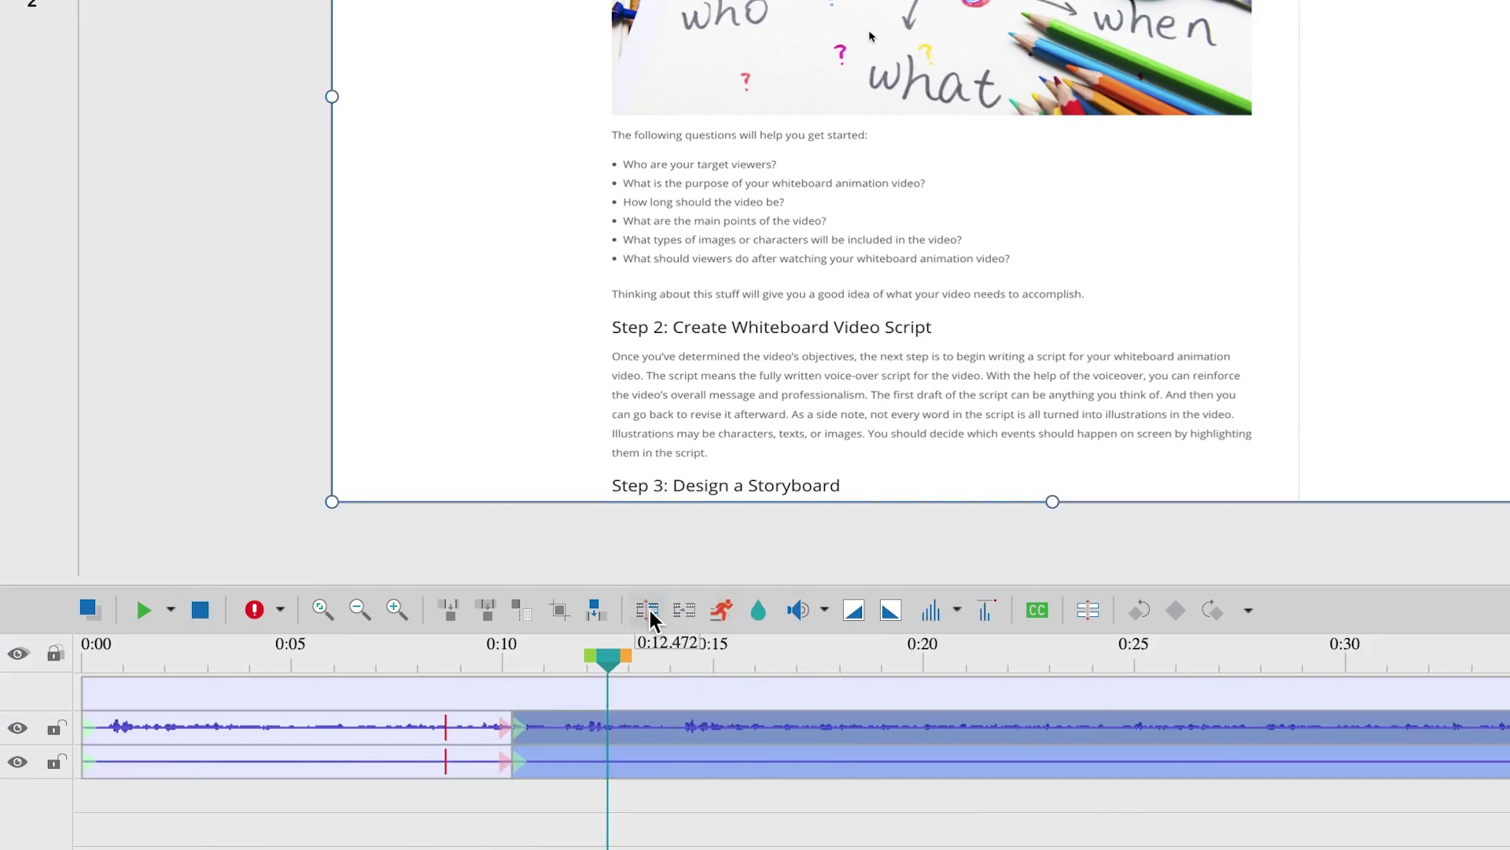
left_click(649, 610)
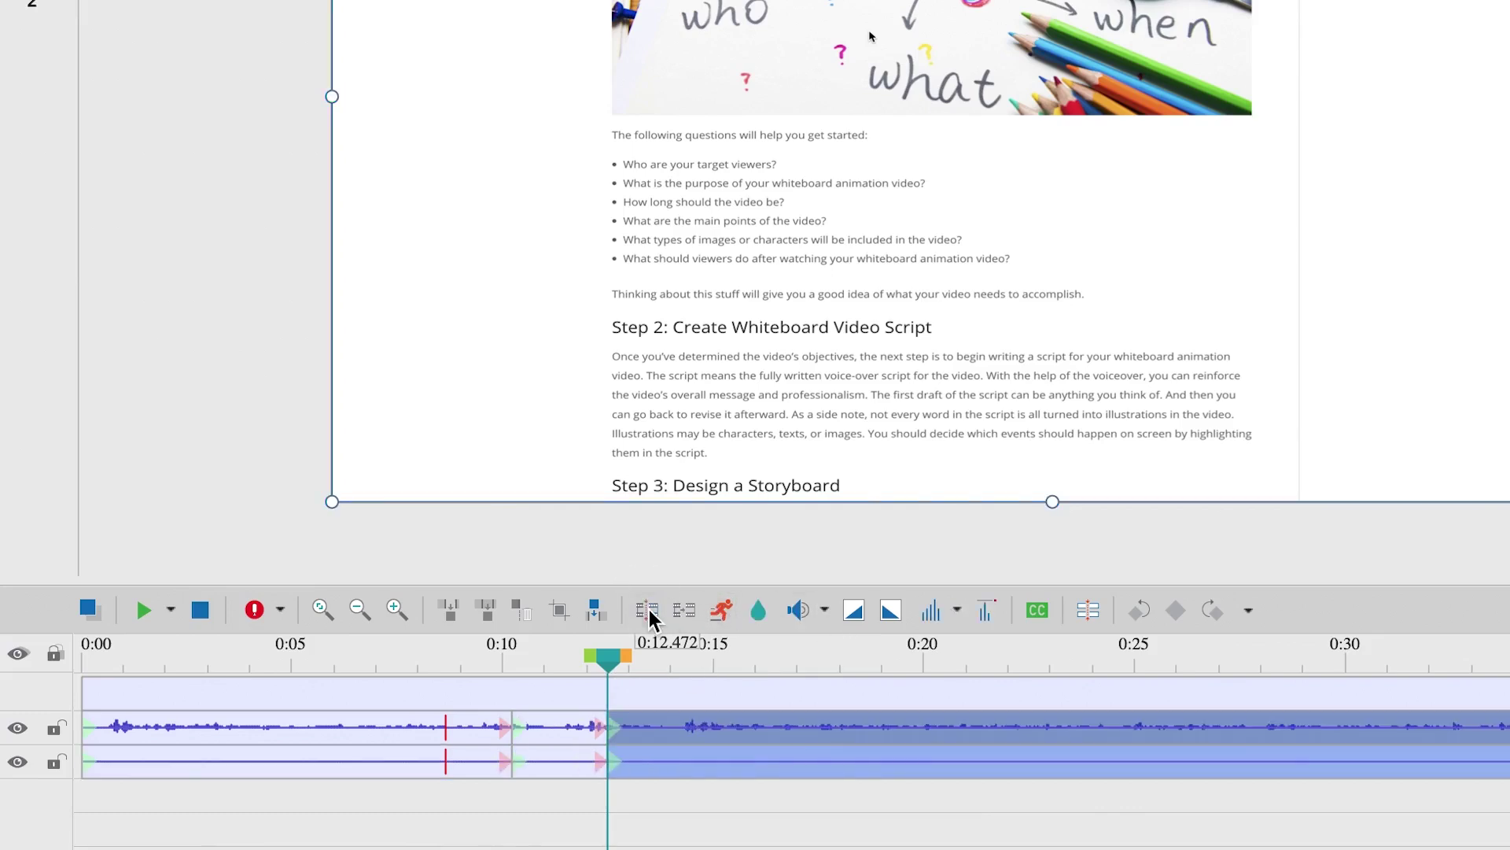
Step: Delete the audio and video pieces between the two splits, and undo the deletion
left_click(563, 721)
left_click(543, 725)
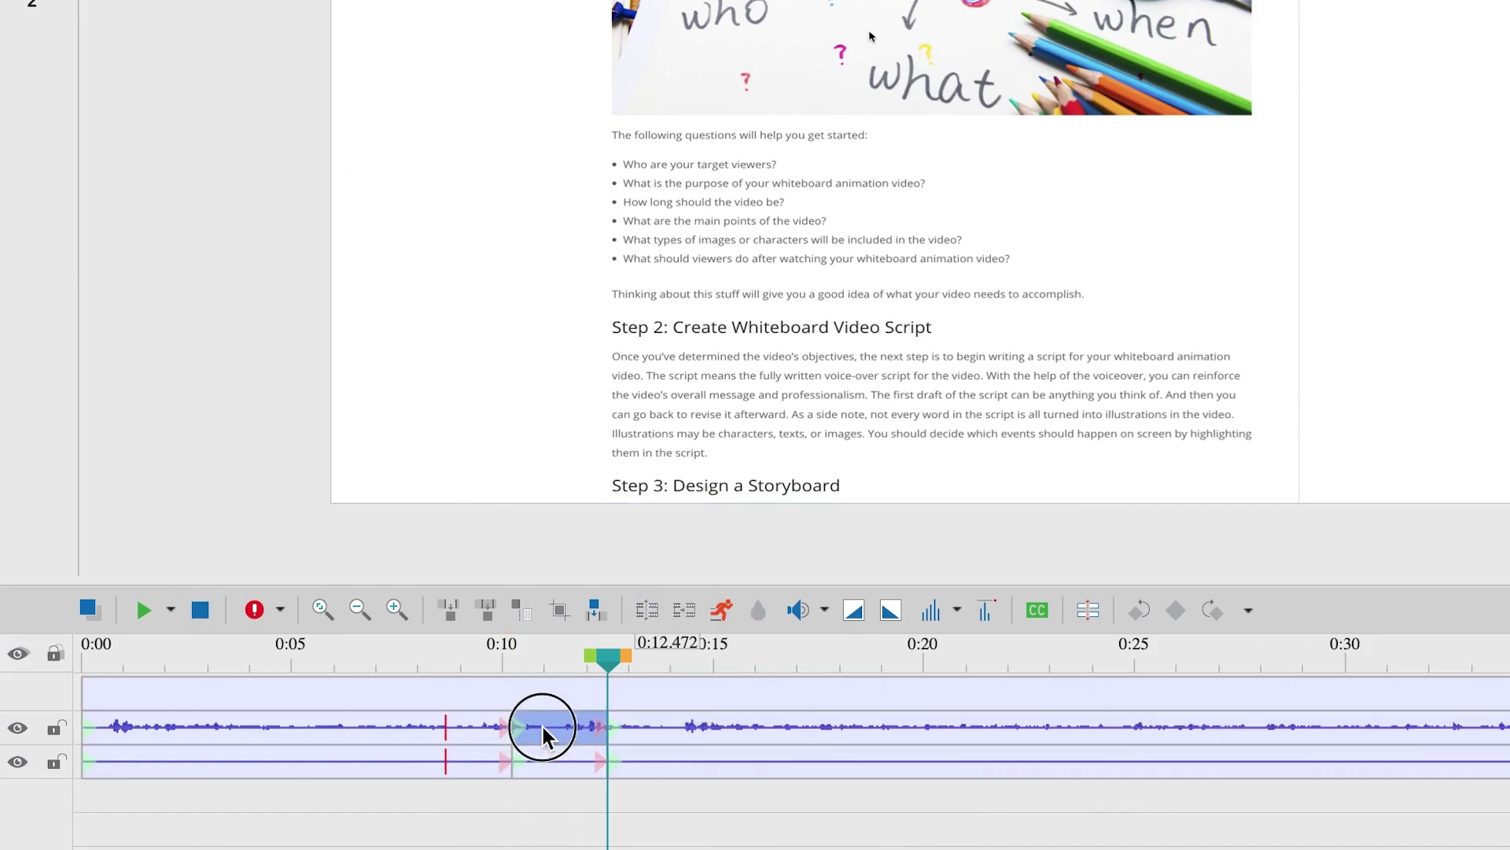
right_click(549, 719)
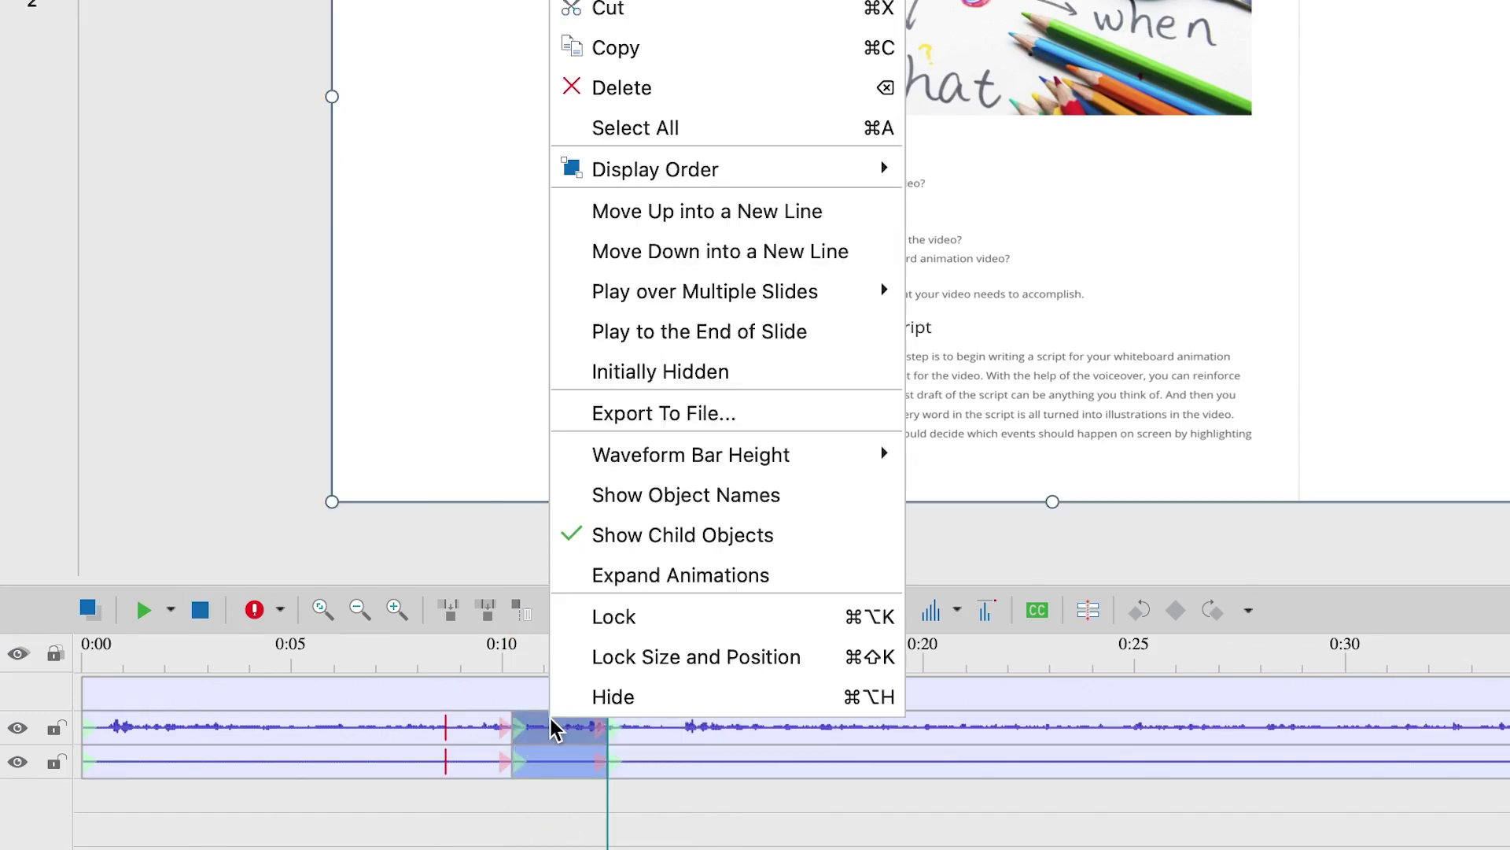
left_click(713, 95)
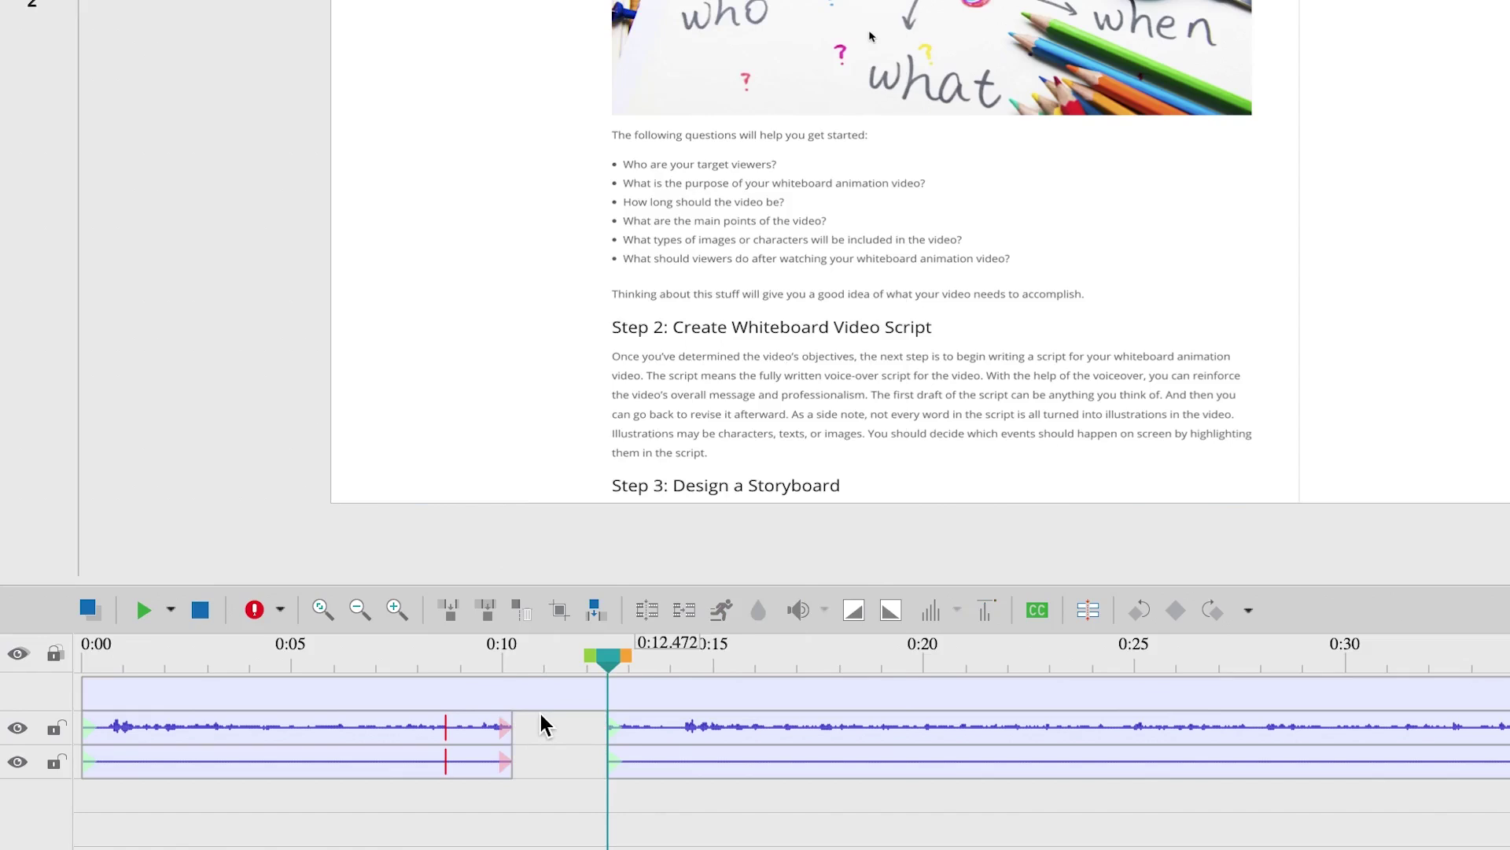
key("ctrl+z")
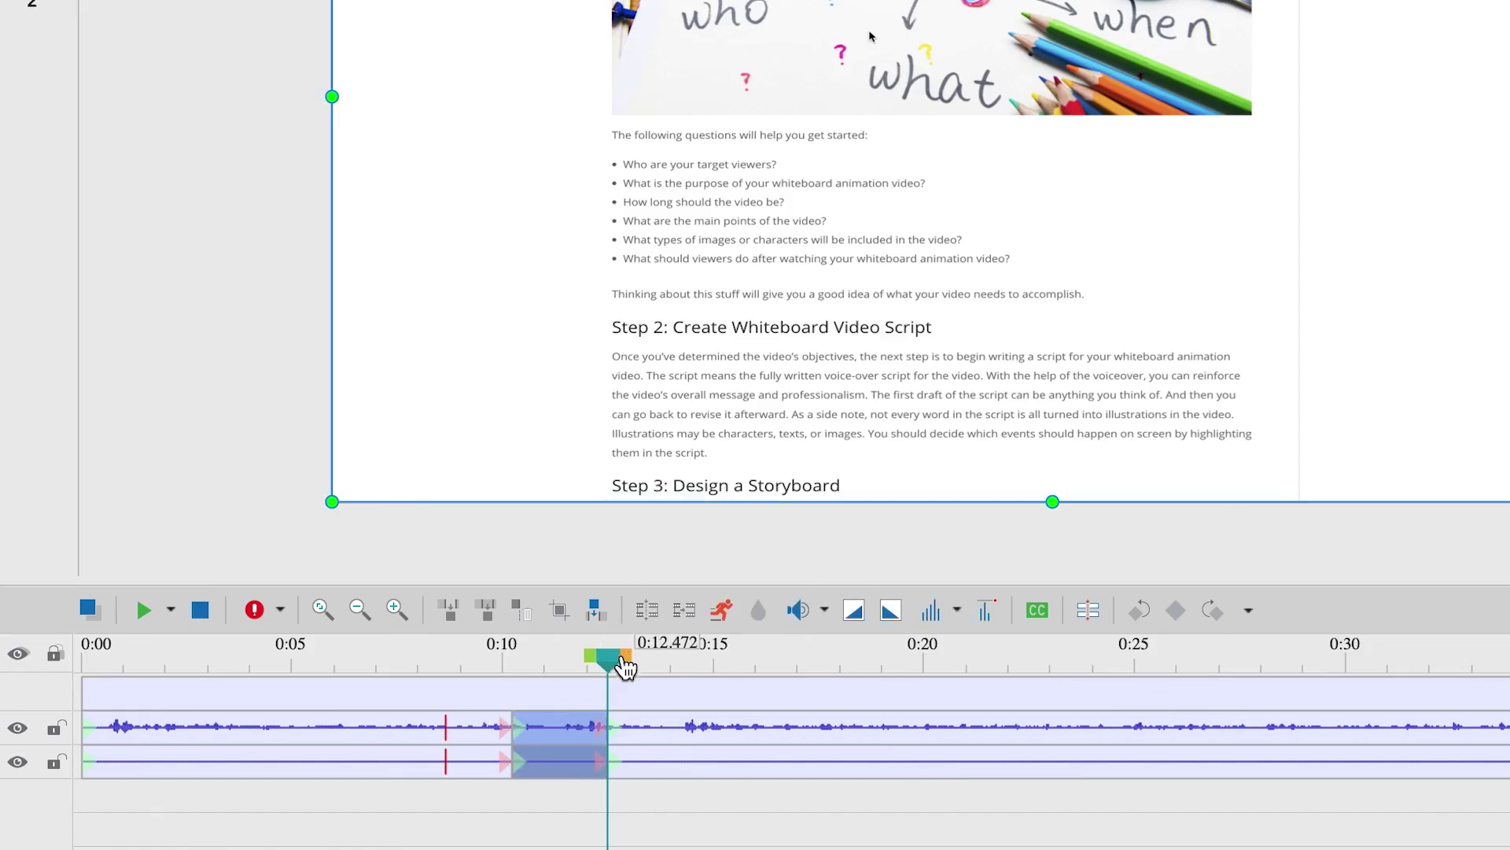
Step: Delete the timeline range from about 0:14.0 to 0:15.7
left_click_drag(617, 669, 771, 678)
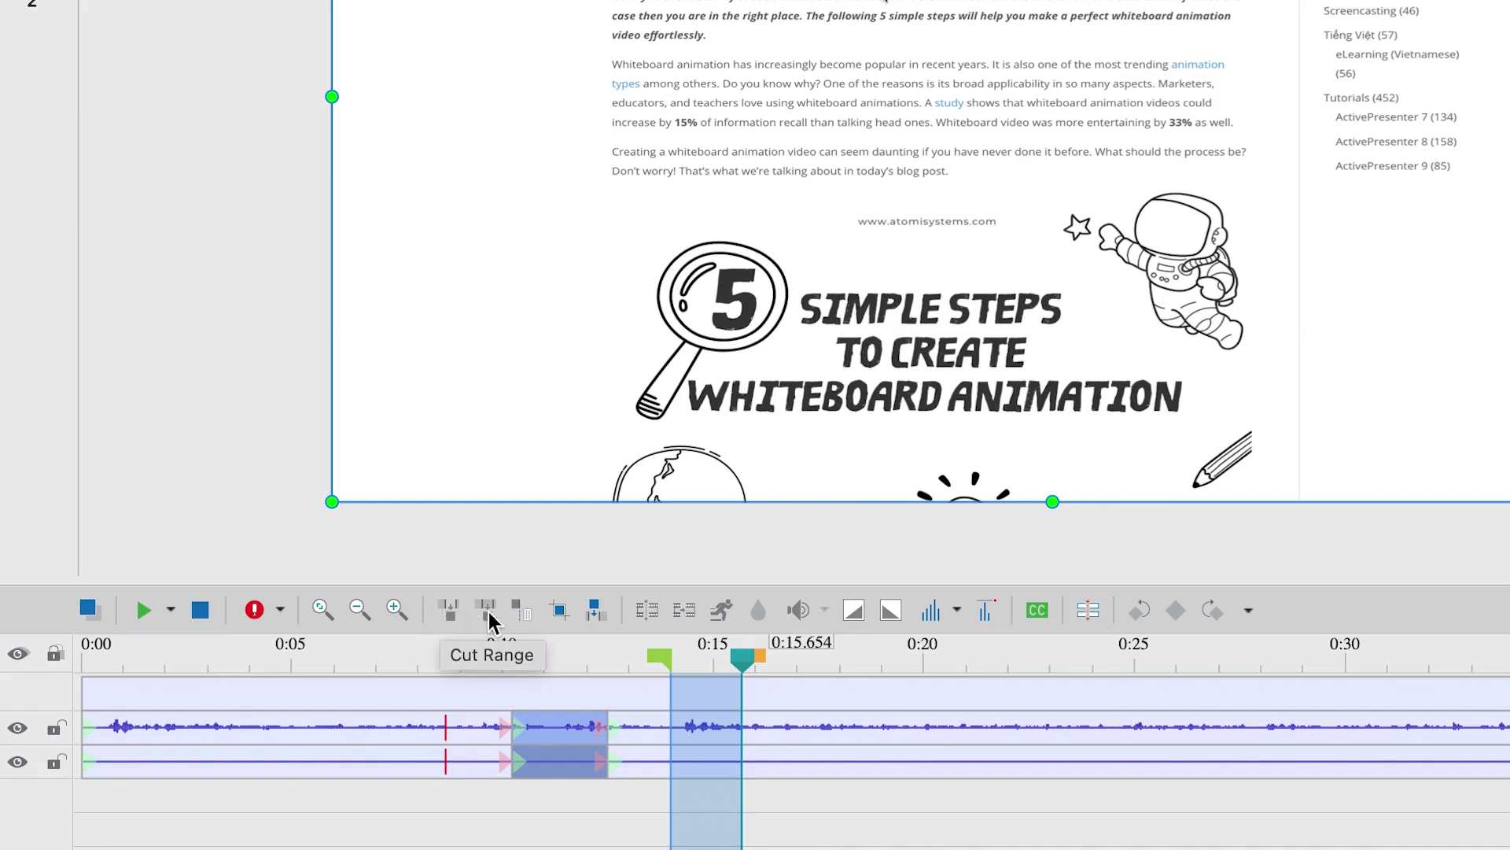
left_click(514, 609)
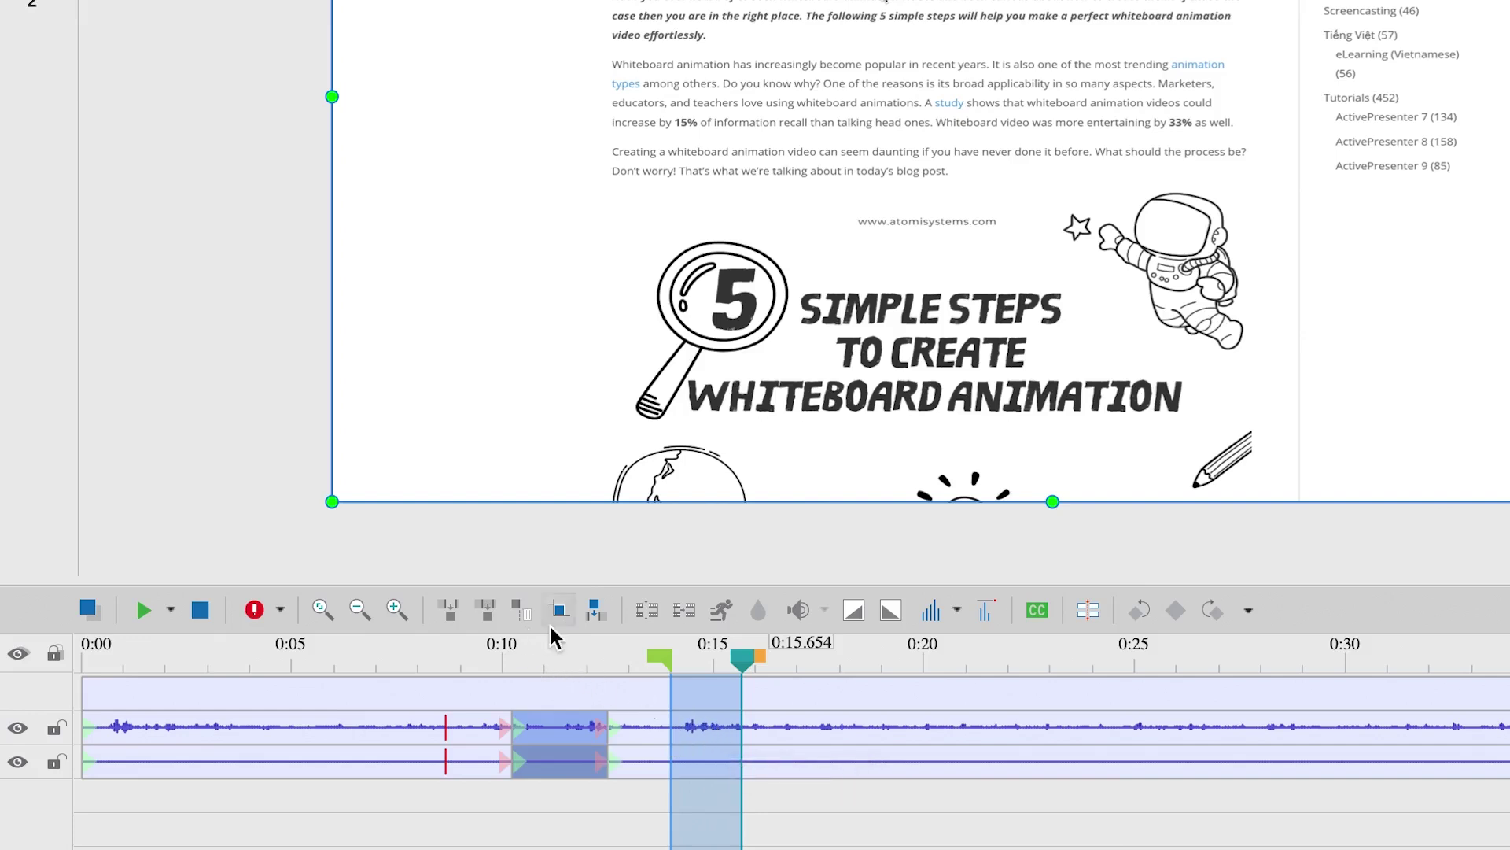
left_click(519, 611)
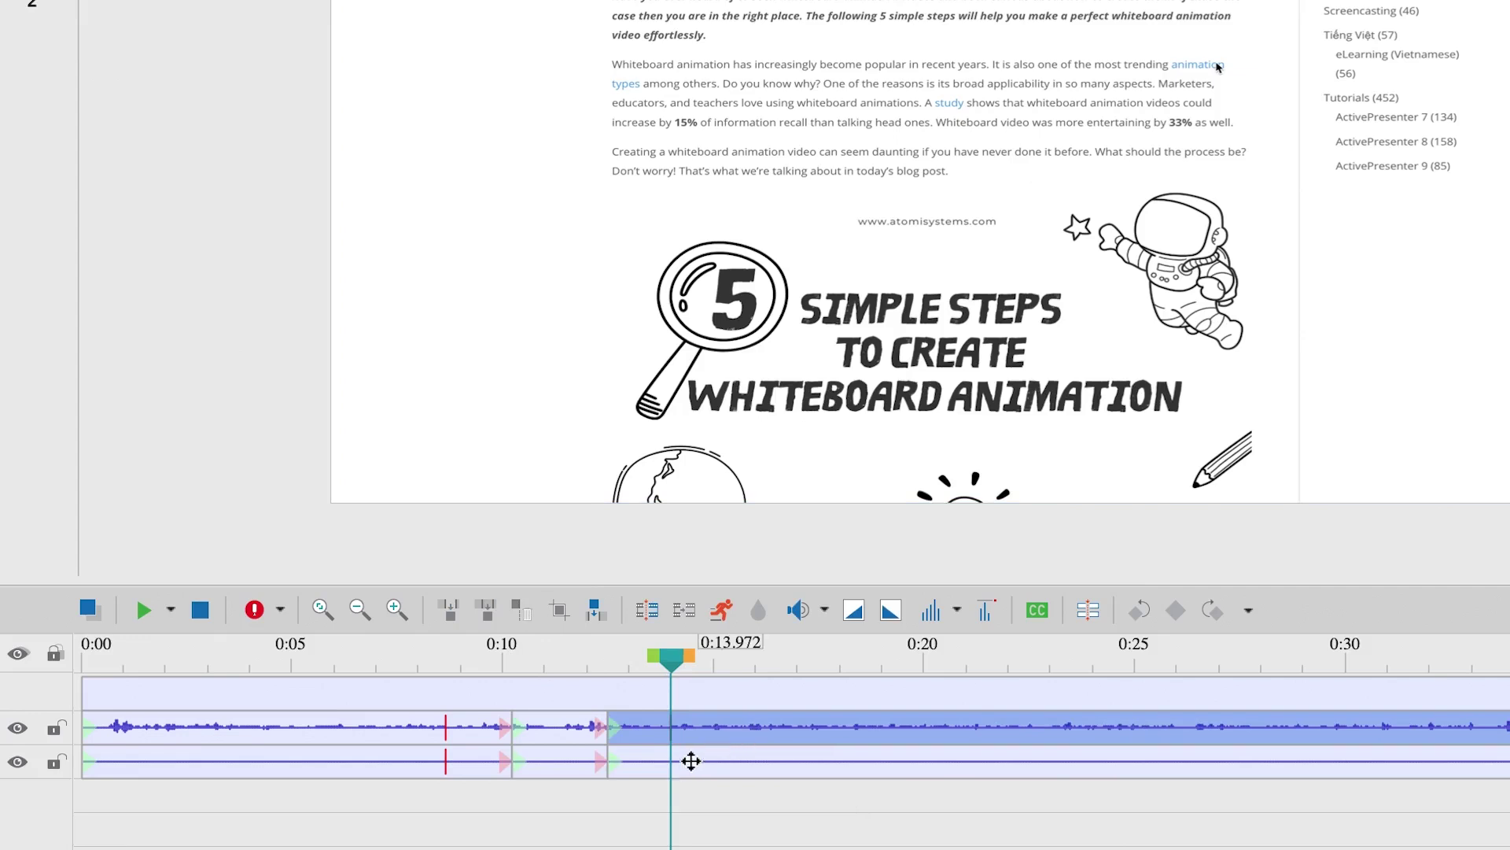
Step: With the playhead at about 0:15.3, examine the playback speed options for the last audio piece, cancel them, and select all the video pieces
left_click_drag(684, 667, 730, 690)
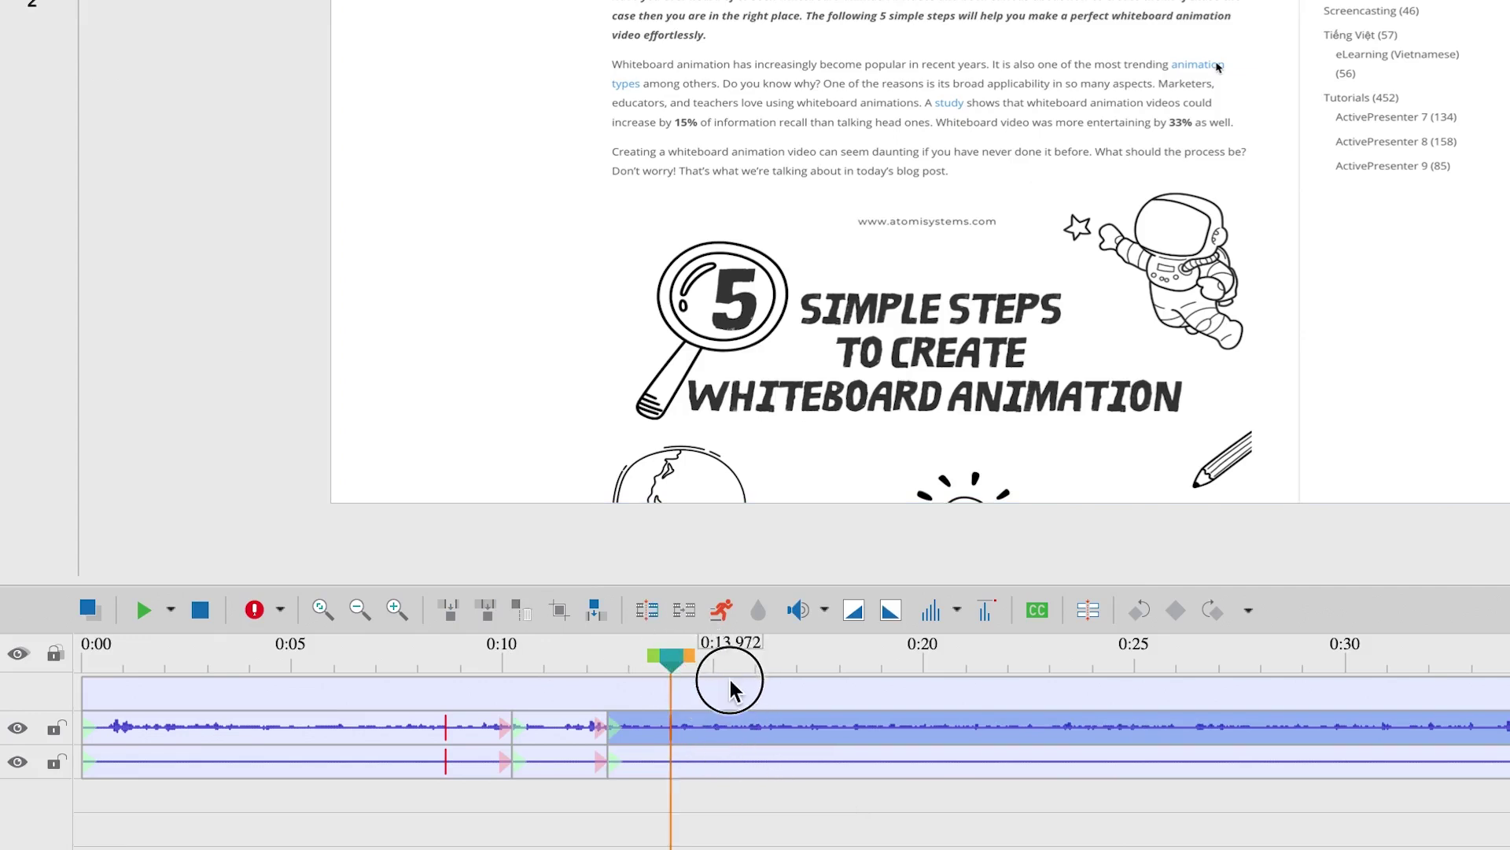
left_click(734, 686)
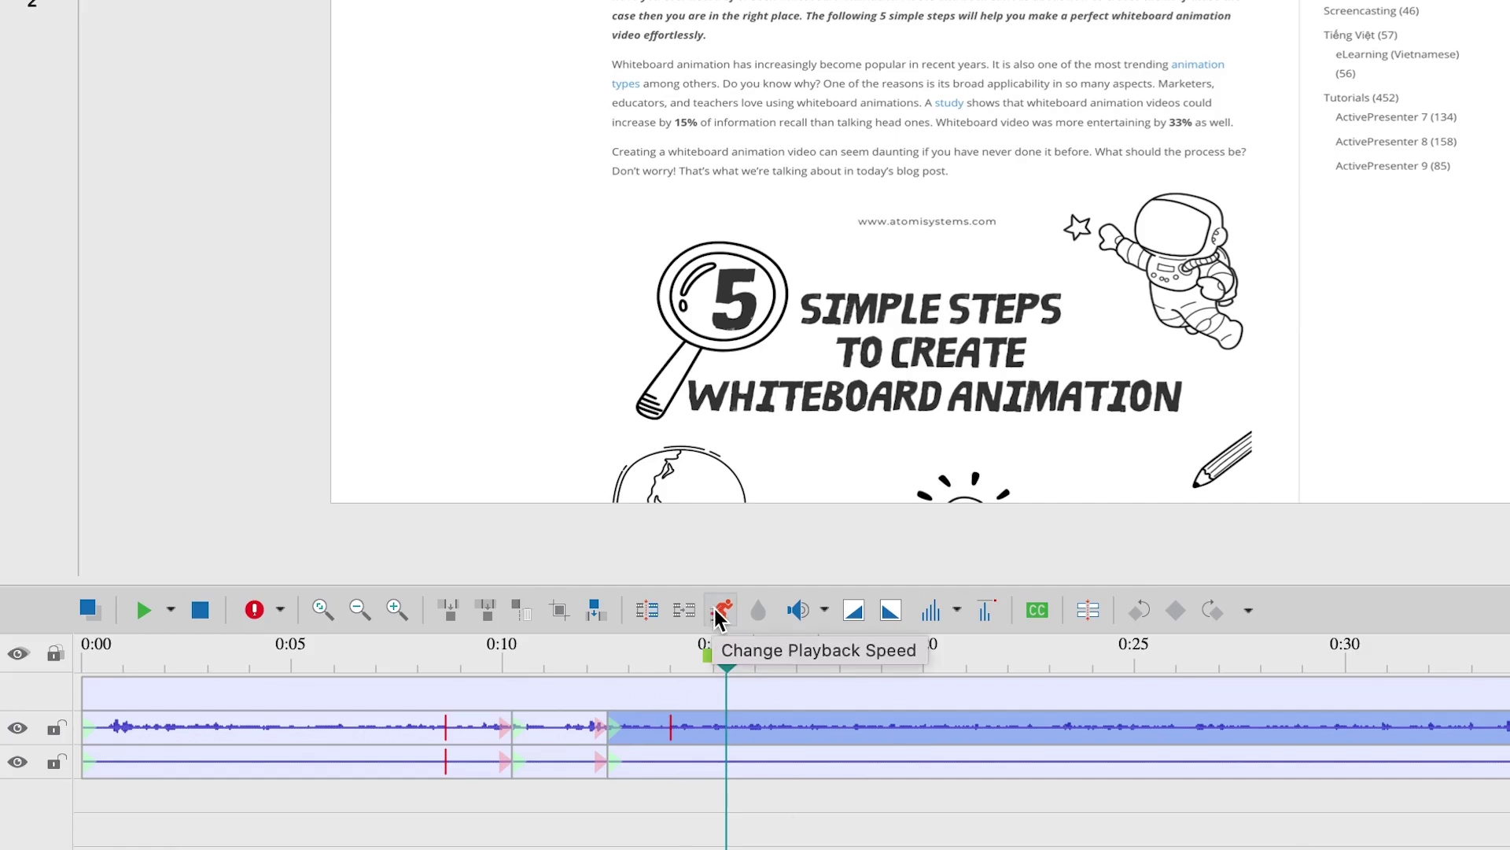
left_click(721, 613)
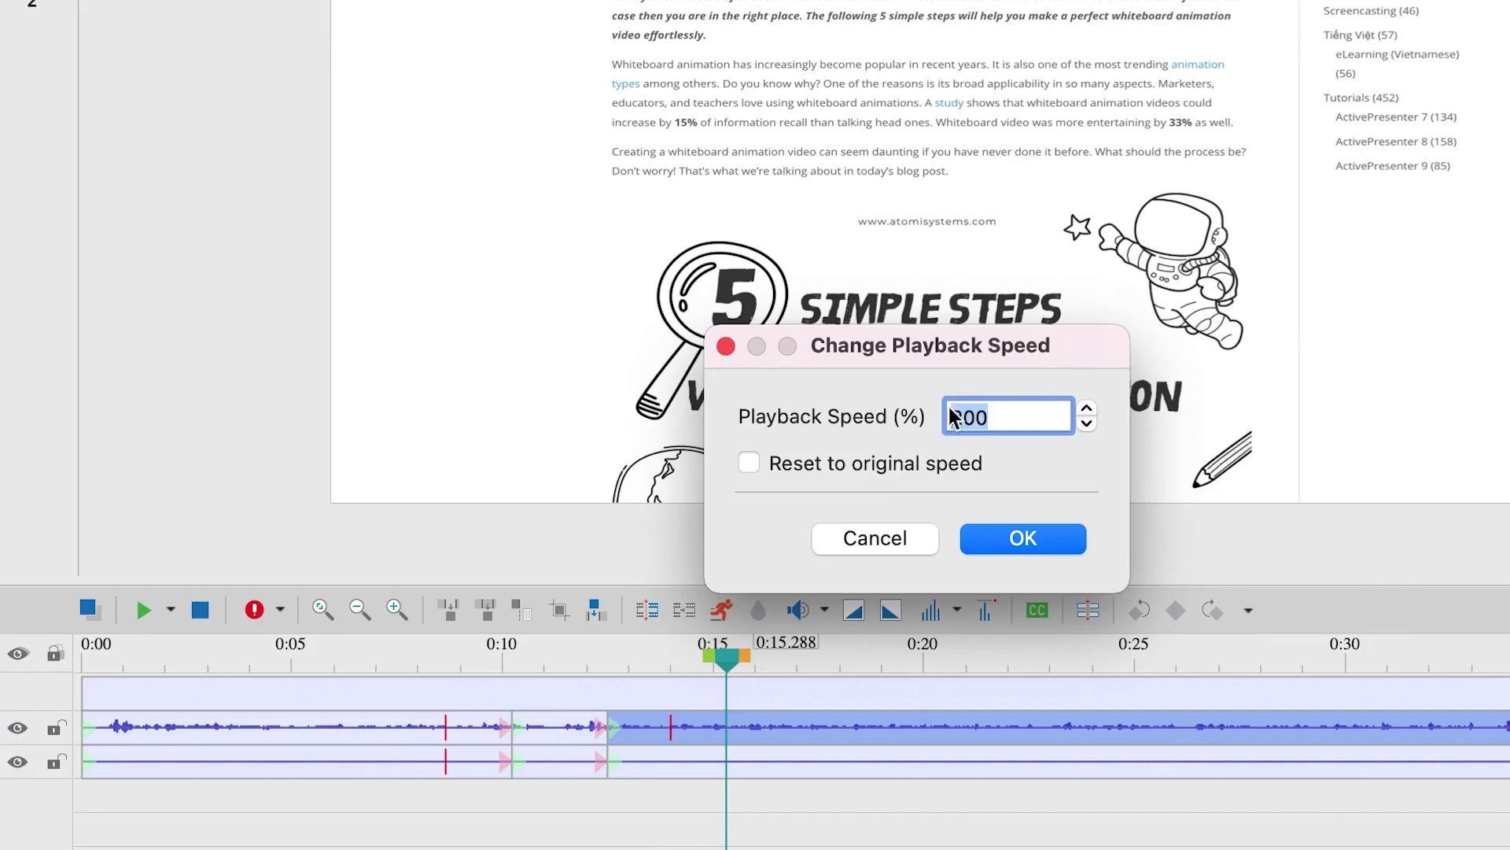
left_click(836, 541)
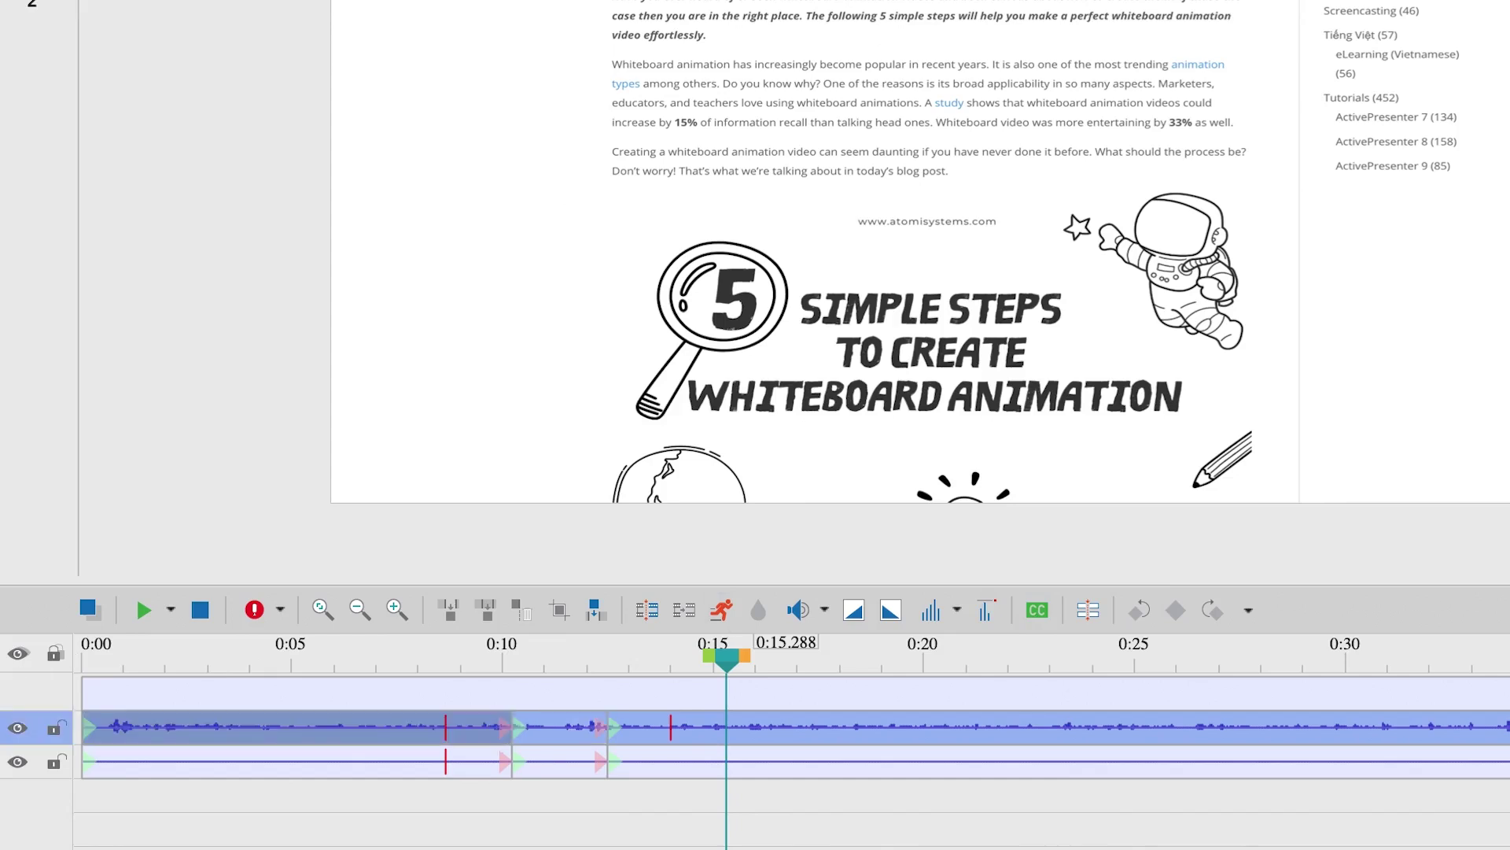
left_click(757, 756)
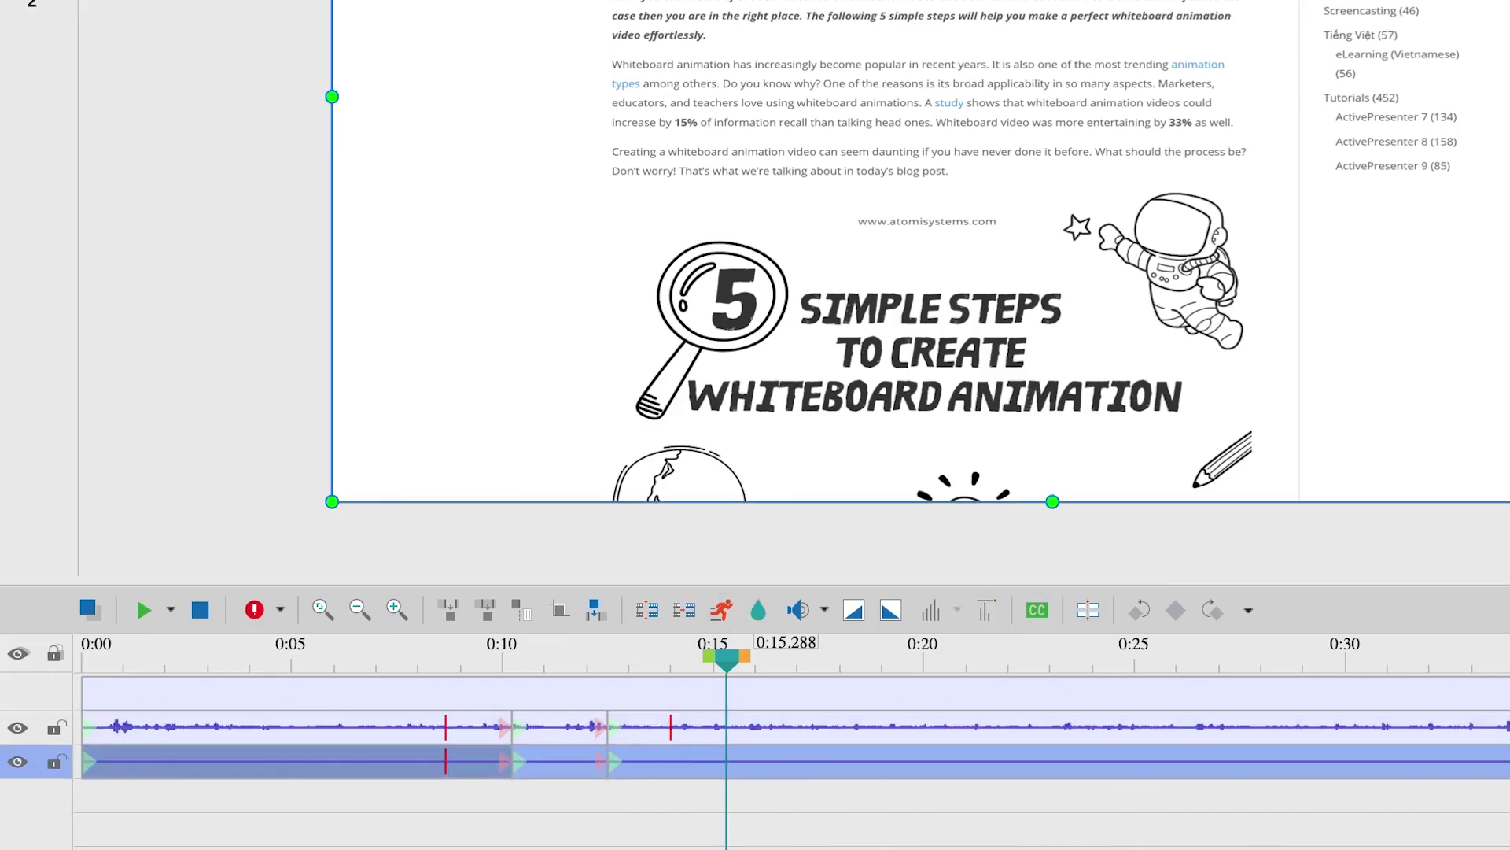